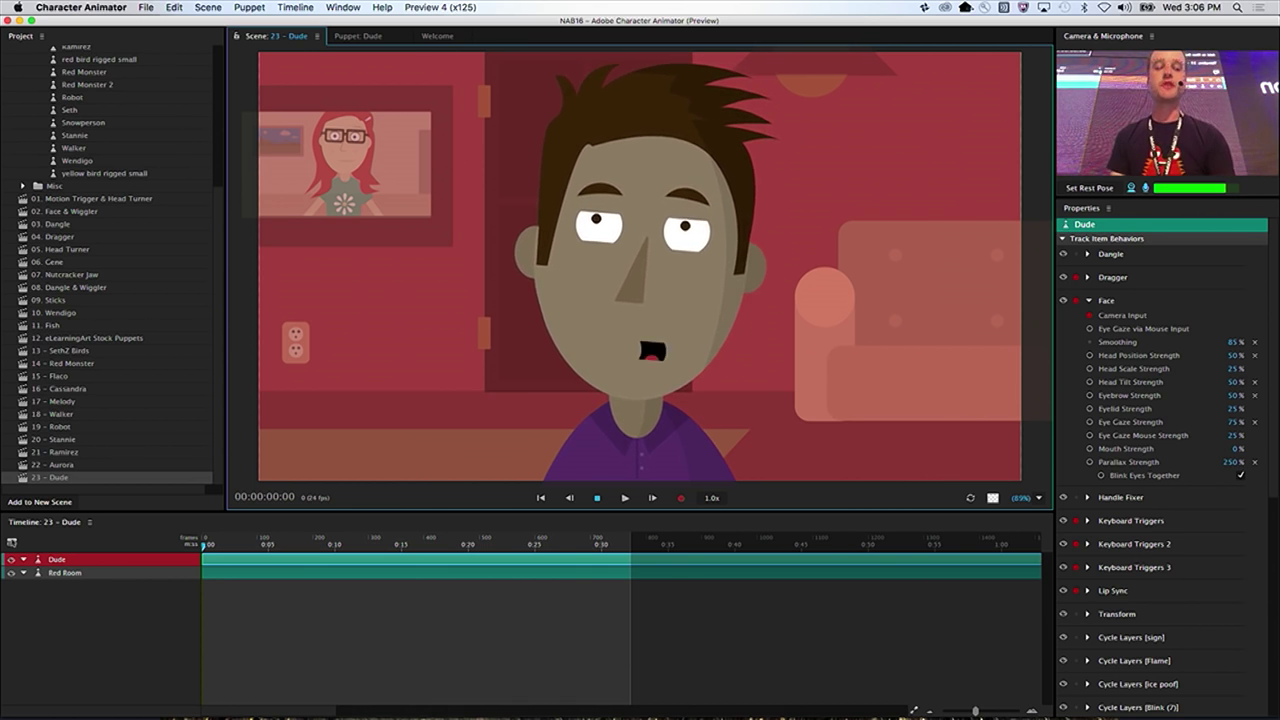
- Open the 01 - PV4.mp4 demo video in QuickTime Player from the Dock
click(886, 694)
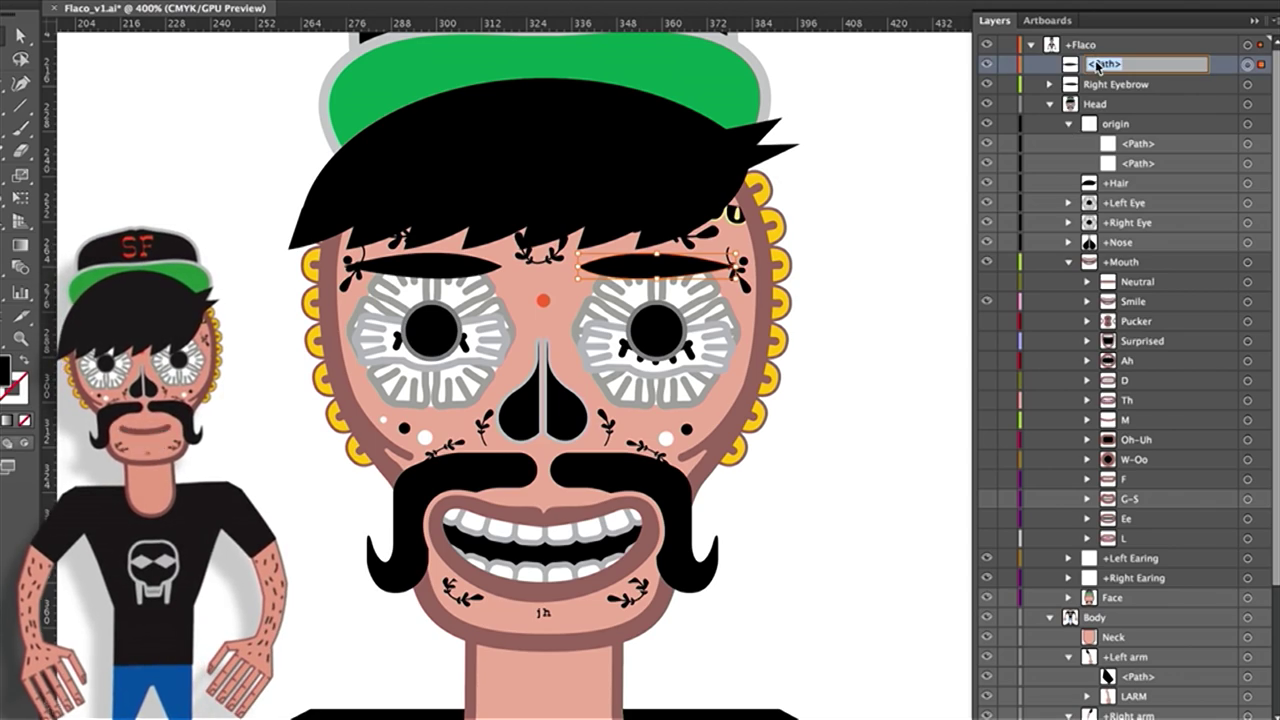
- Rename the <Path> layer under +Flaco to 'Left Eyebrow'
text(eft Eyebrow)
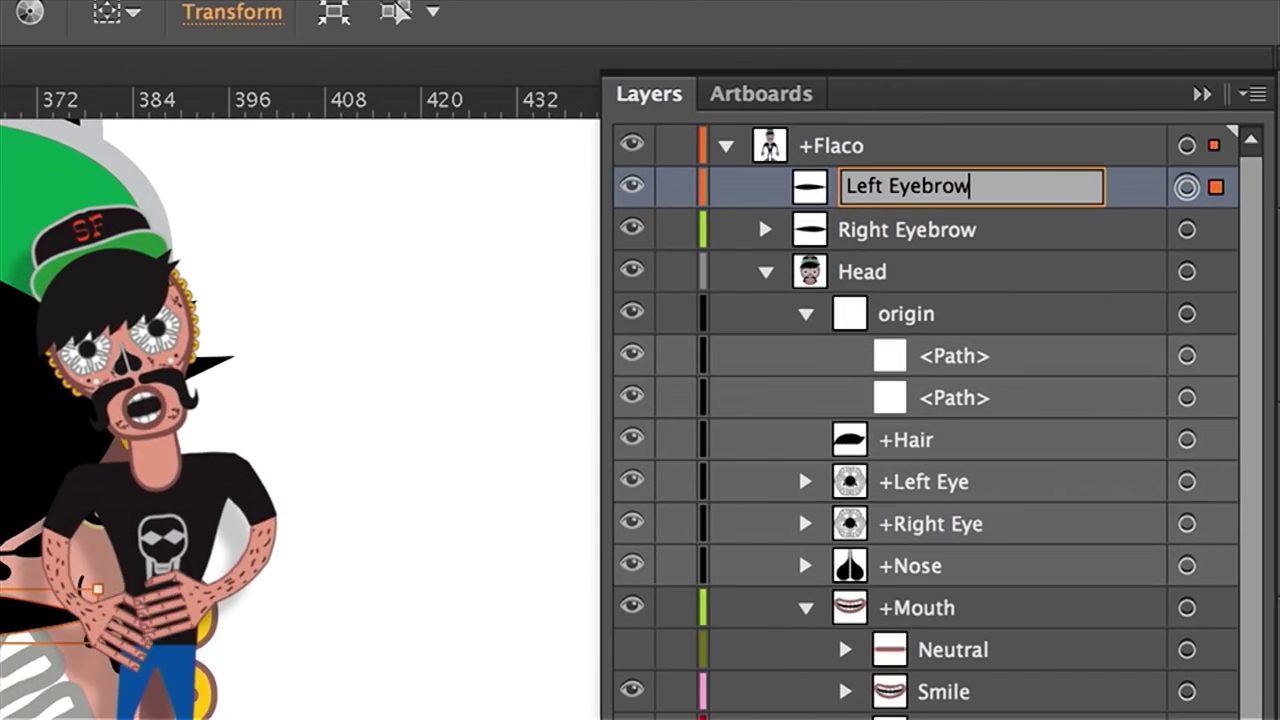
key(Return)
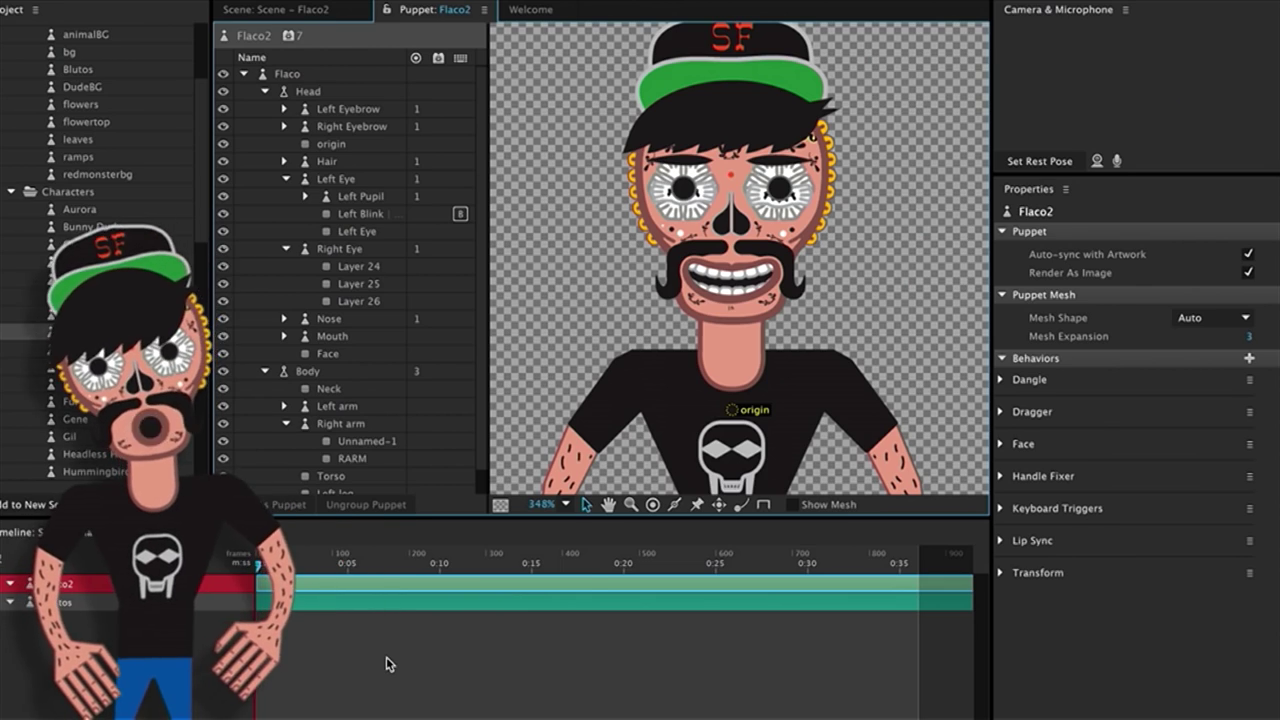
- Select Layer 26 under the right eye, list its face tags as text, then open File > Export
click(408, 301)
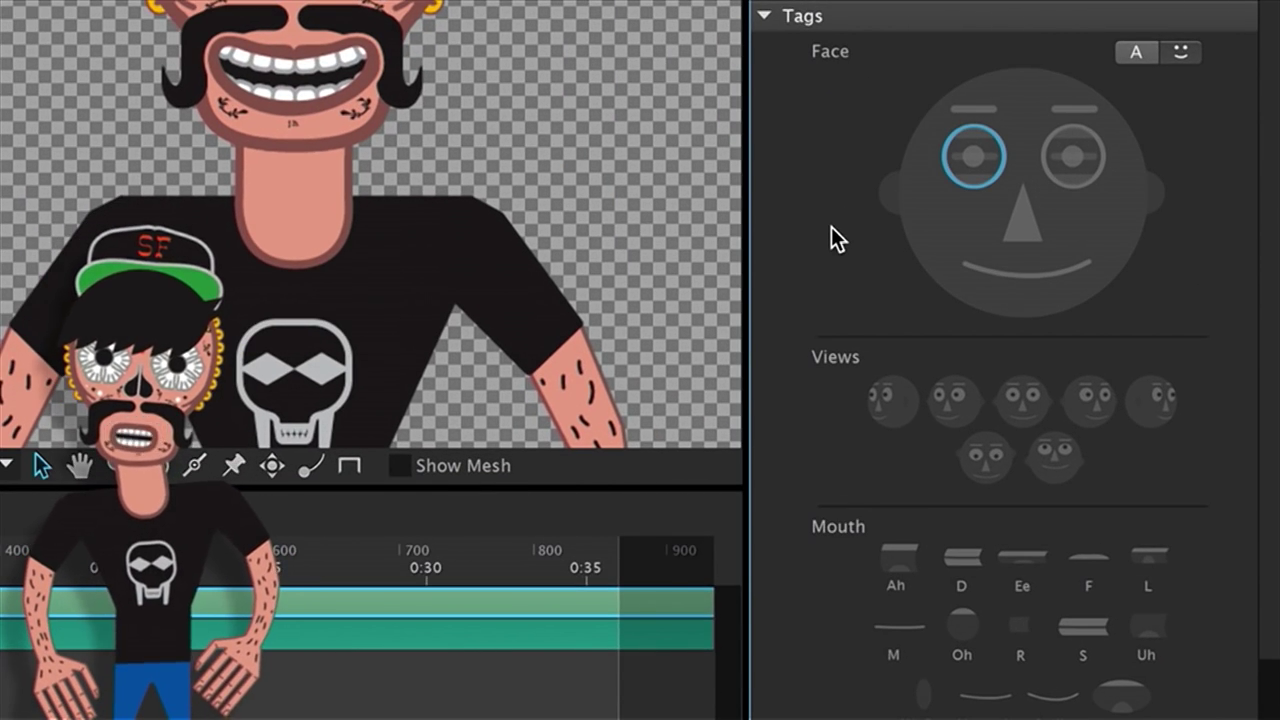
click(1145, 55)
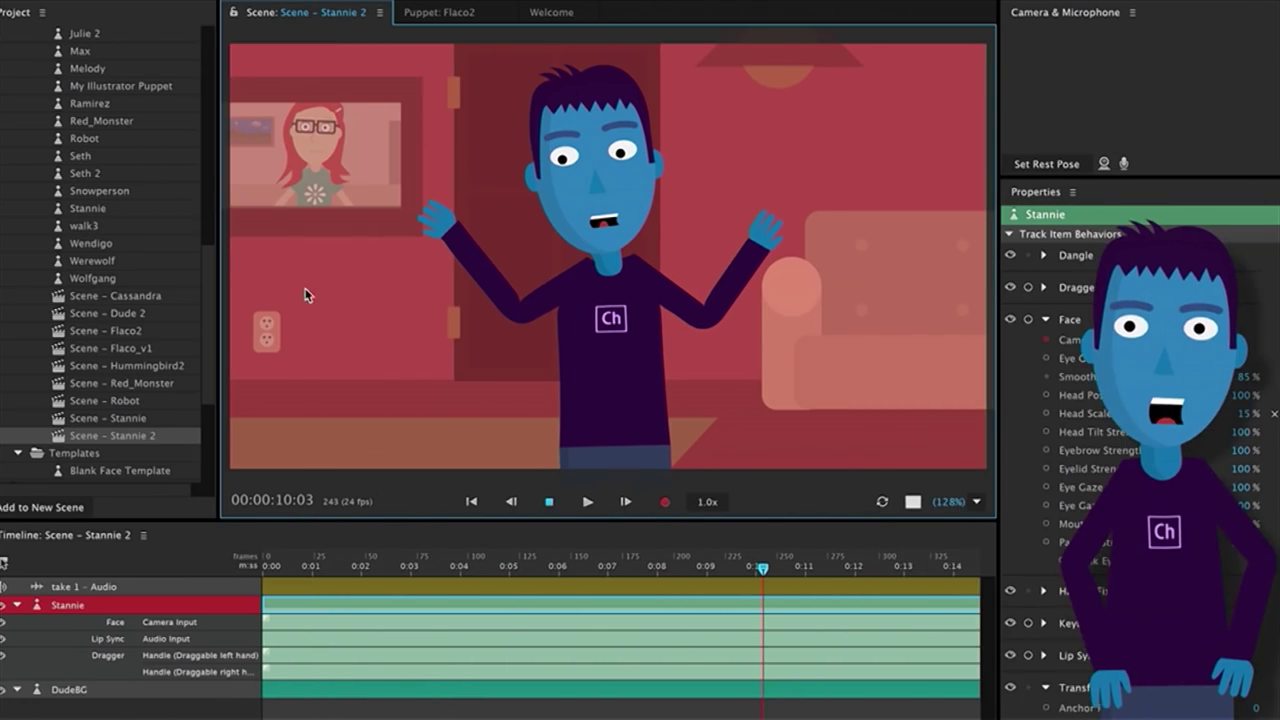
click(190, 0)
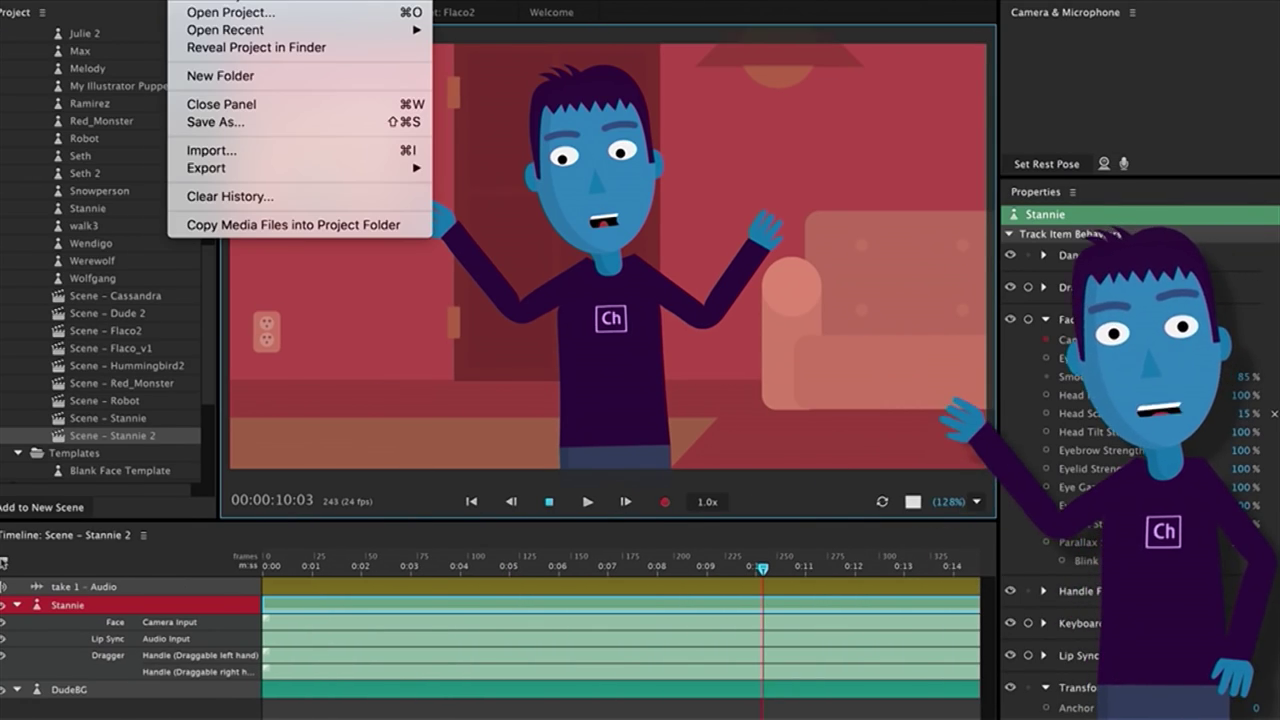
mouse_move(246, 168)
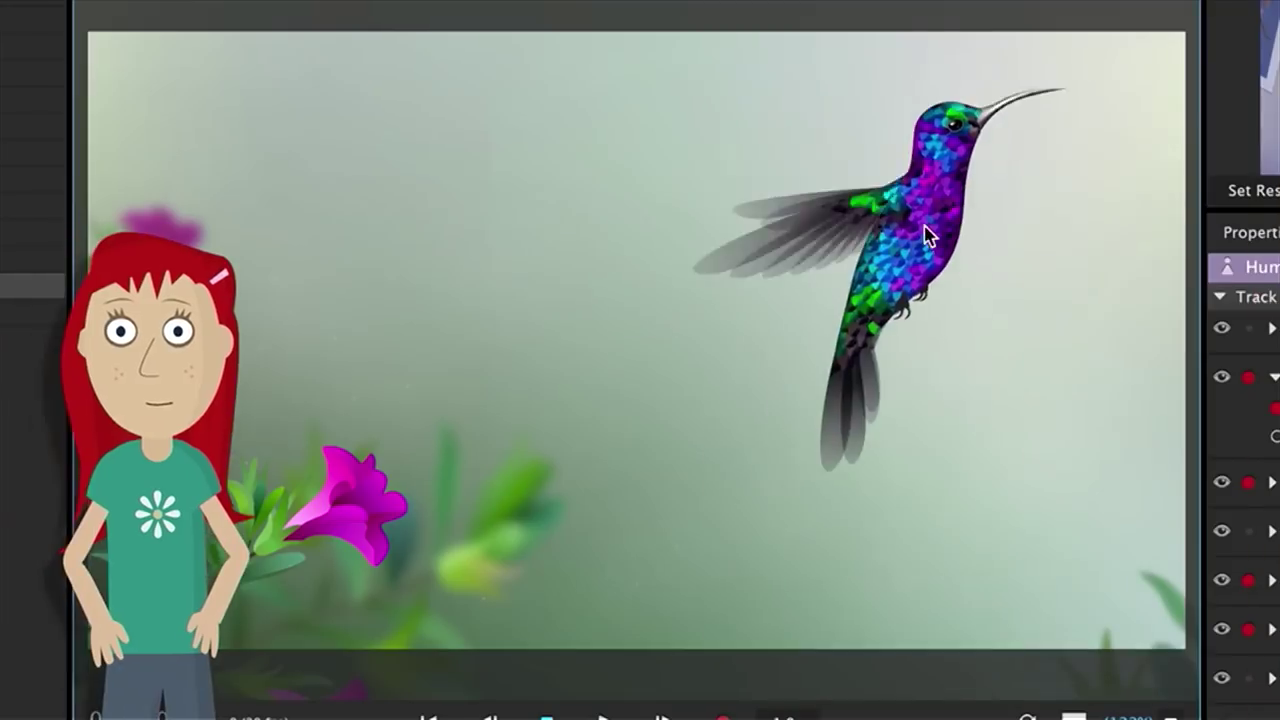
- Fly the hummingbird right, dip its beak into the pink flower, and fly it back left
drag(481, 250, 510, 283)
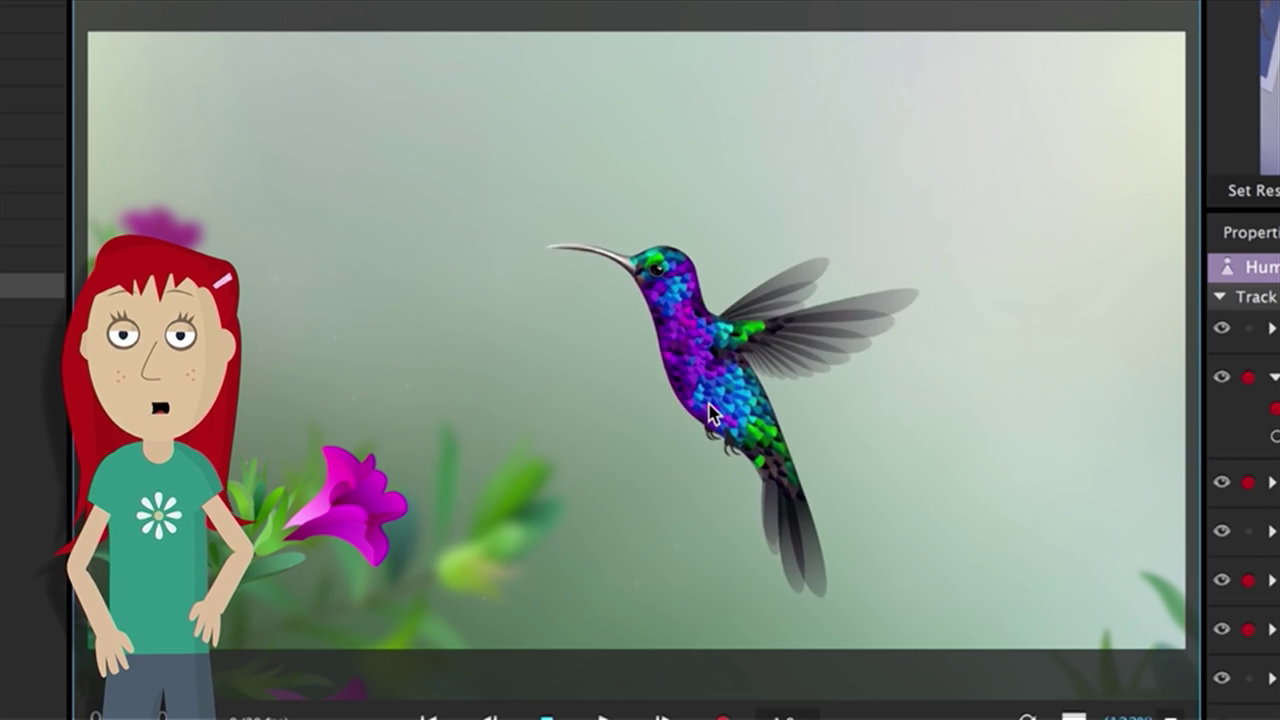
drag(711, 415, 893, 305)
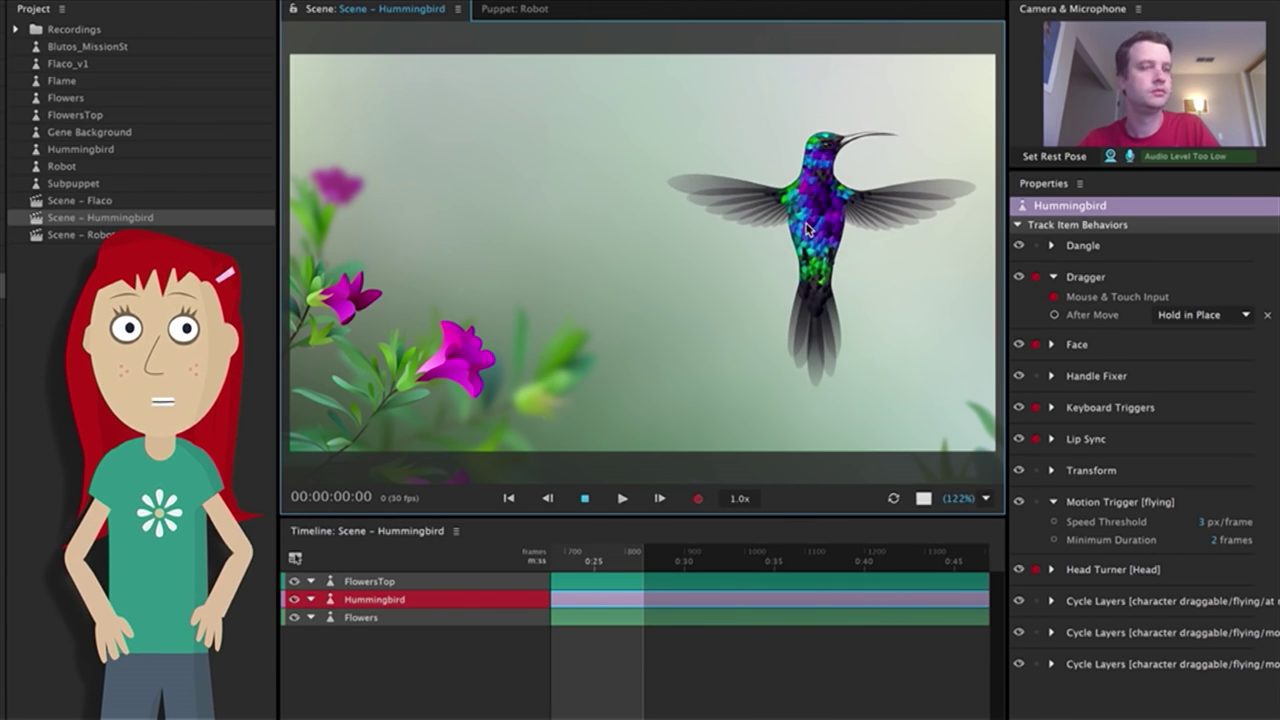
drag(807, 228, 756, 226)
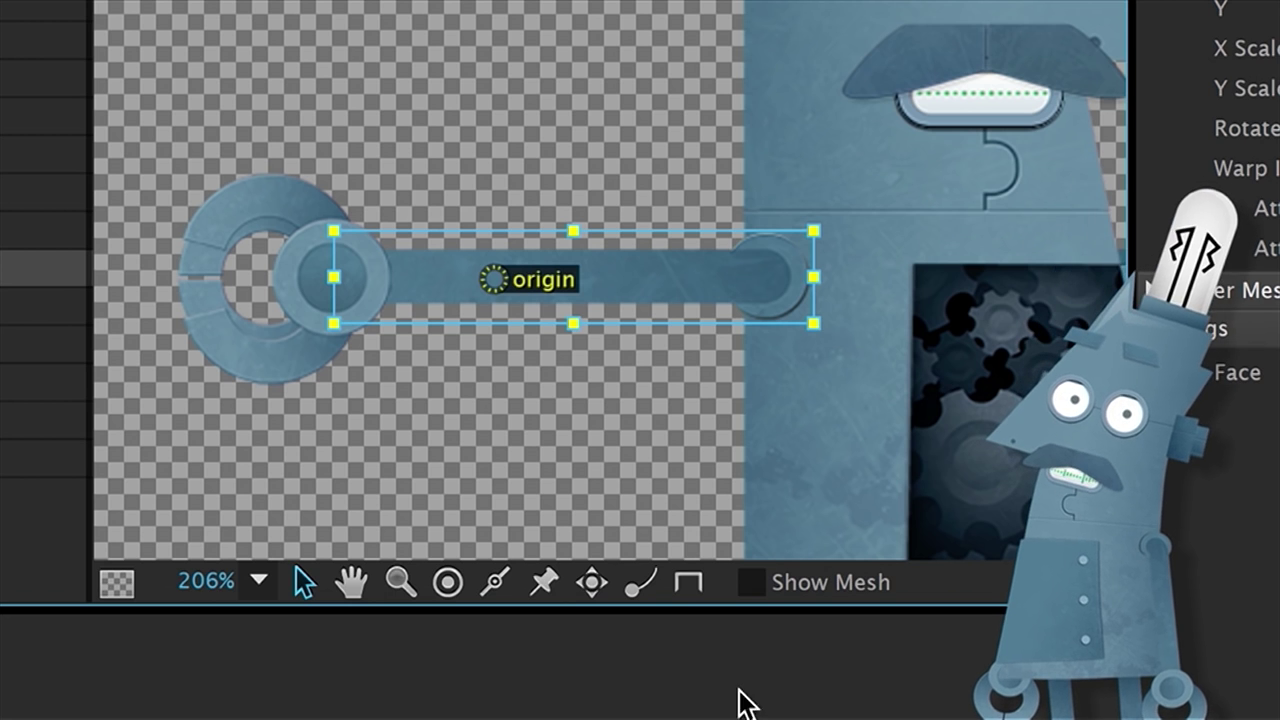
- Move the arm origin to its right end, then drag Left Arm under Weld, Hinge and Free attach styles
click(688, 585)
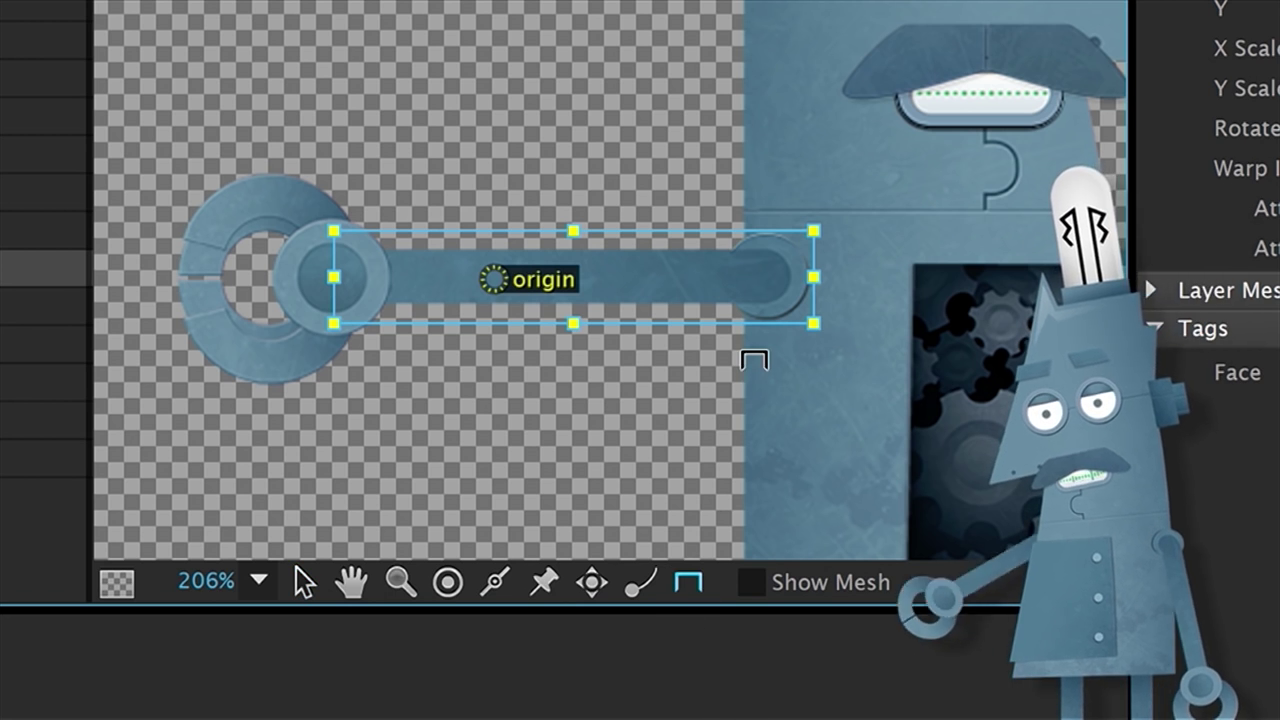
click(770, 280)
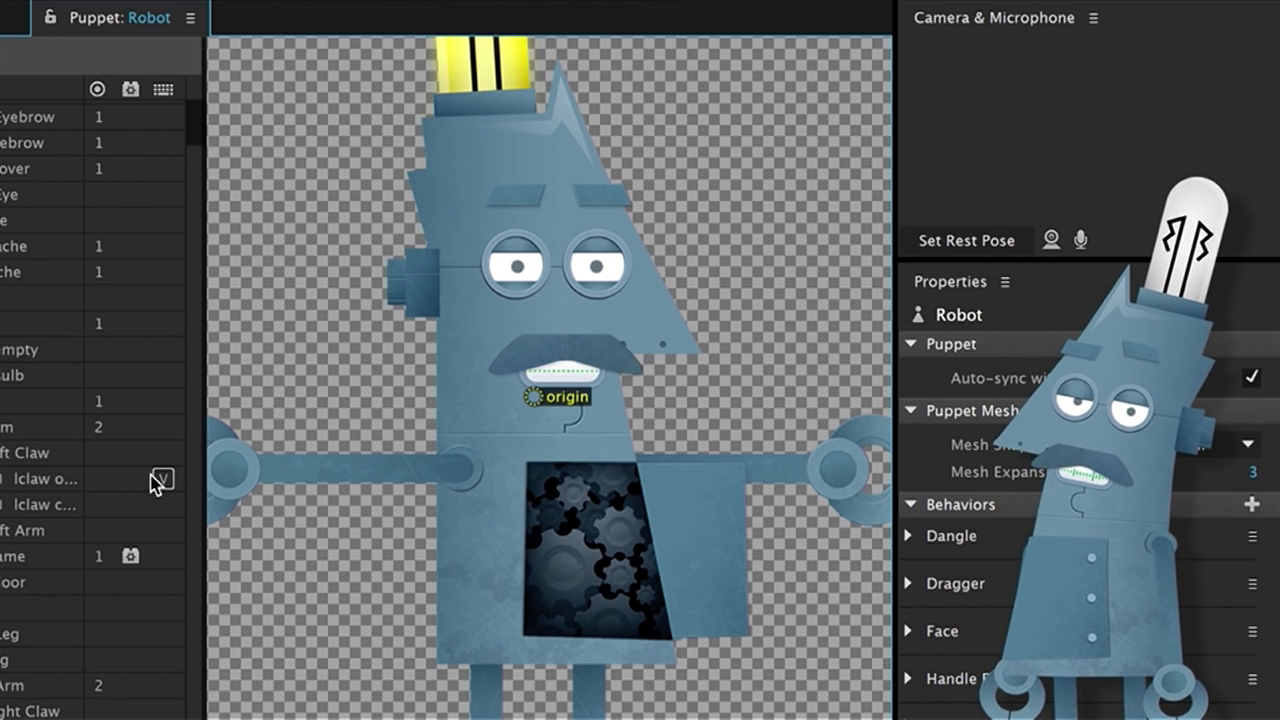
click(152, 427)
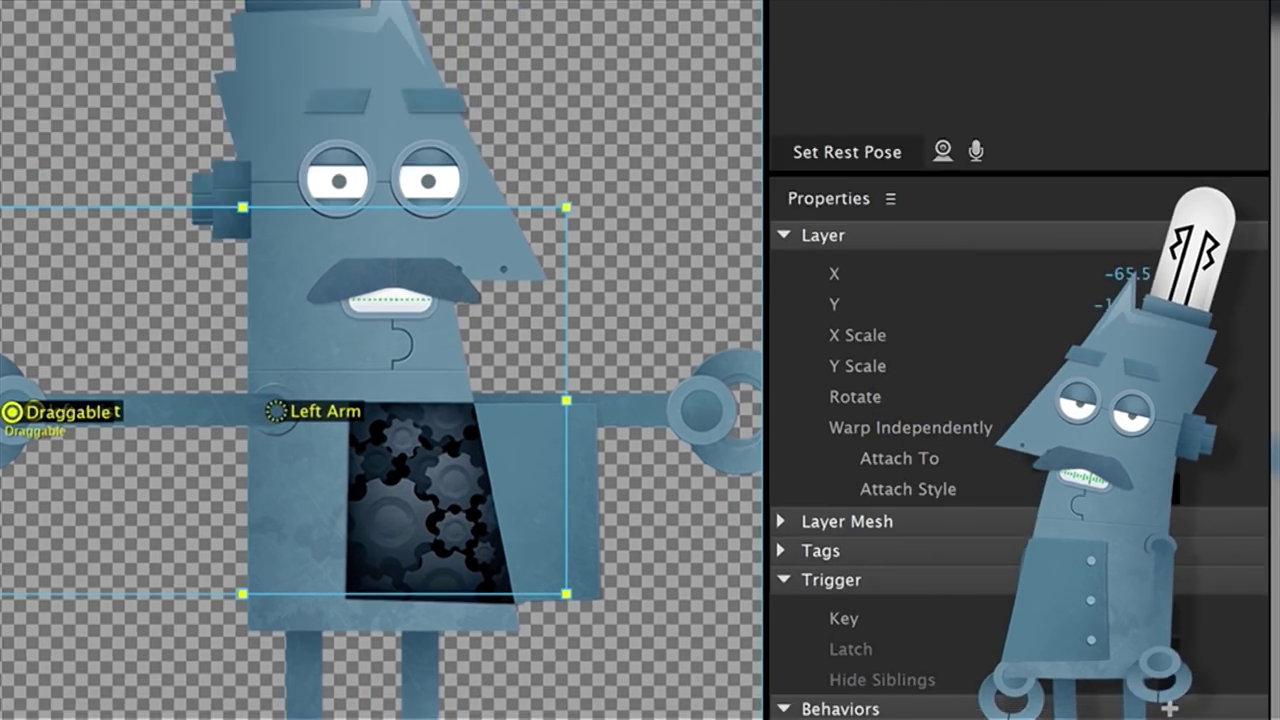
click(1213, 538)
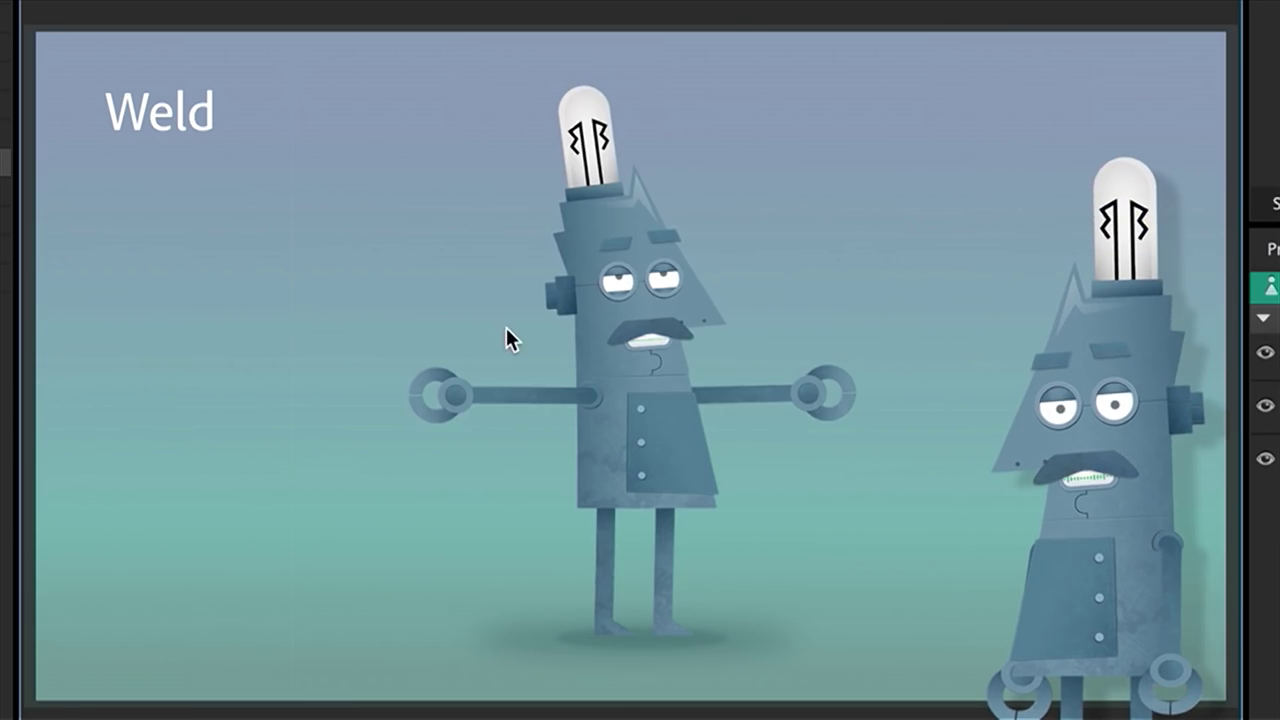
drag(506, 327, 437, 366)
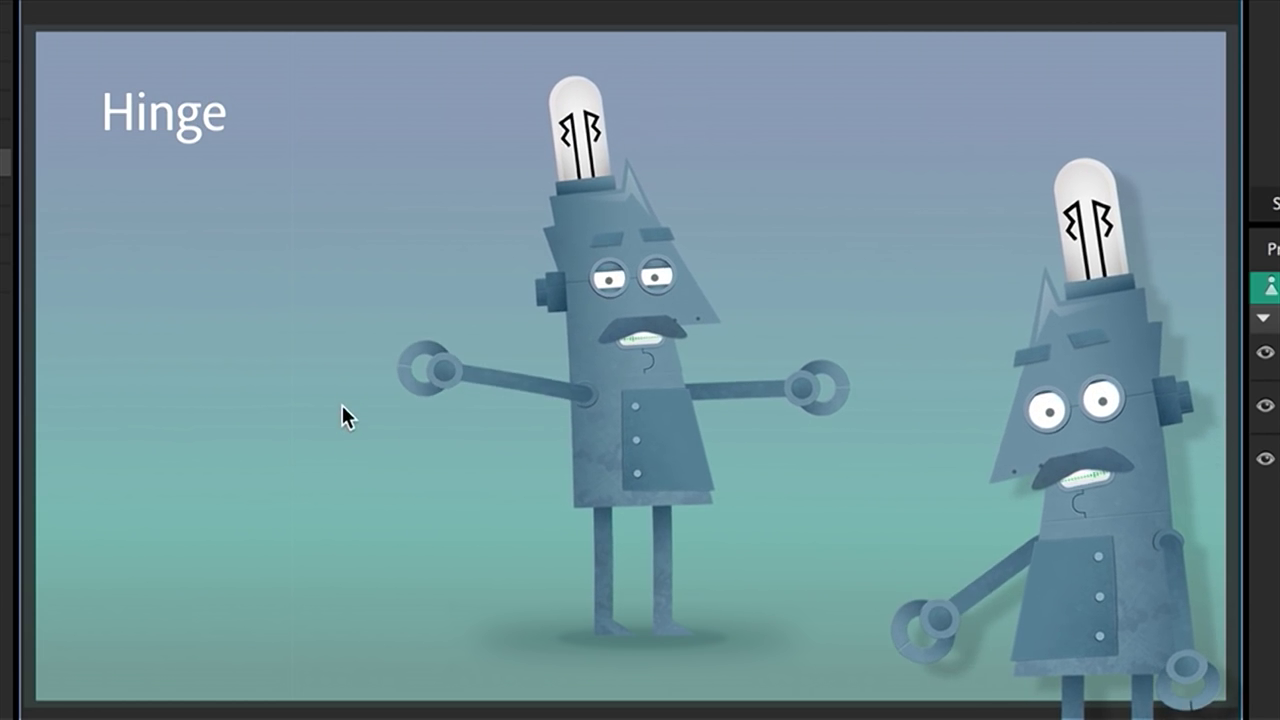
mouse_move(349, 488)
mouse_down()
mouse_move(343, 380)
mouse_move(357, 323)
mouse_move(361, 494)
mouse_up()
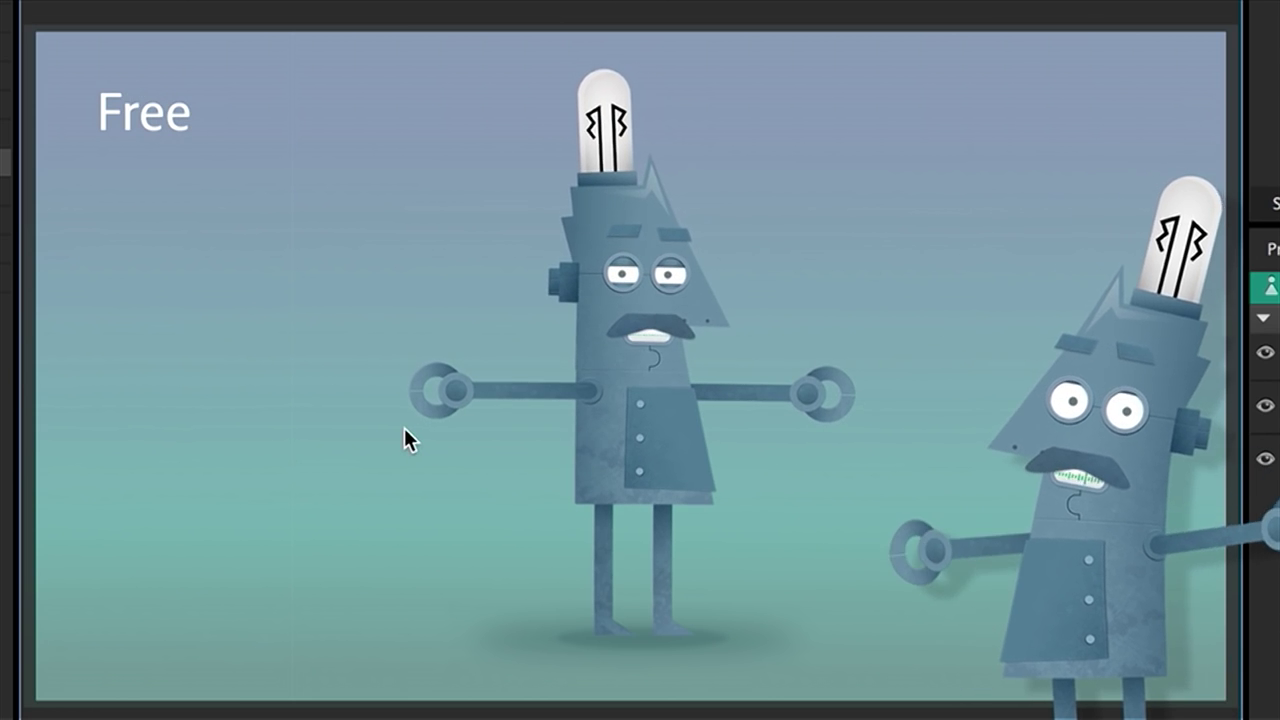
drag(399, 427, 54, 428)
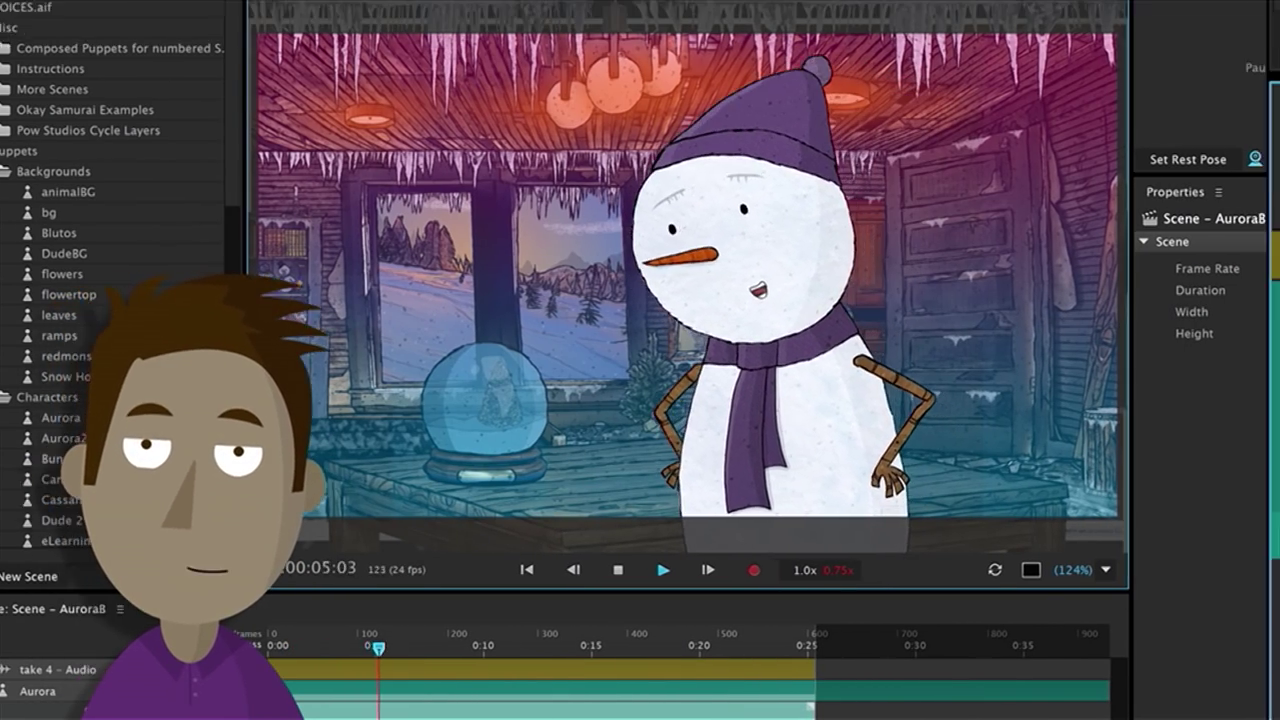
- Mute the snowman's recorded Dragger take, keep Lip Sync on, and rewind to the first frame
click(713, 448)
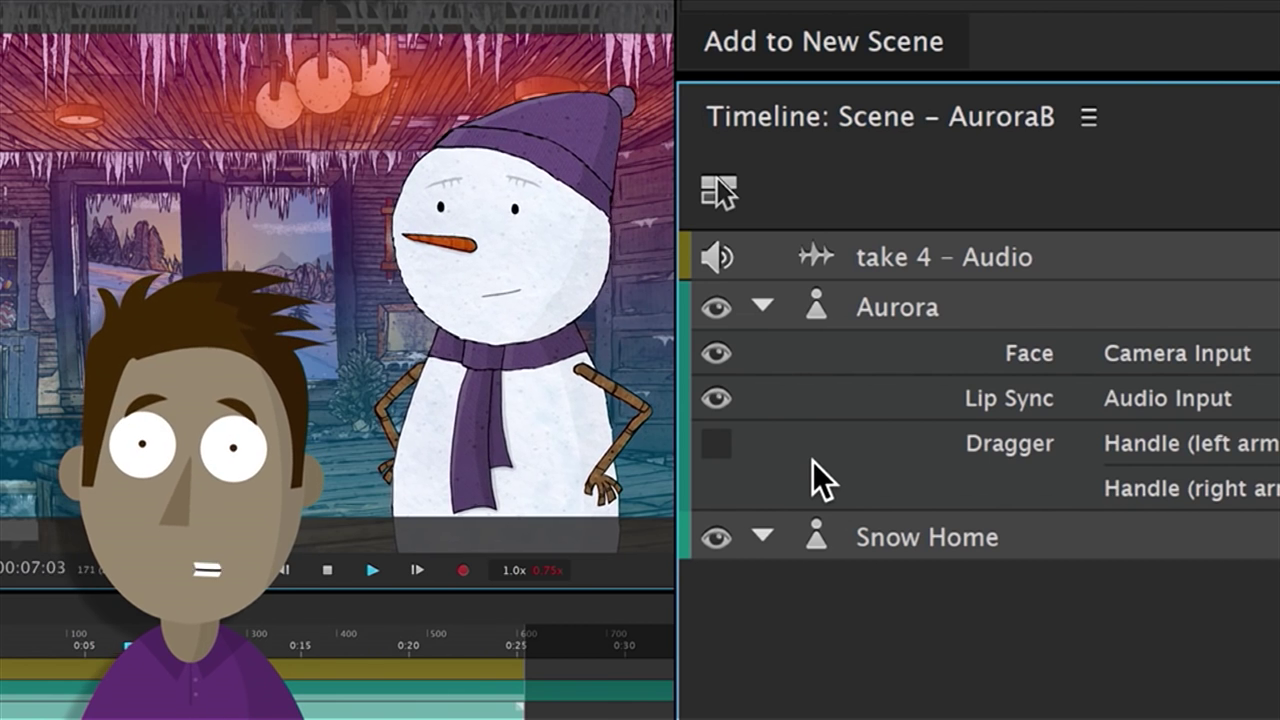
click(718, 400)
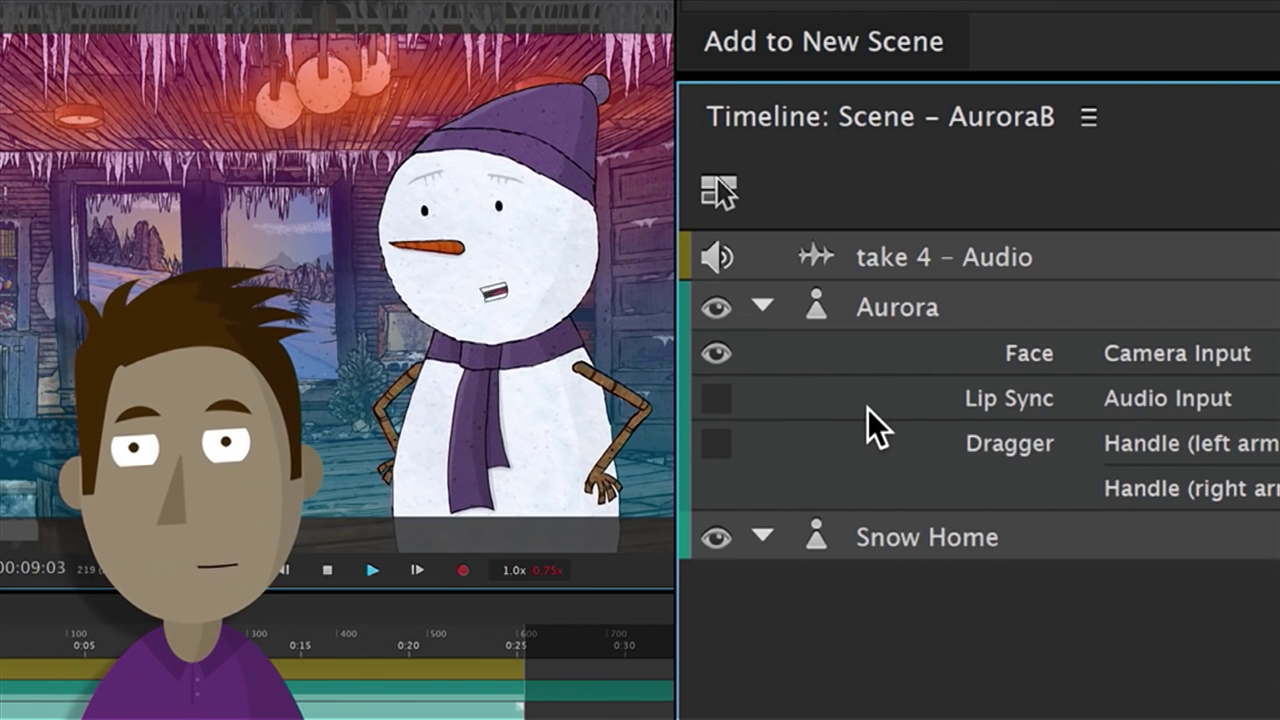
click(720, 403)
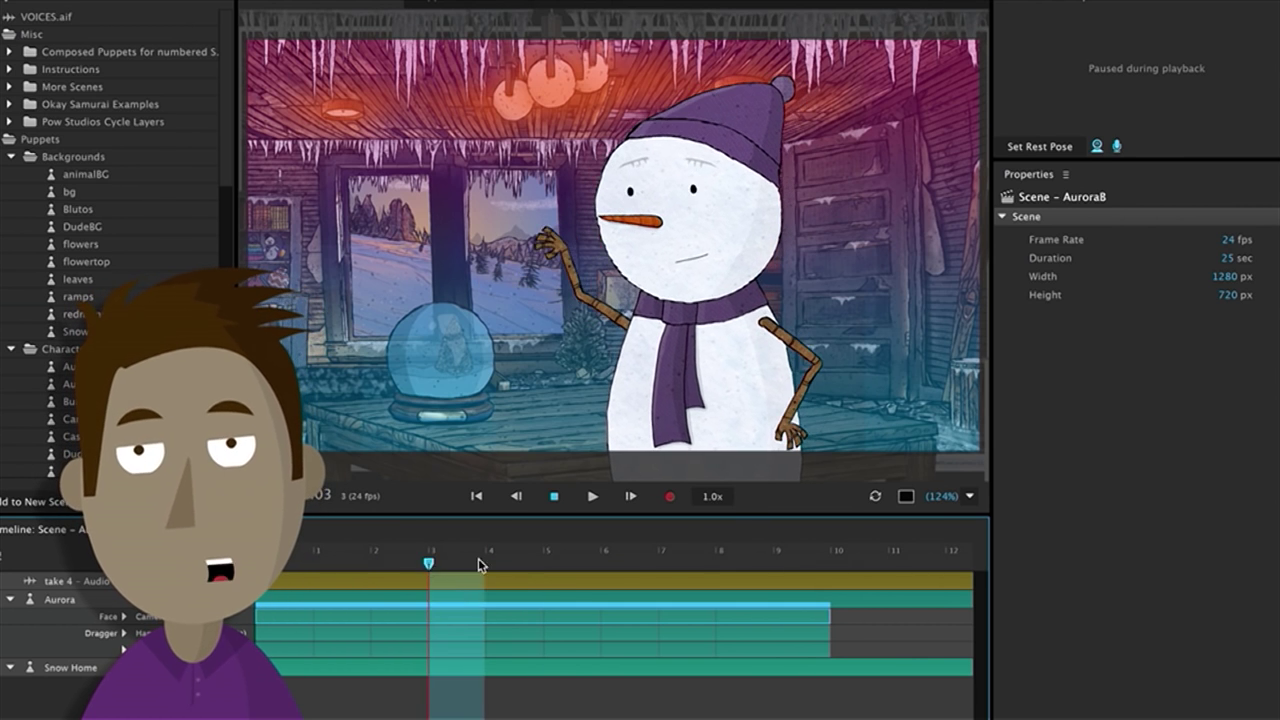
drag(480, 565, 655, 581)
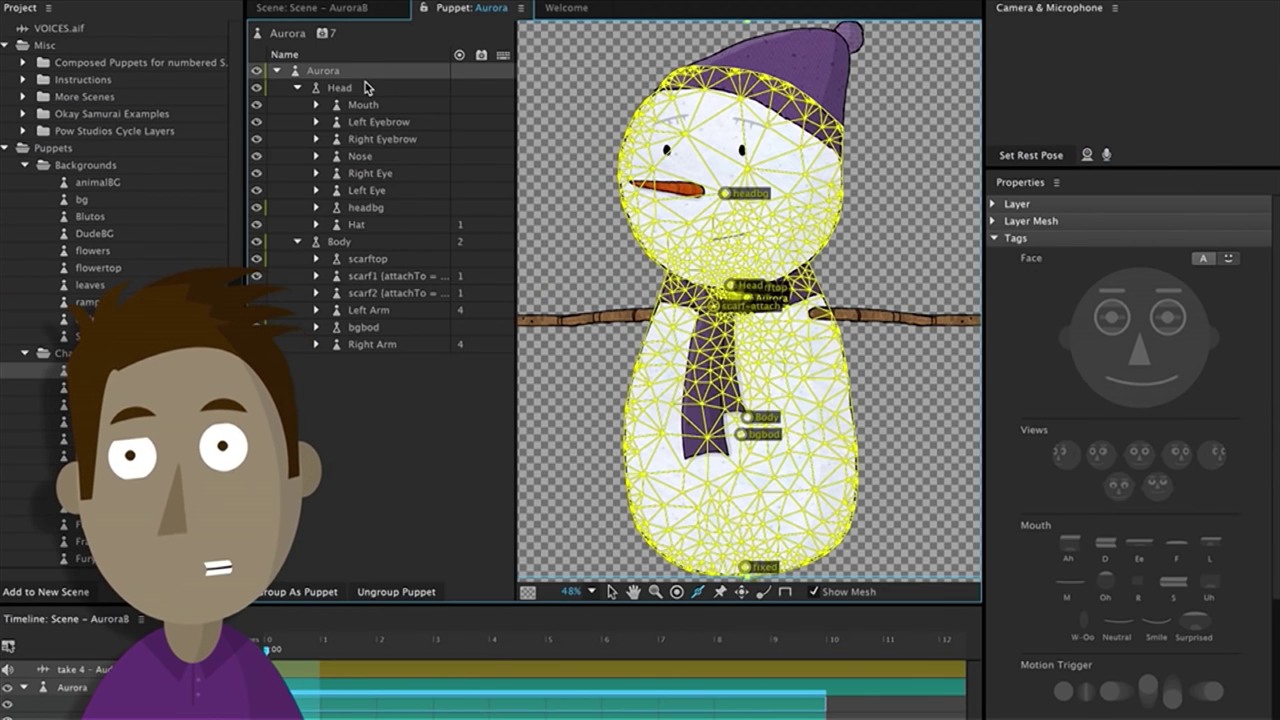
- Inspect the Aurora puppet's Head, Mouth and Left Eyebrow layers in the Puppet panel
click(364, 88)
click(384, 106)
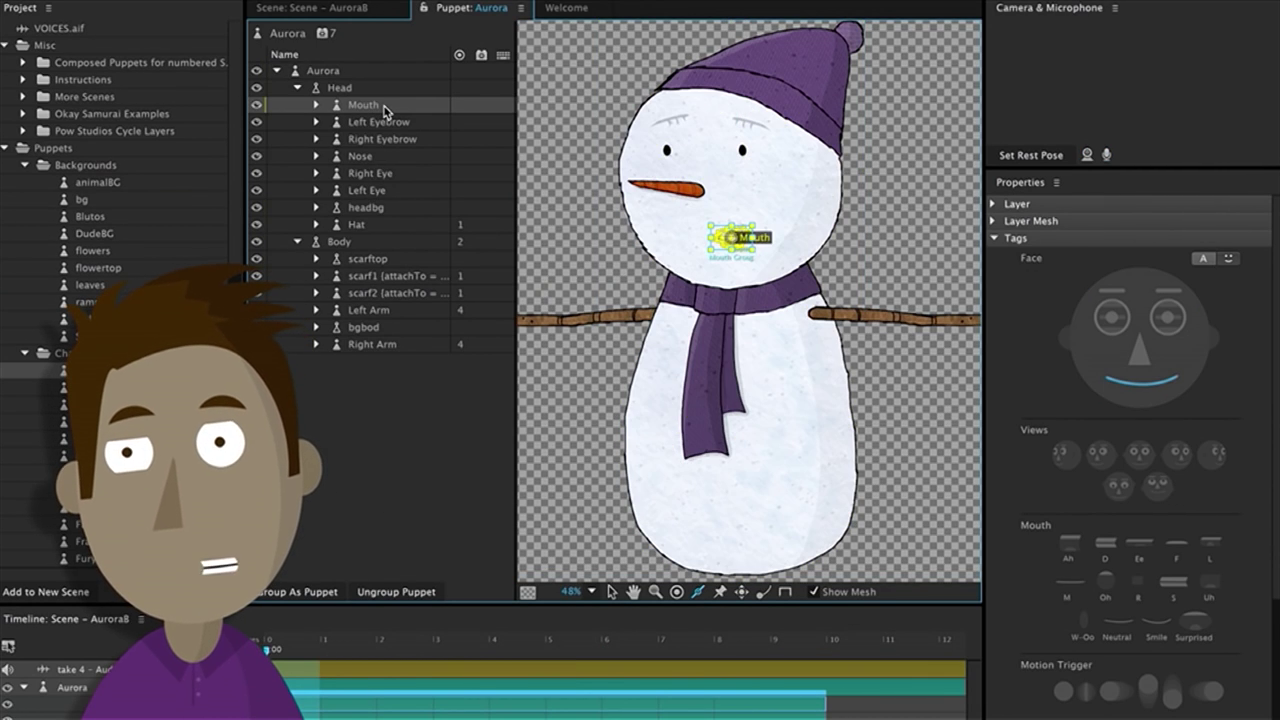
click(387, 126)
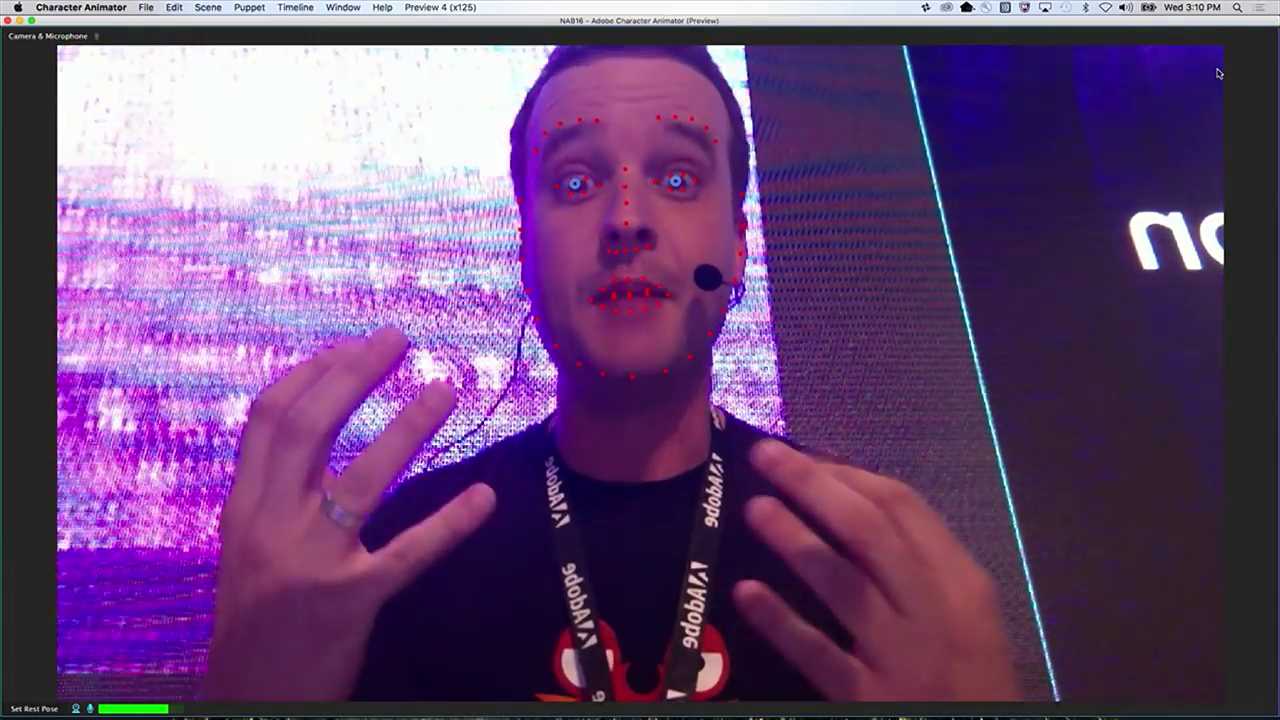
- Restore the maximized Camera & Microphone panel to normal size with the backtick key
key(grave)
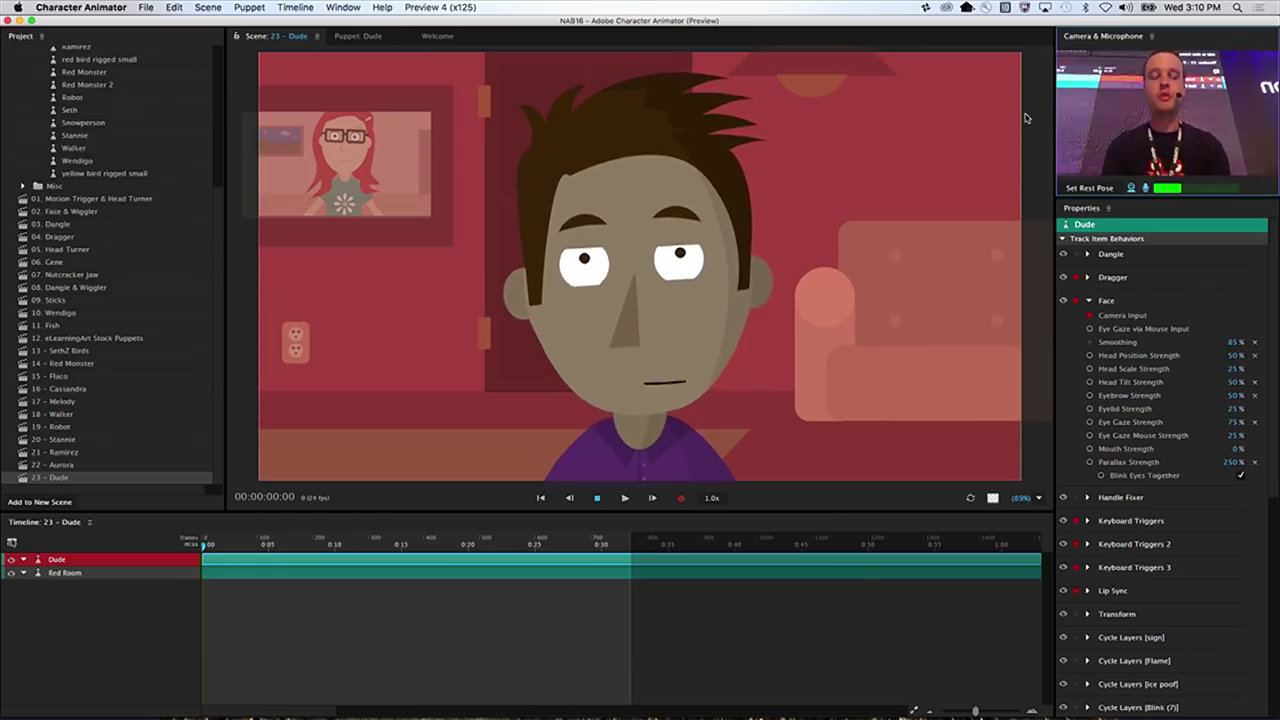
- Set the rest pose so the Dude puppet's face tracking matches the current neutral expression
click(1095, 188)
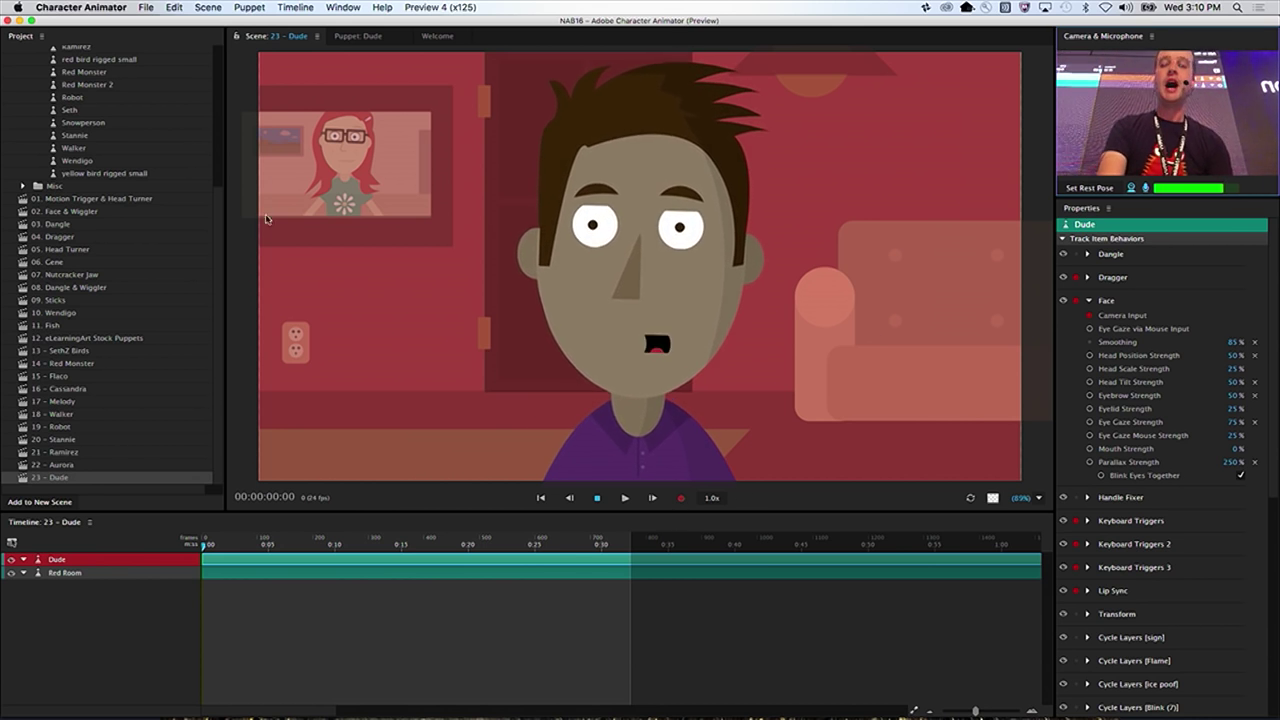
drag(220, 256, 216, 83)
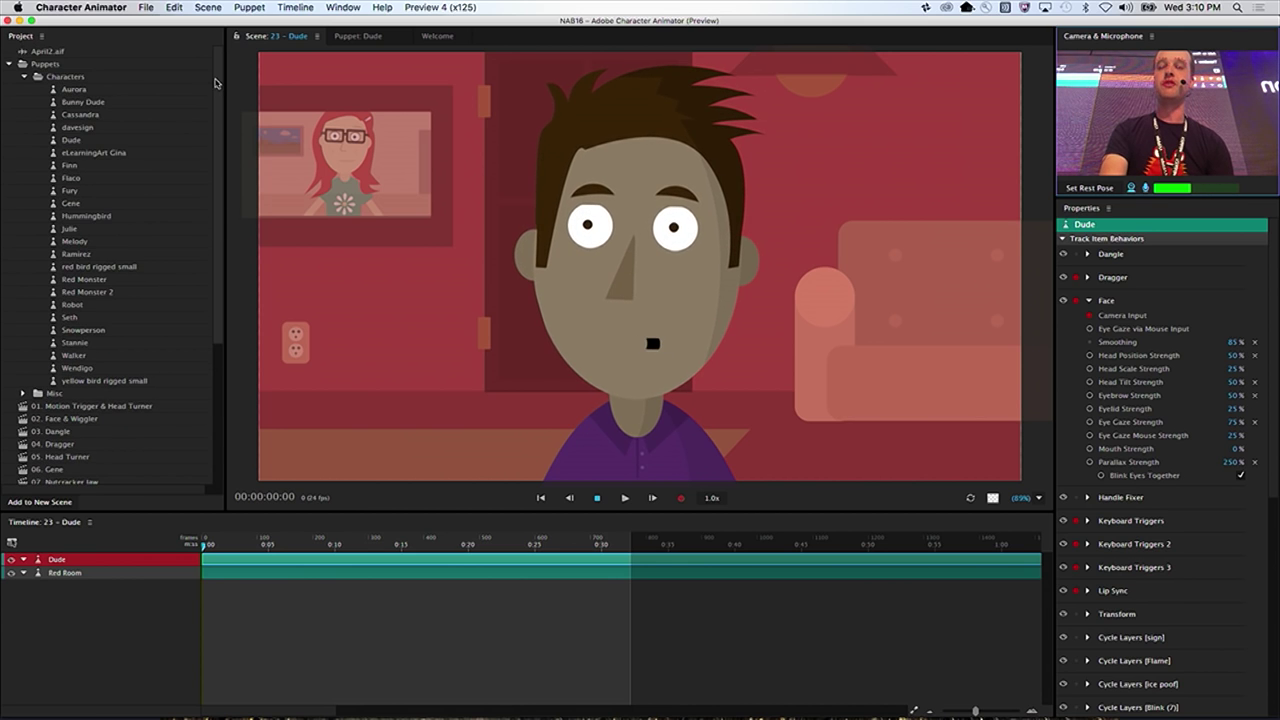
- Open the Dude puppet, hide the Ice Poof and sign artwork, and select the flame a layer
double_click(71, 140)
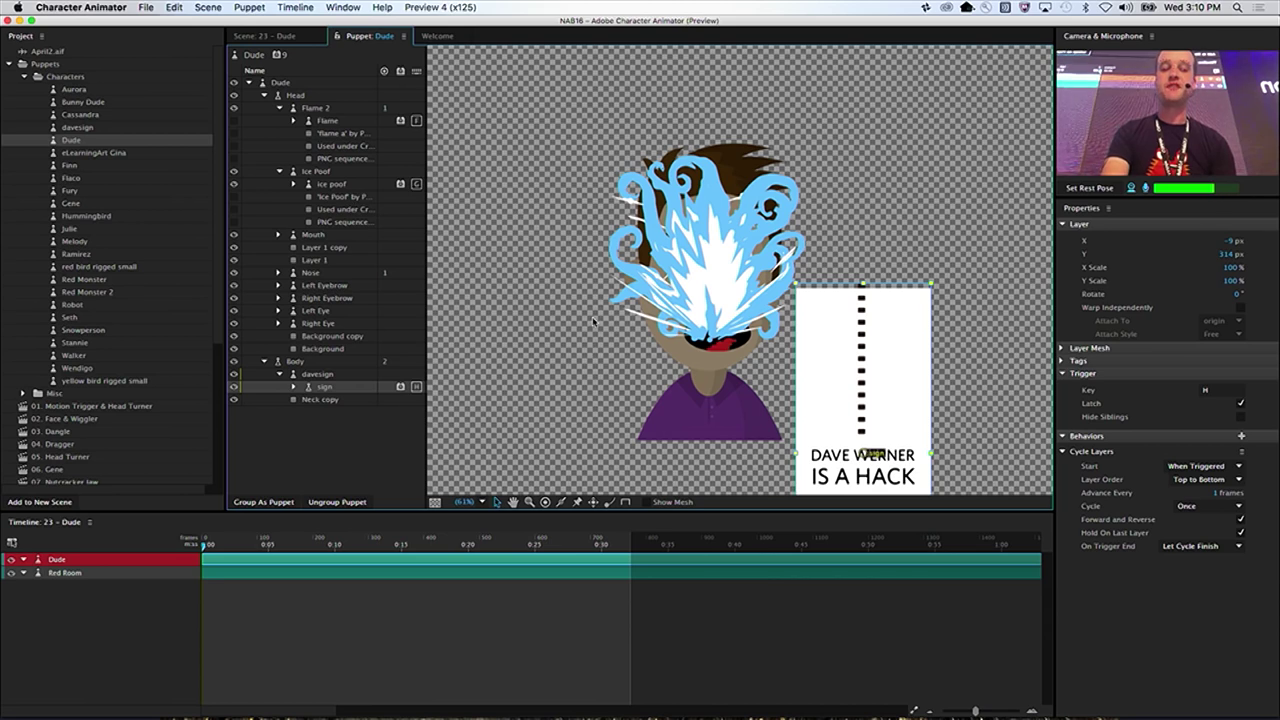
click(234, 173)
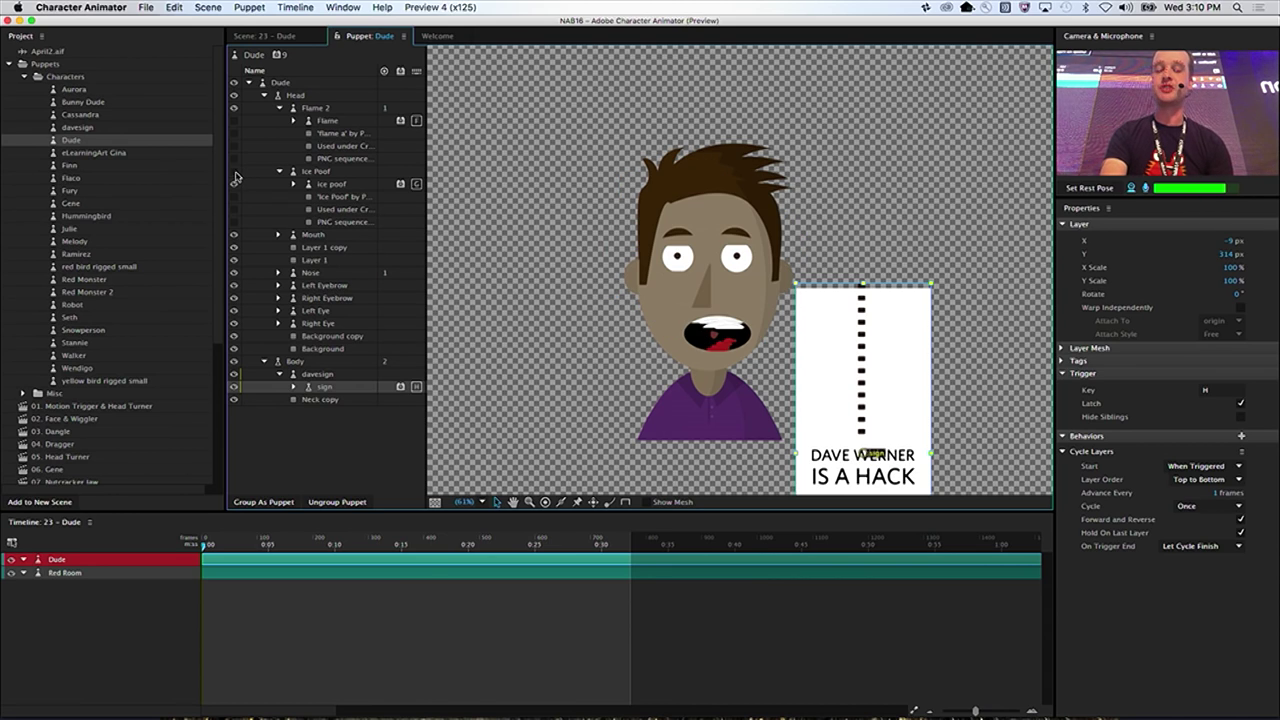
click(234, 374)
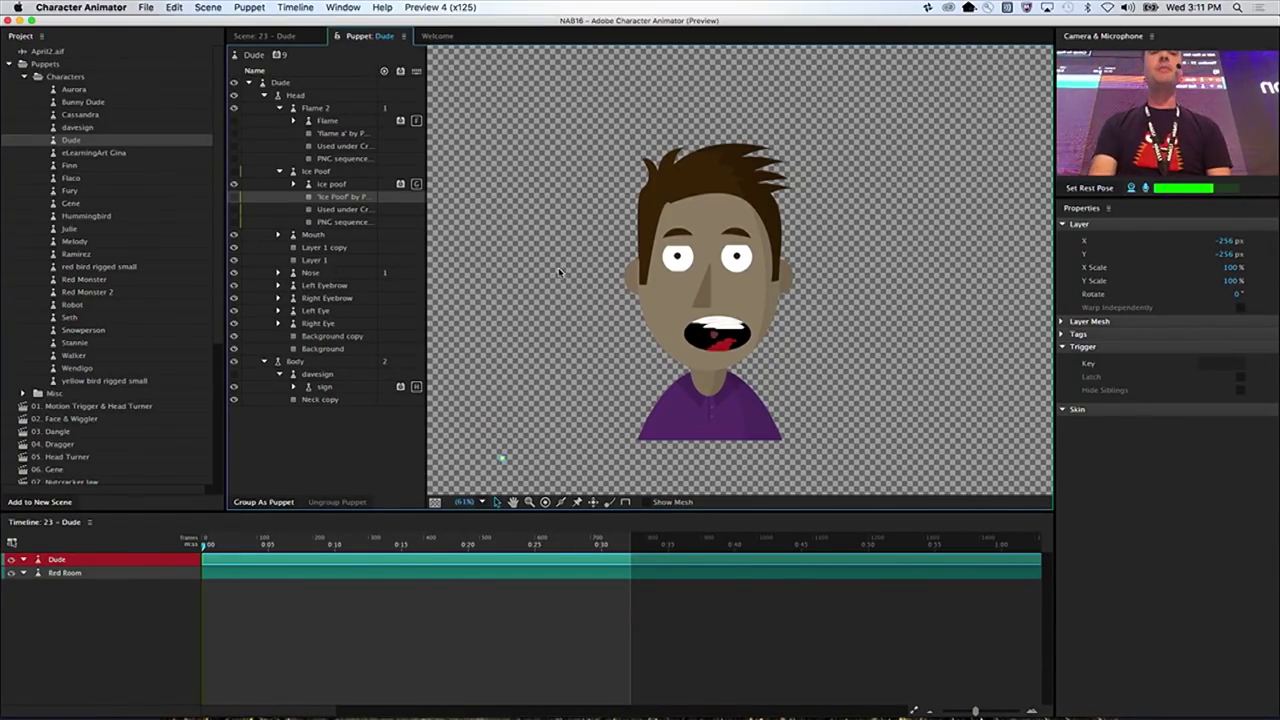
click(344, 136)
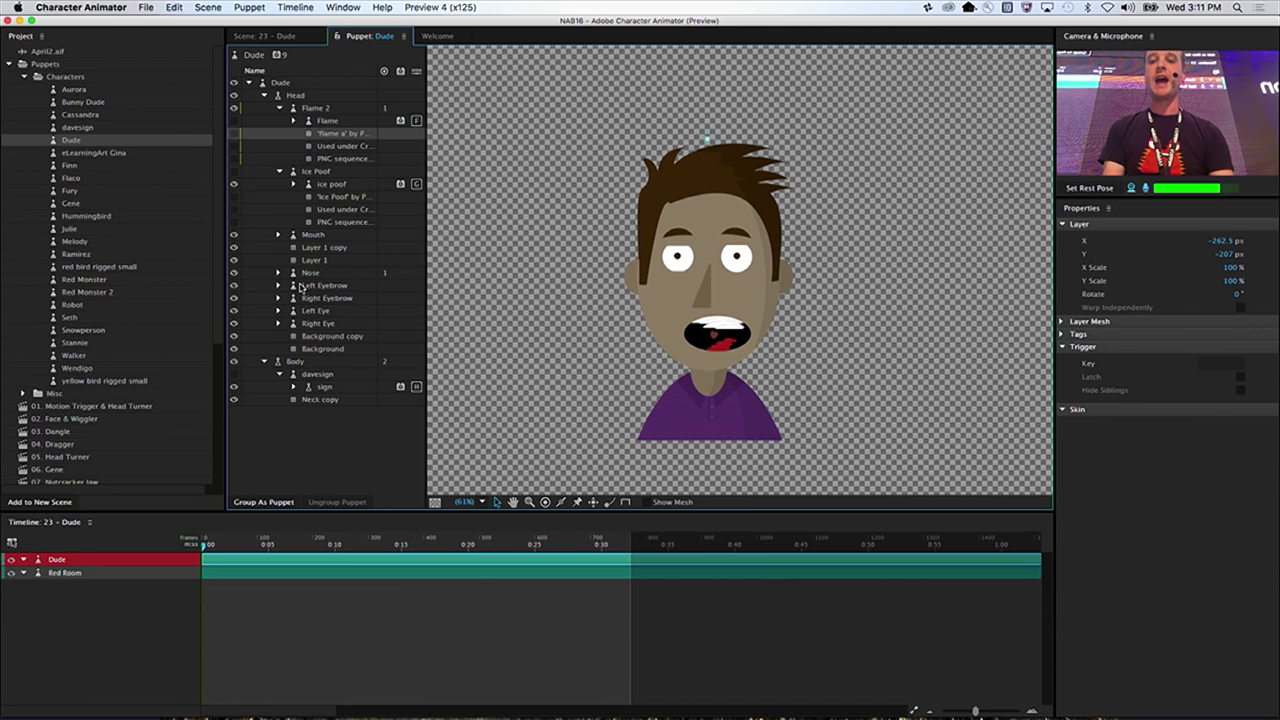
- Expand and select the Right Eyebrow group, show its Tags, and collapse the transform values
click(279, 298)
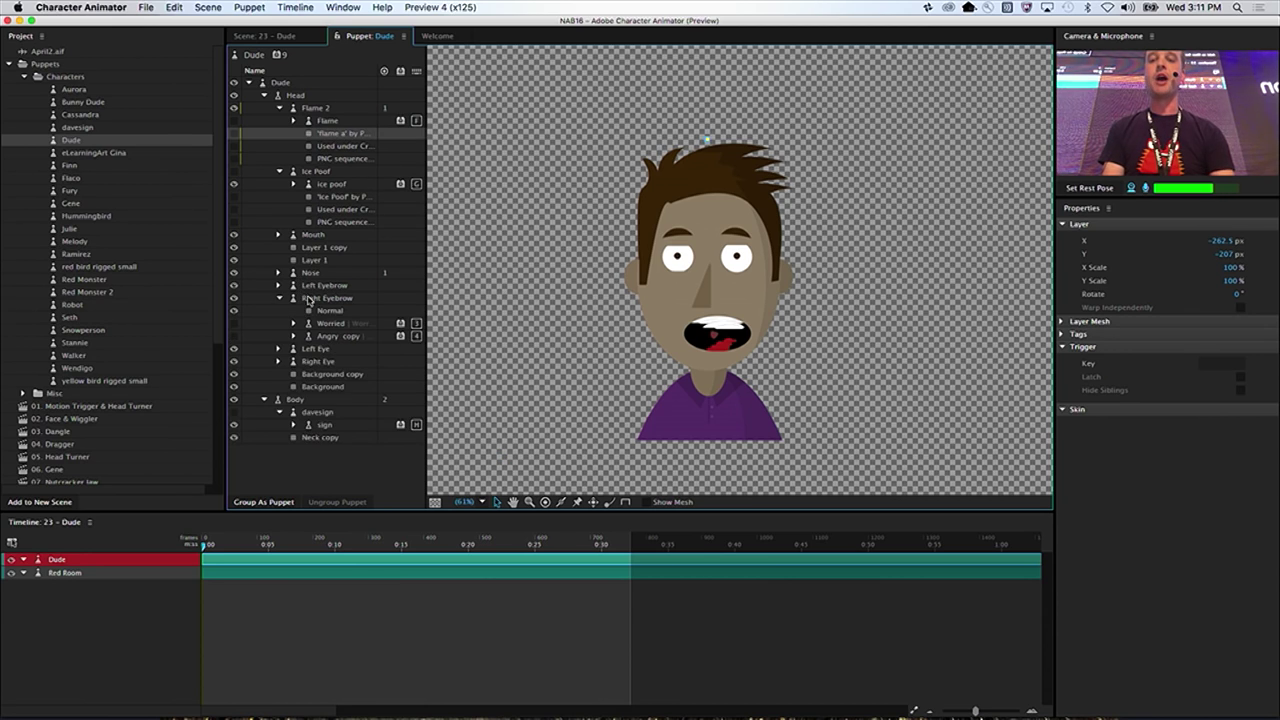
click(309, 299)
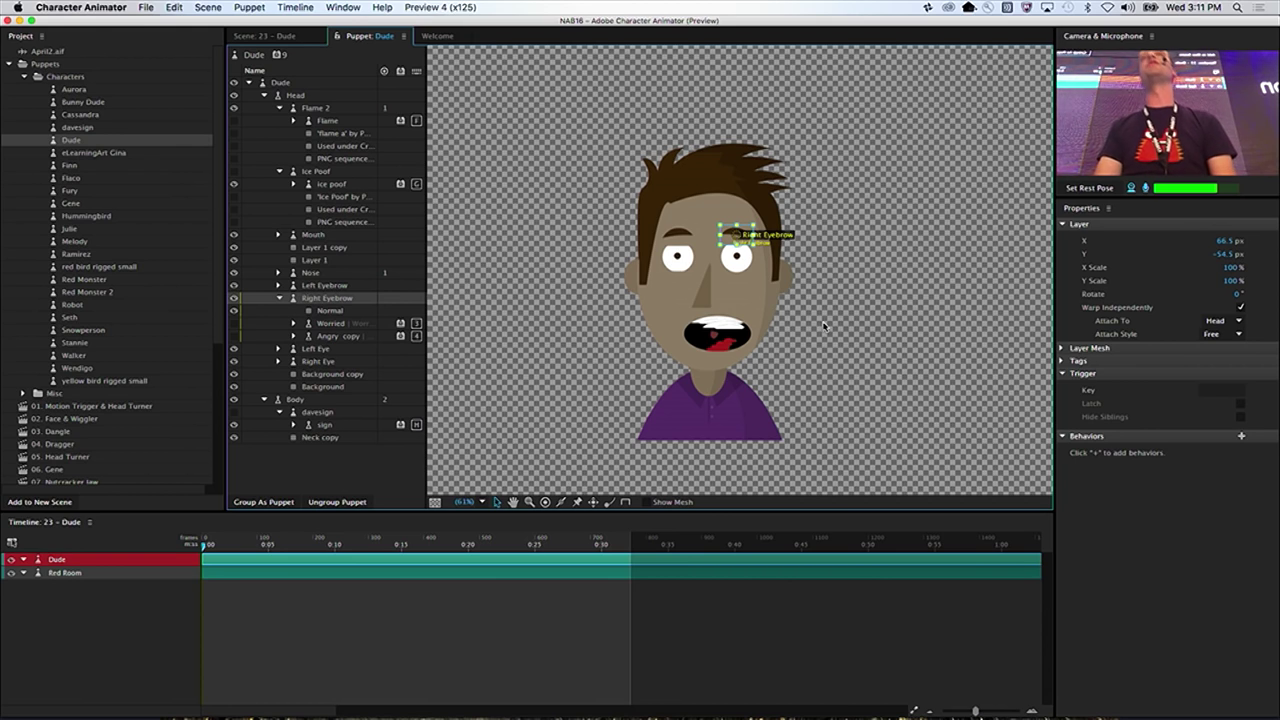
click(1063, 361)
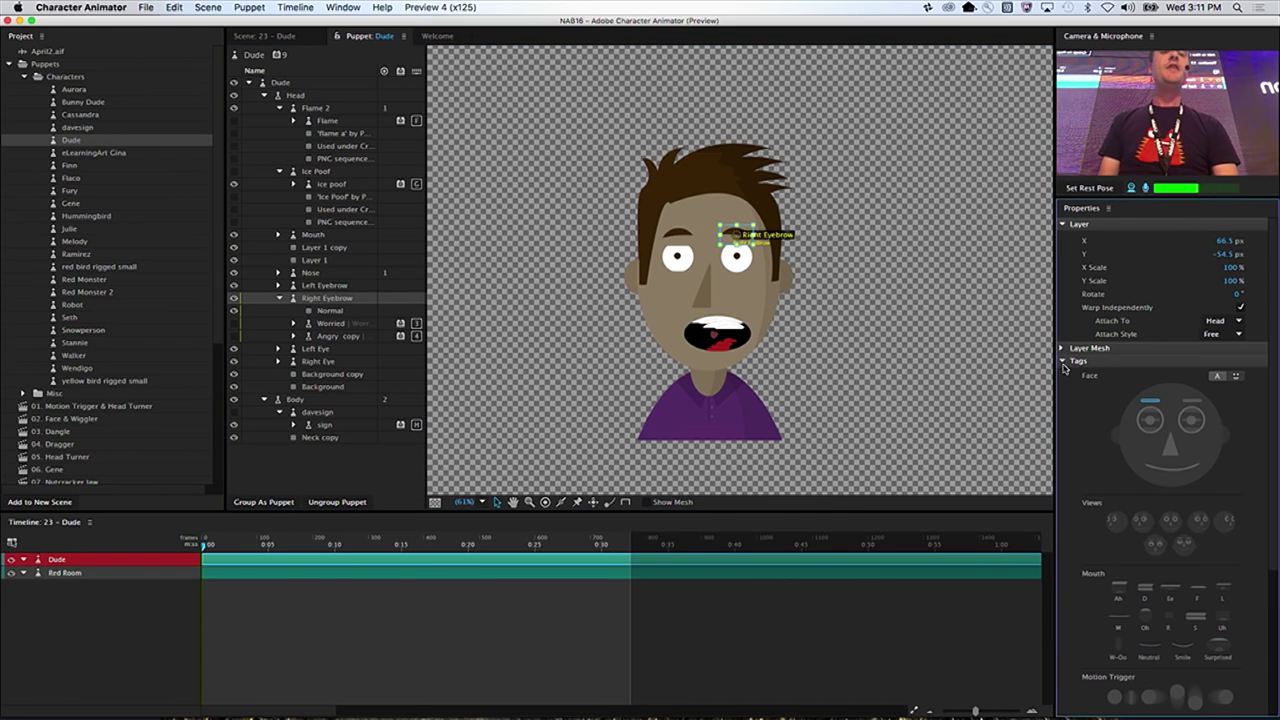
click(1065, 228)
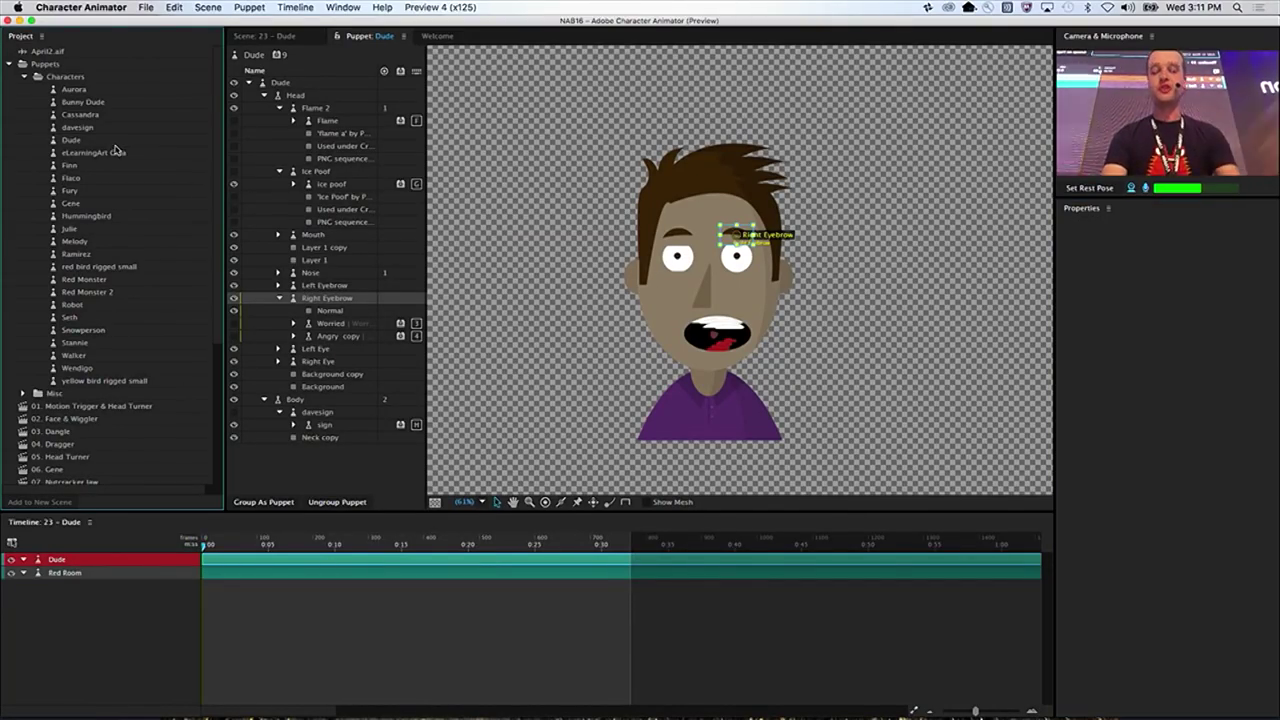
click(81, 142)
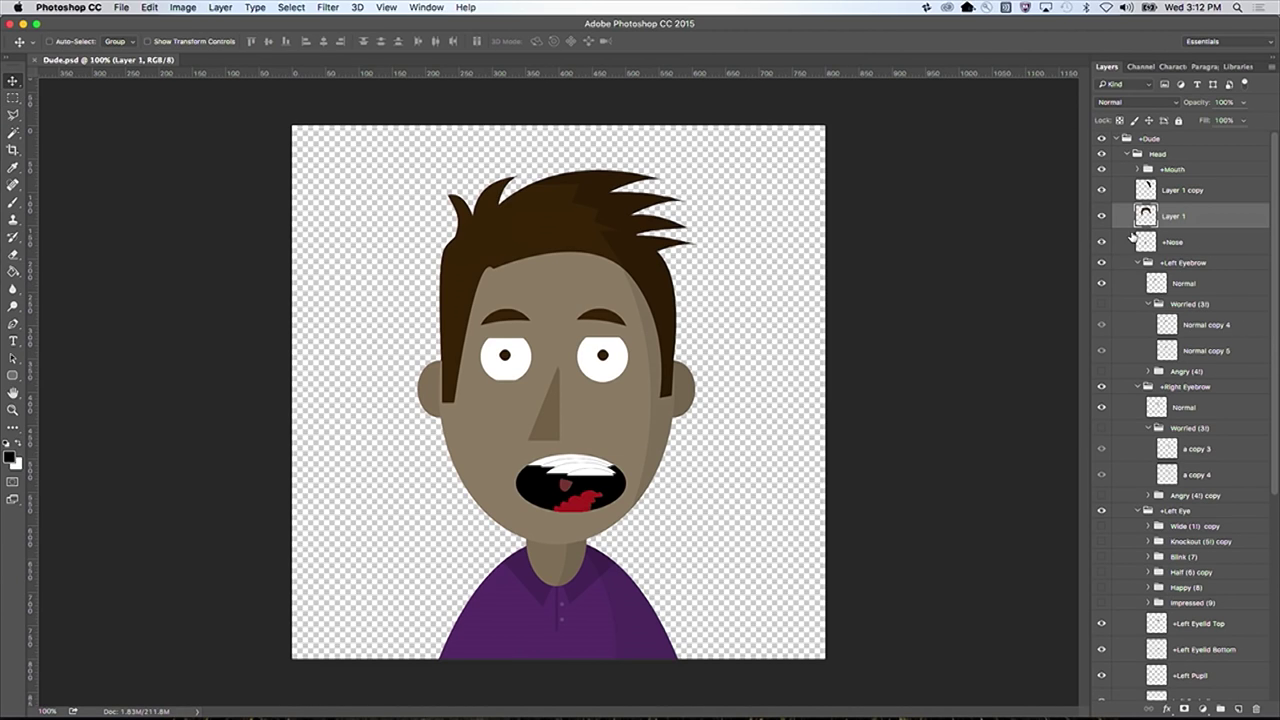
- Give Layer 1 a cyan #00c4ee Color Overlay and confirm both dialogs
double_click(1199, 220)
click(545, 231)
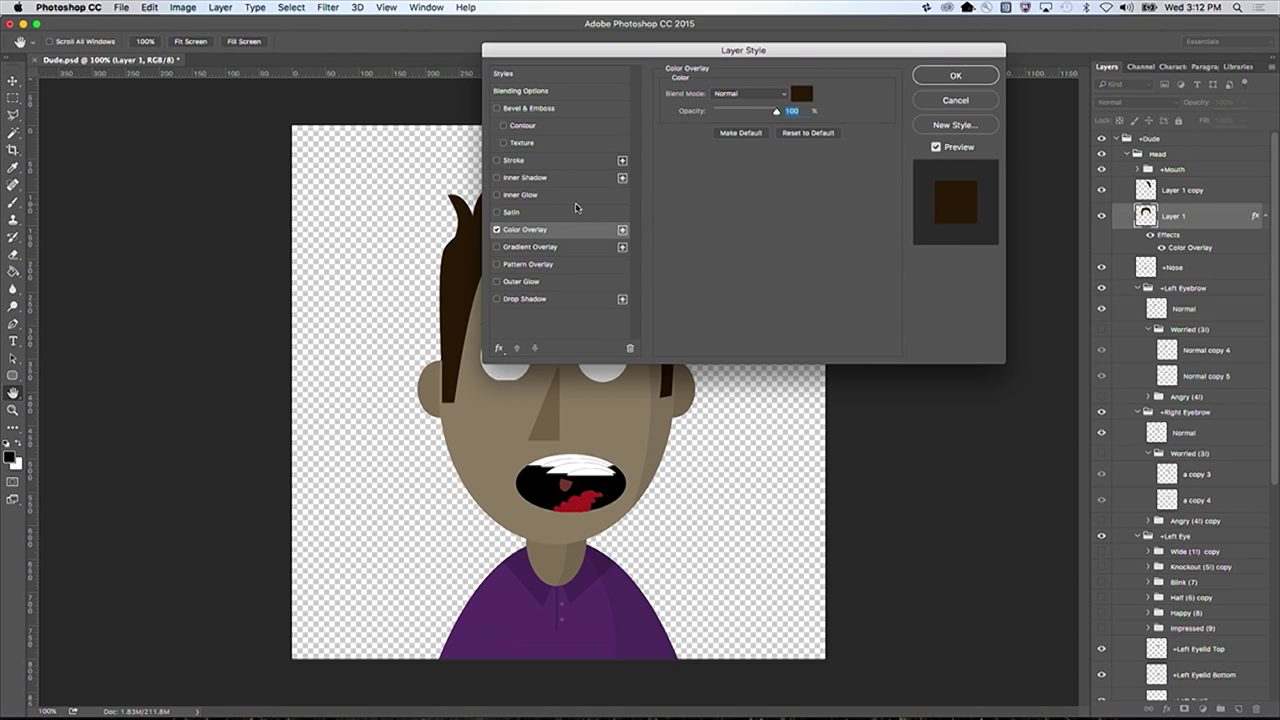
drag(788, 62, 918, 142)
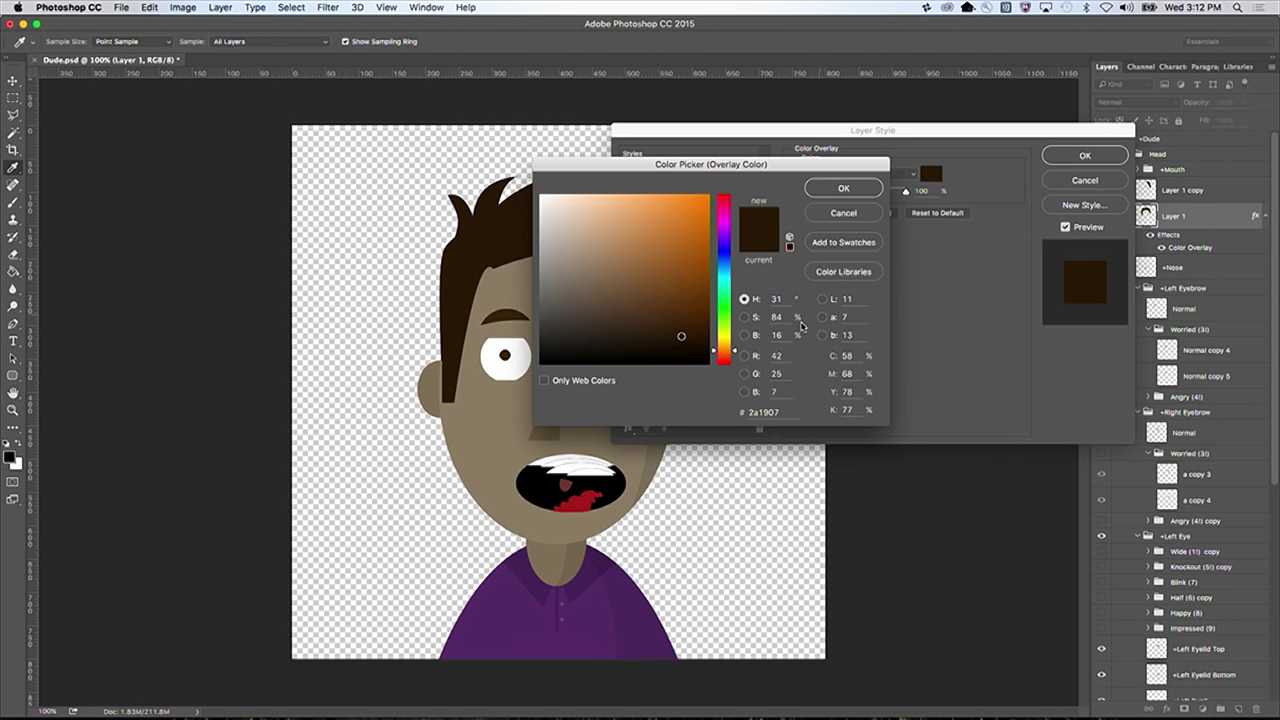
drag(716, 308, 716, 275)
click(709, 205)
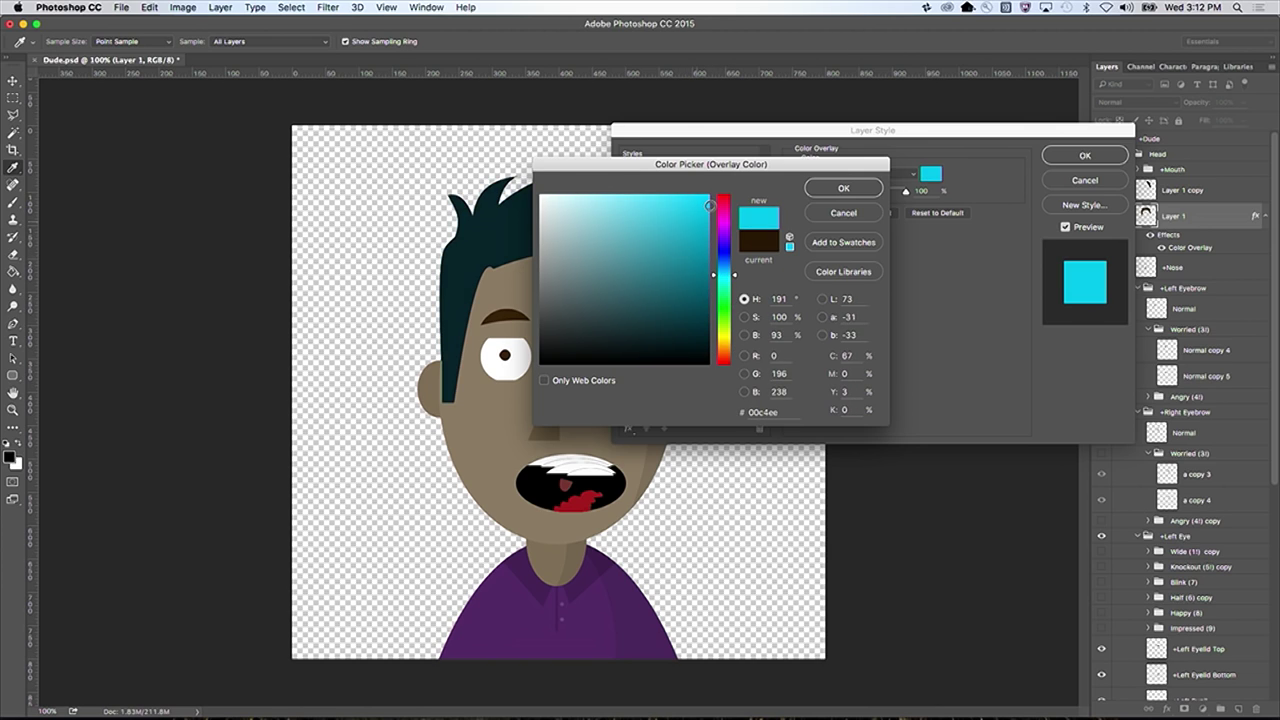
click(845, 189)
click(1088, 157)
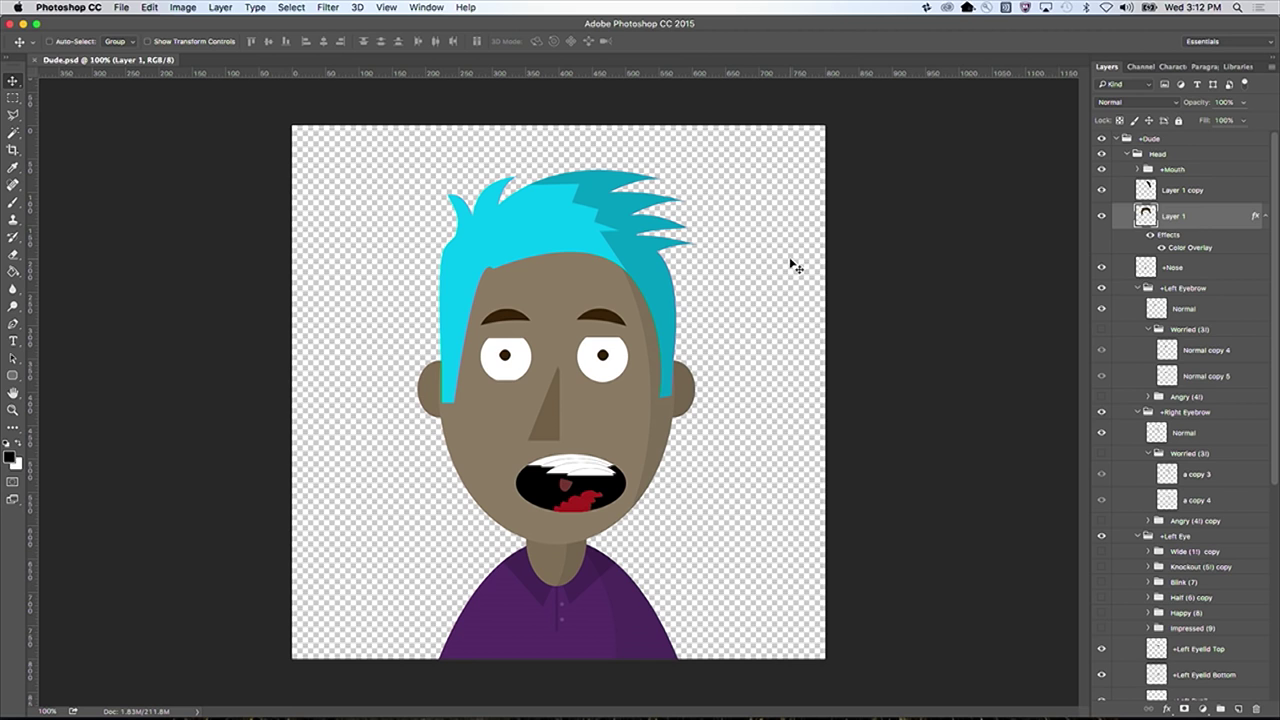
mouse_move(778, 706)
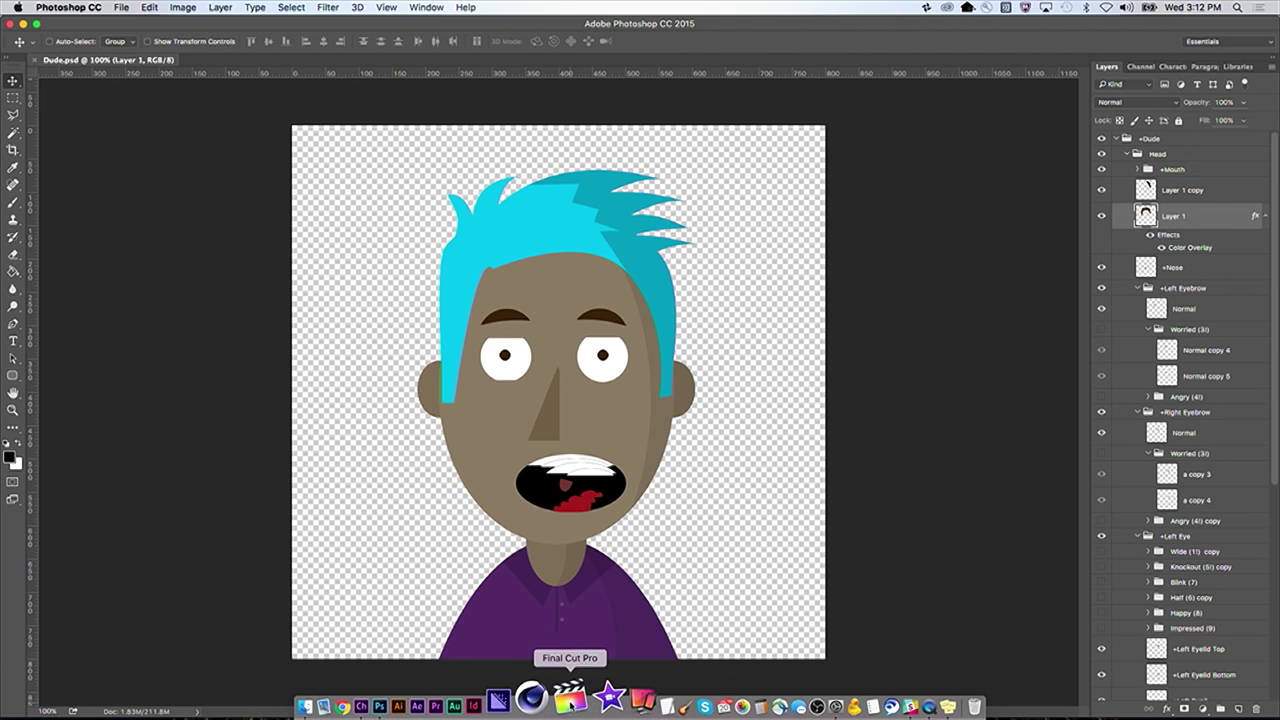
- Return to Character Animator and show the 23 - Dude scene with the cyan-haired puppet
click(375, 698)
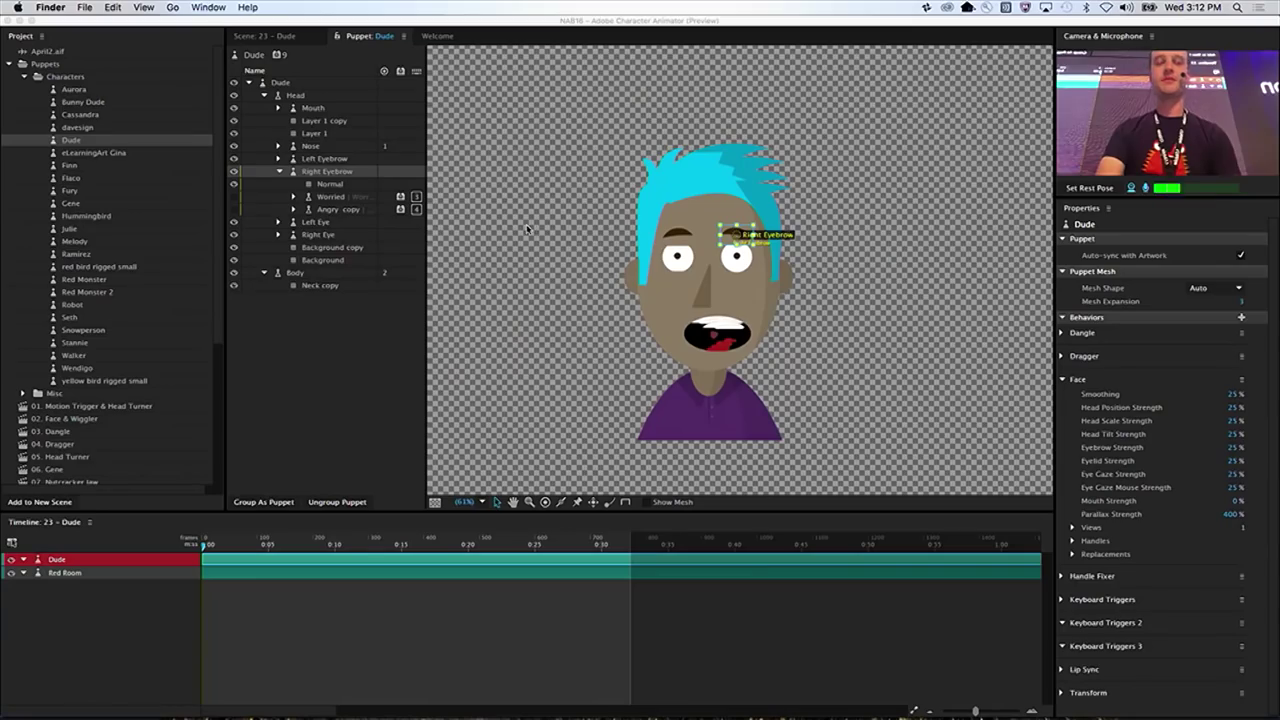
click(290, 38)
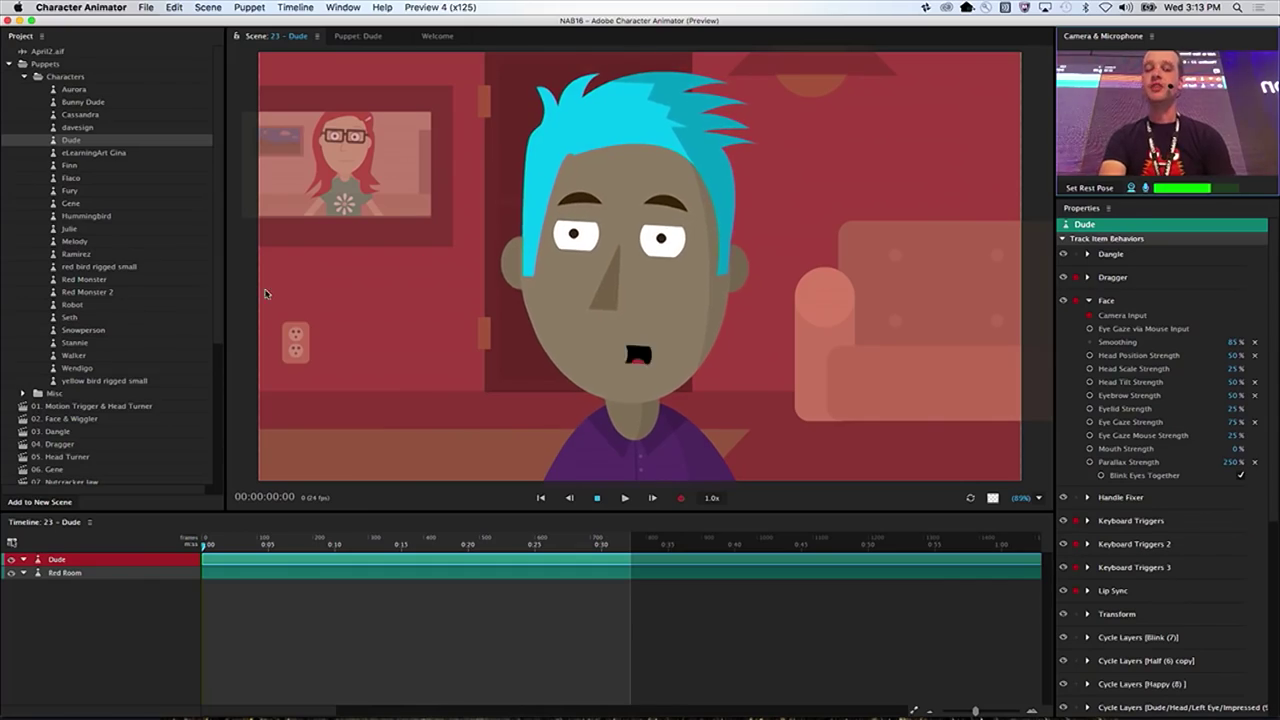
- Open the 14 – Red Monster scene and enable microphone input in Camera & Microphone
scroll(200, 443, down, 5)
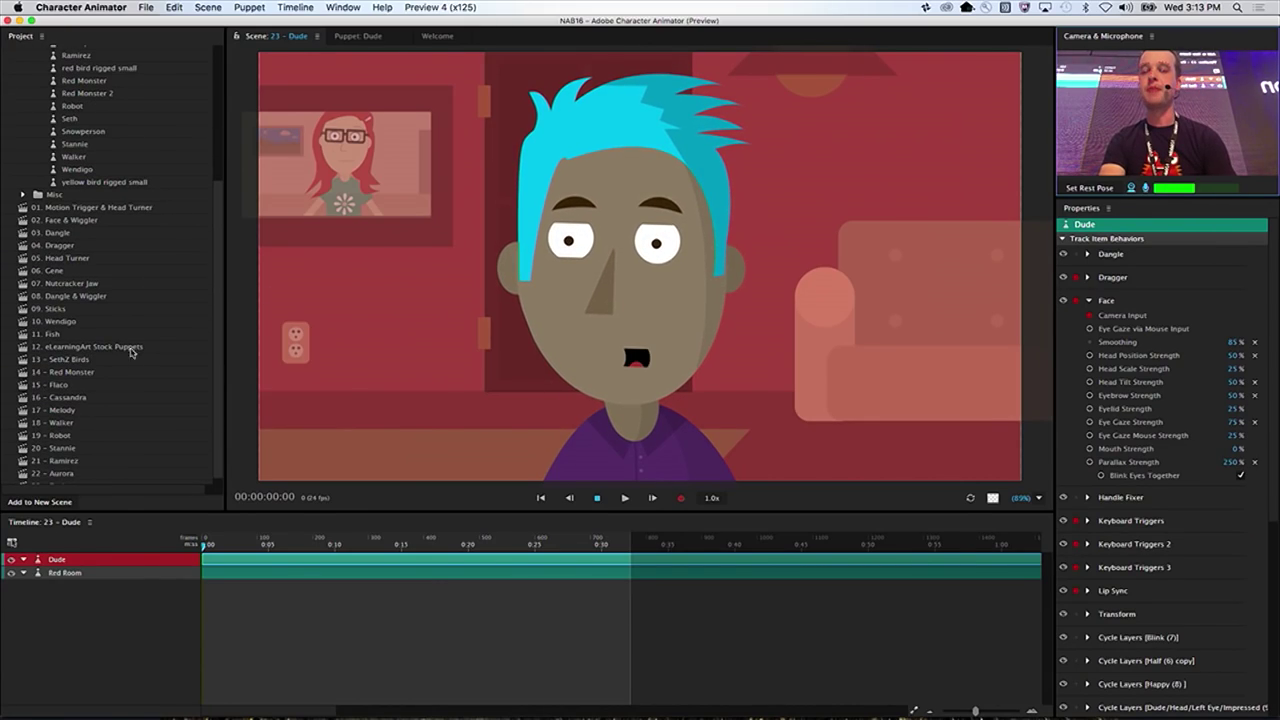
click(96, 374)
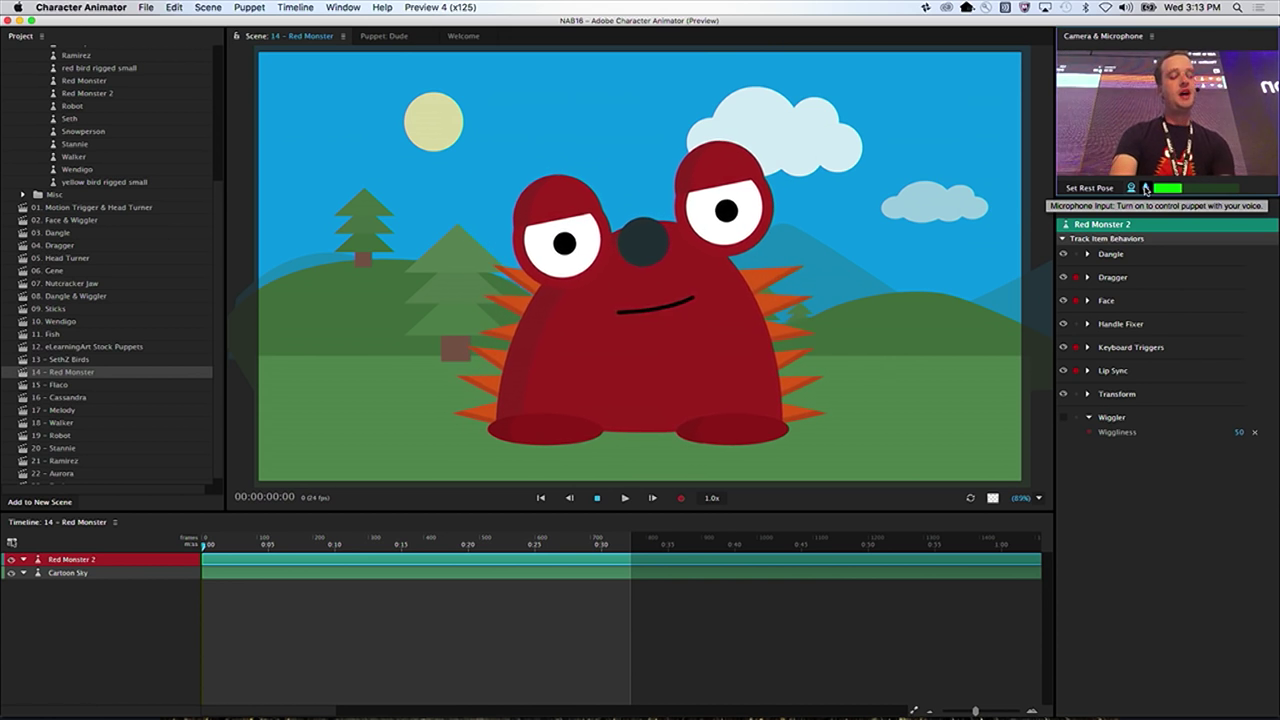
click(1146, 188)
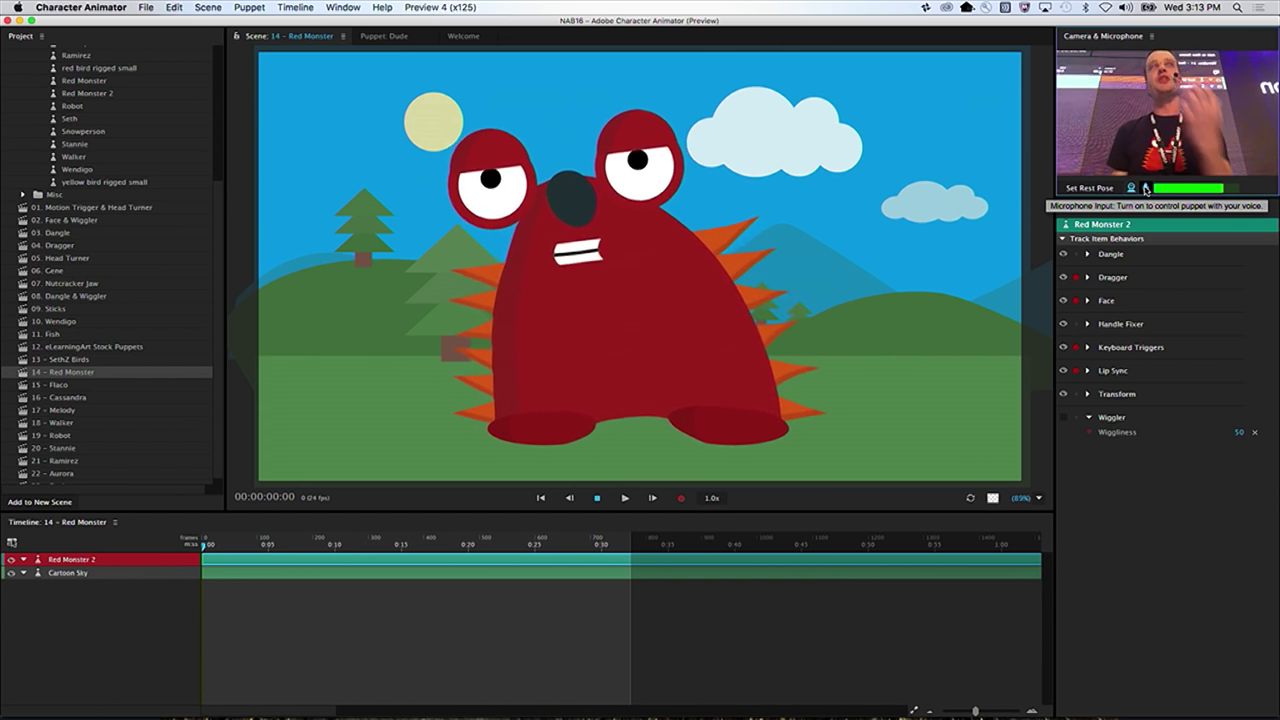
- In Red Monster 2's Face behavior, set Head Scale Strength to 10% and reset Head Position Strength to 100%
click(1088, 301)
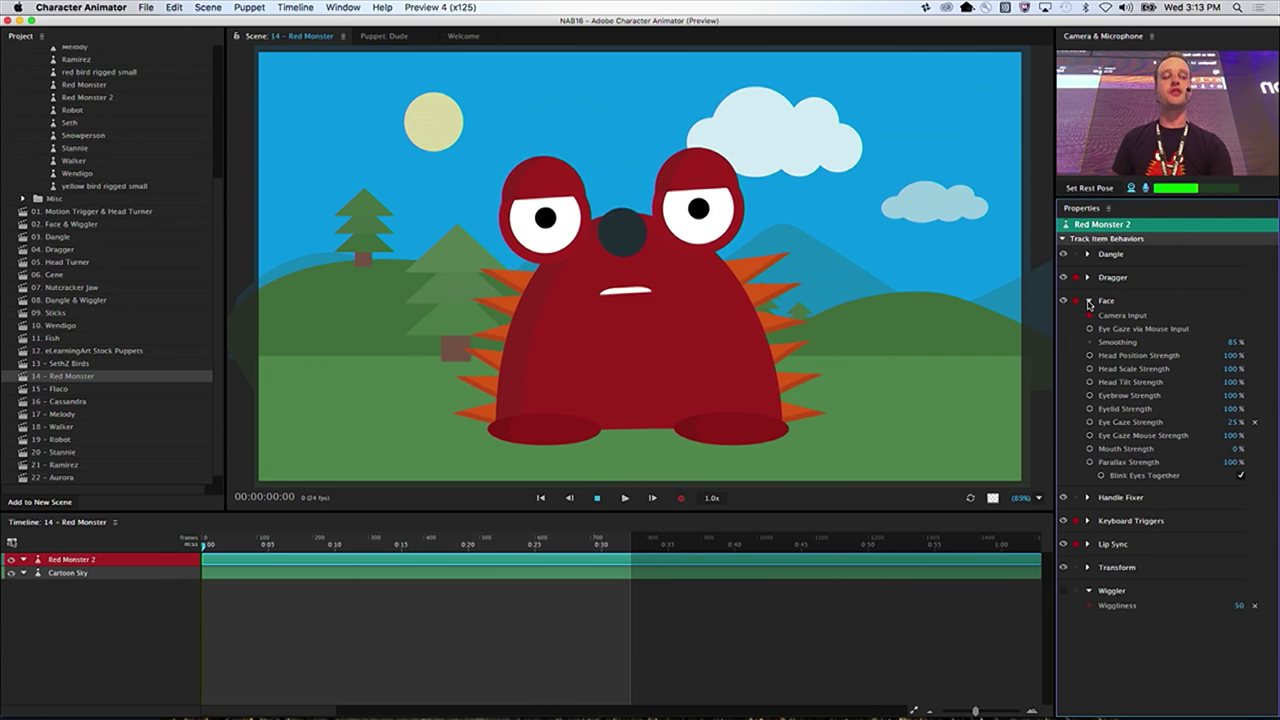
click(1233, 370)
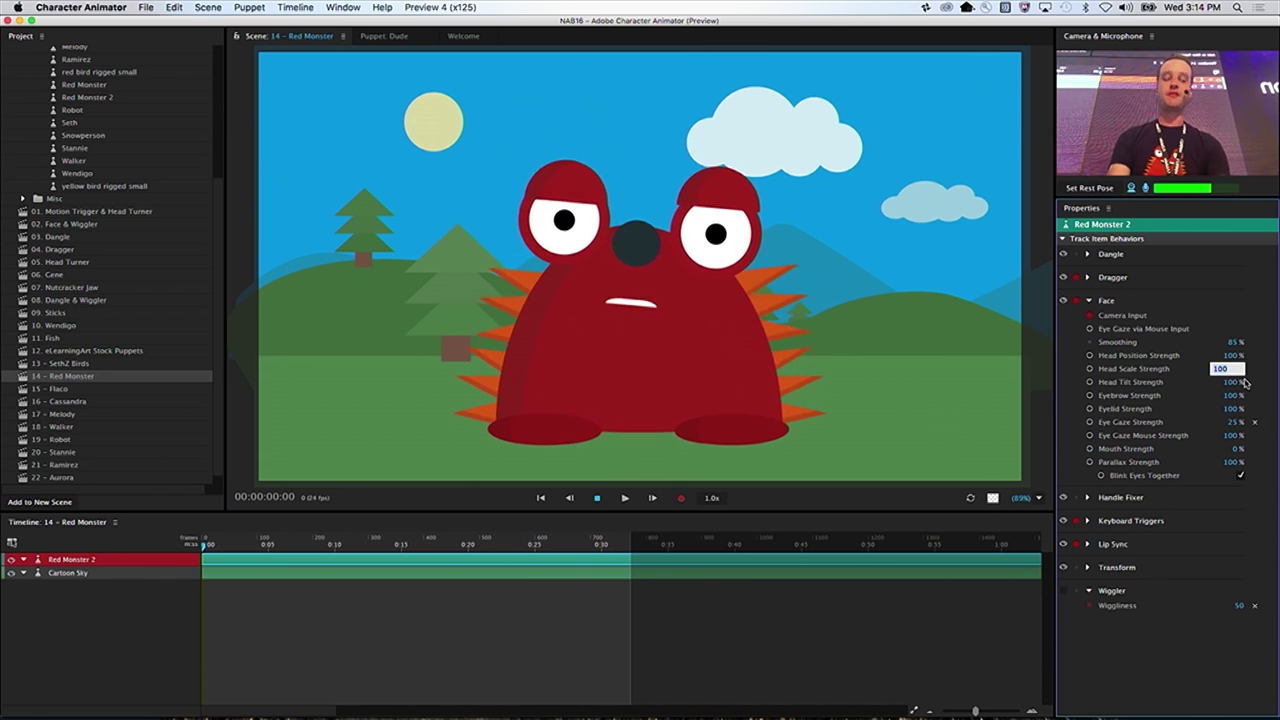
text(10)
key(Return)
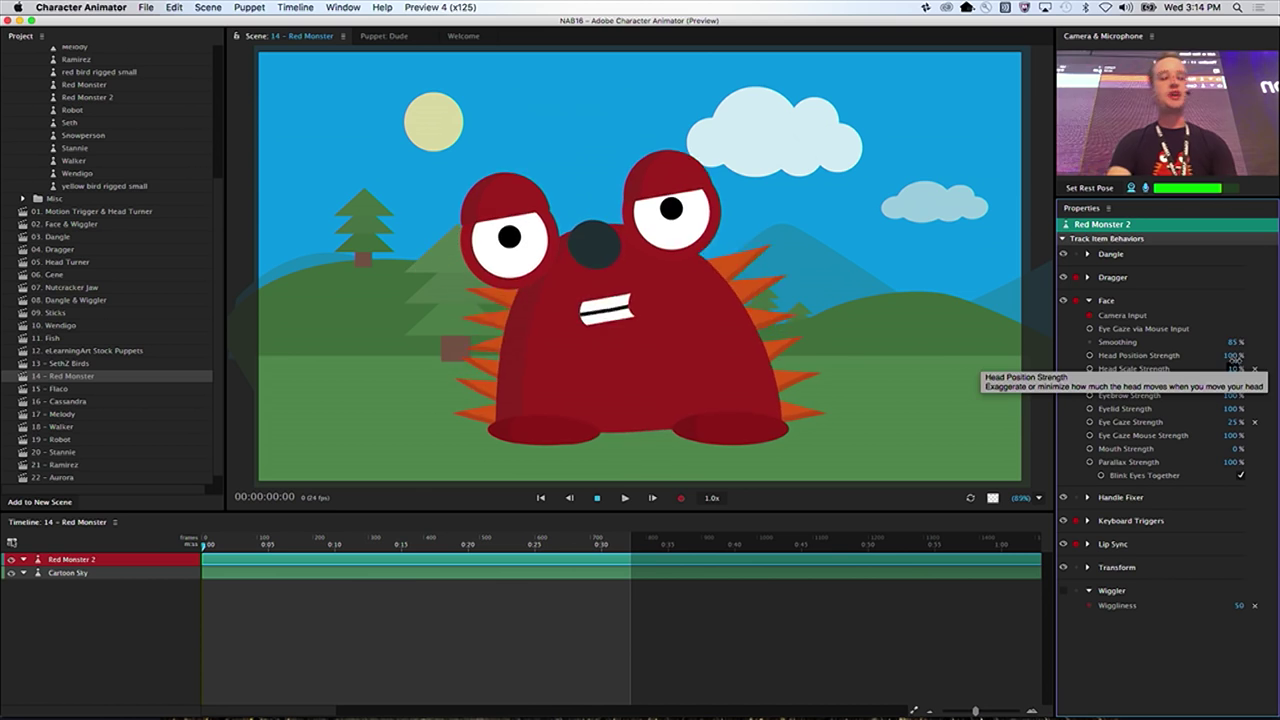
click(1234, 356)
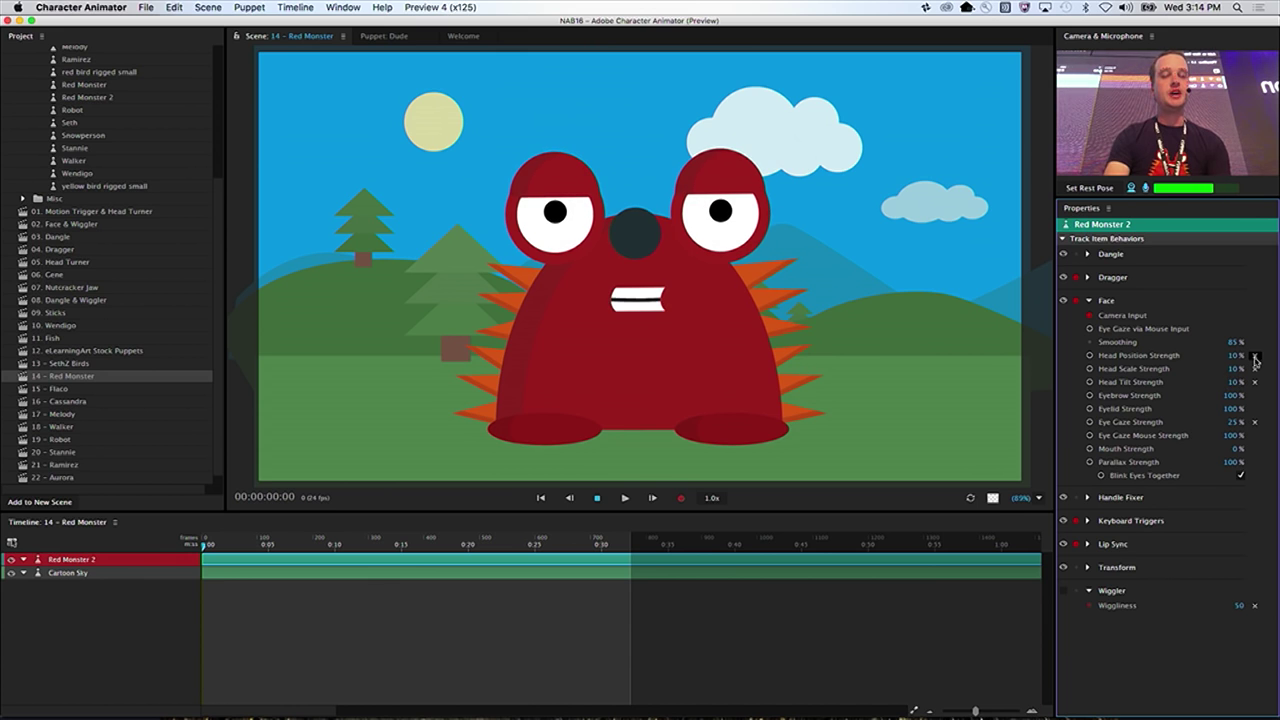
click(1255, 357)
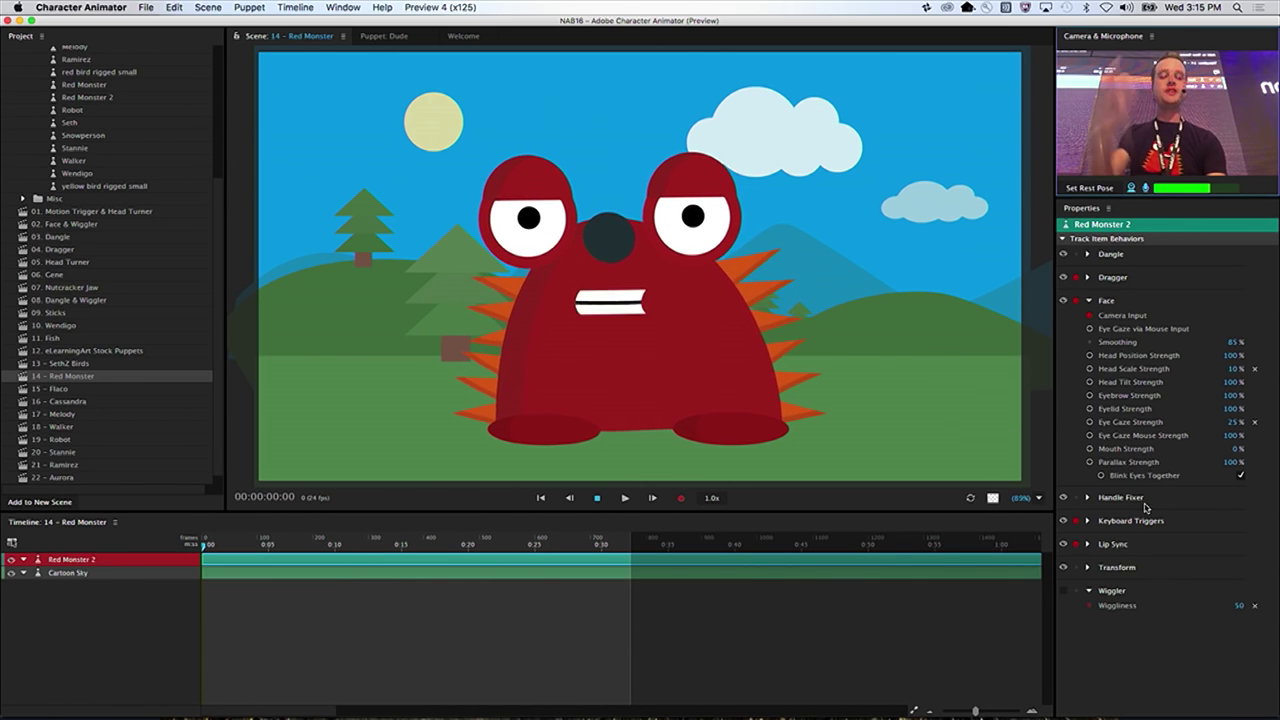
- Turn on the Wiggler behavior for Red Monster 2
click(1063, 591)
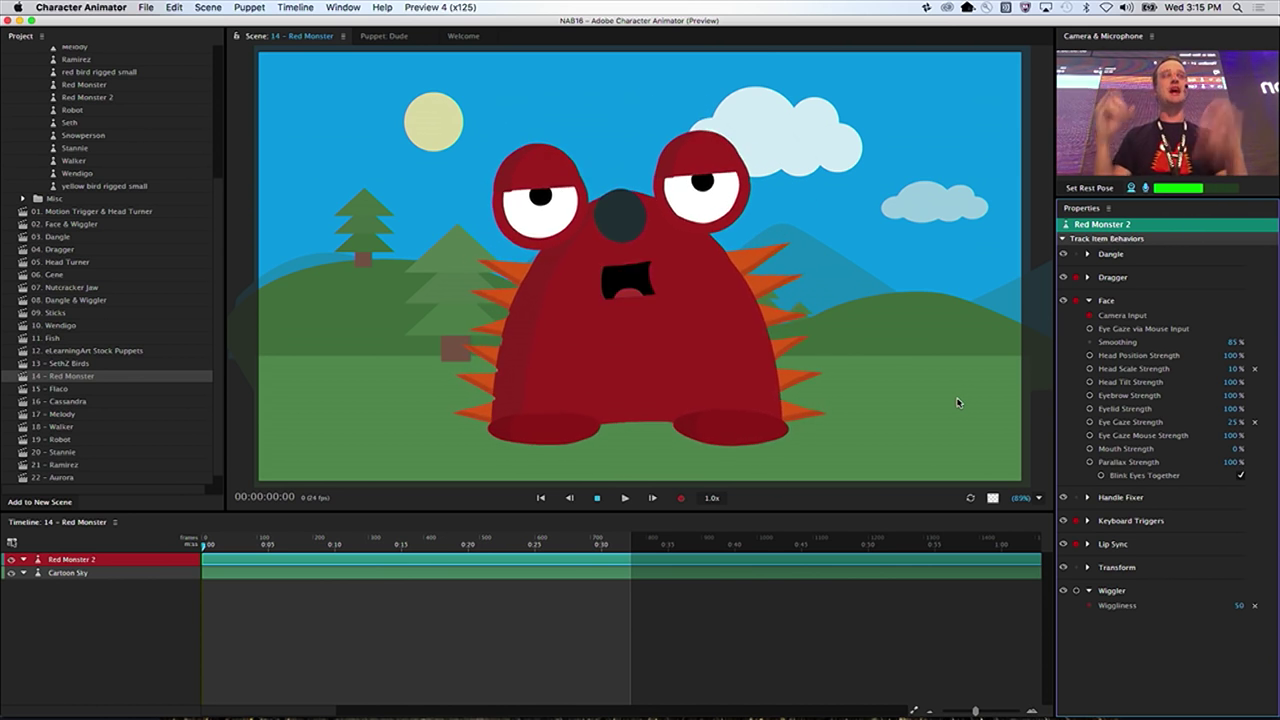
- Enable the Wiggler on the Cartoon Sky background, reselect Red Monster 2, and open 01. Motion Trigger & Head Turner
click(118, 577)
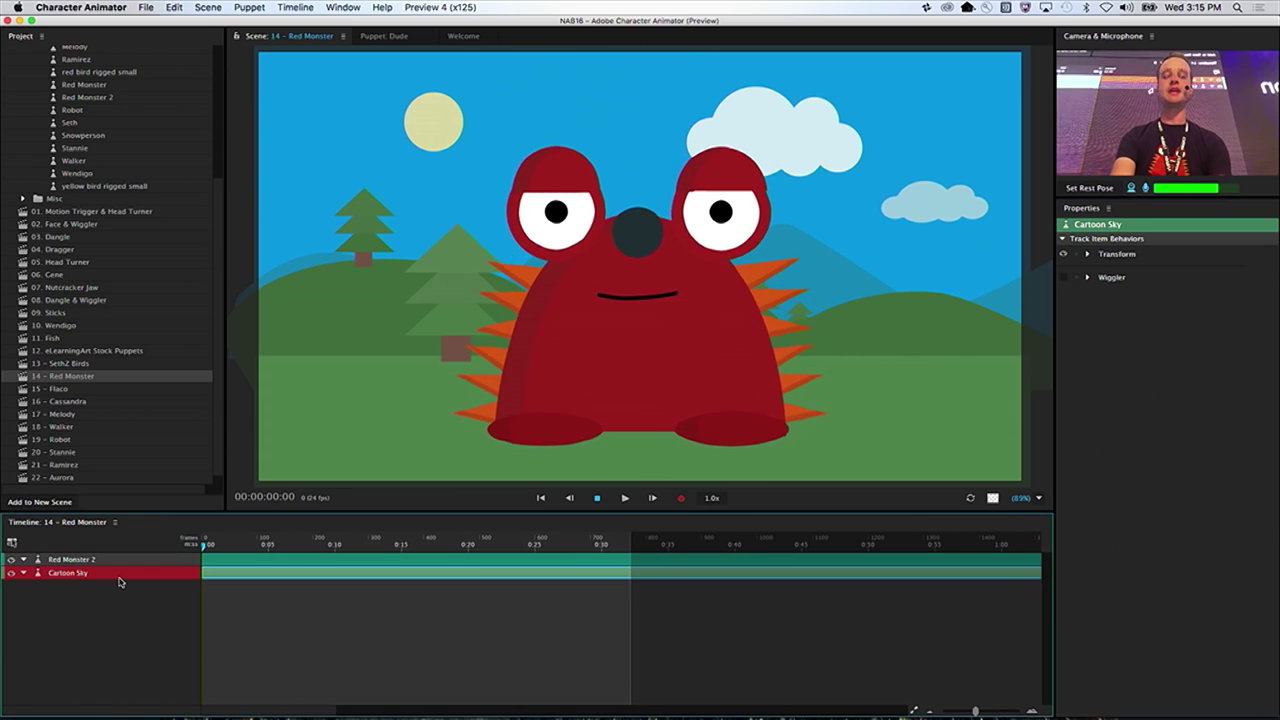
click(1062, 279)
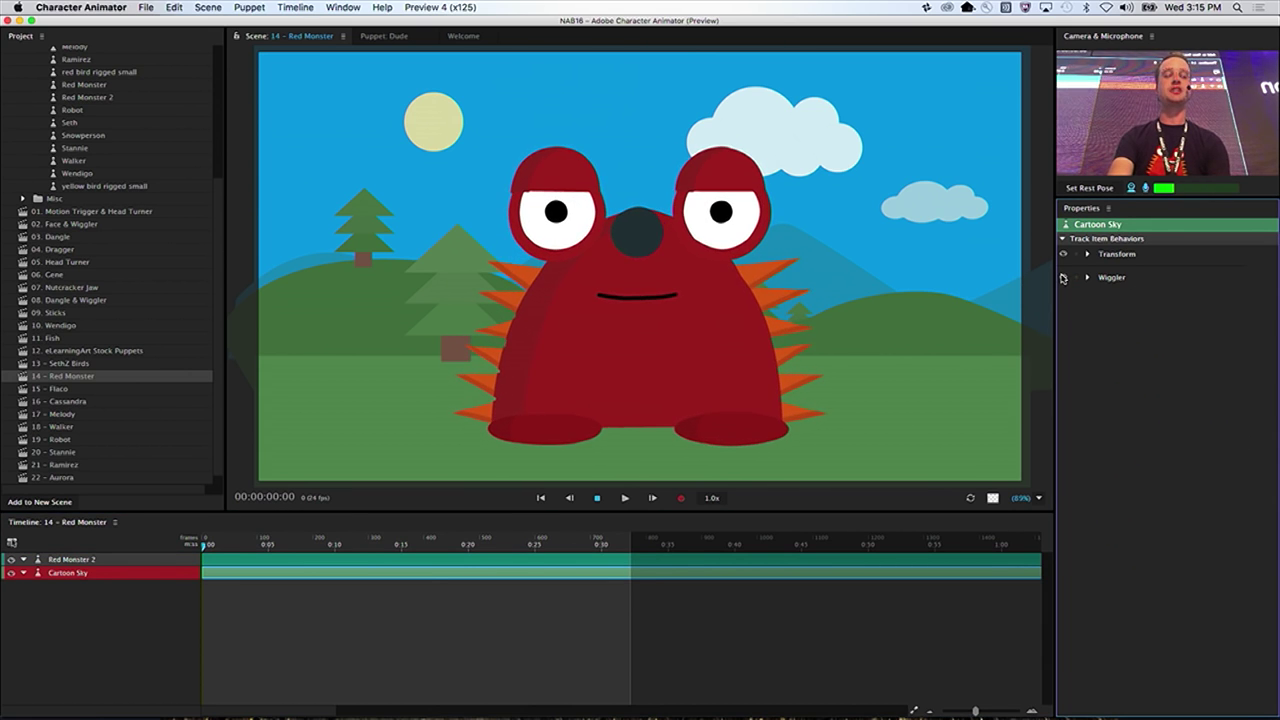
click(97, 549)
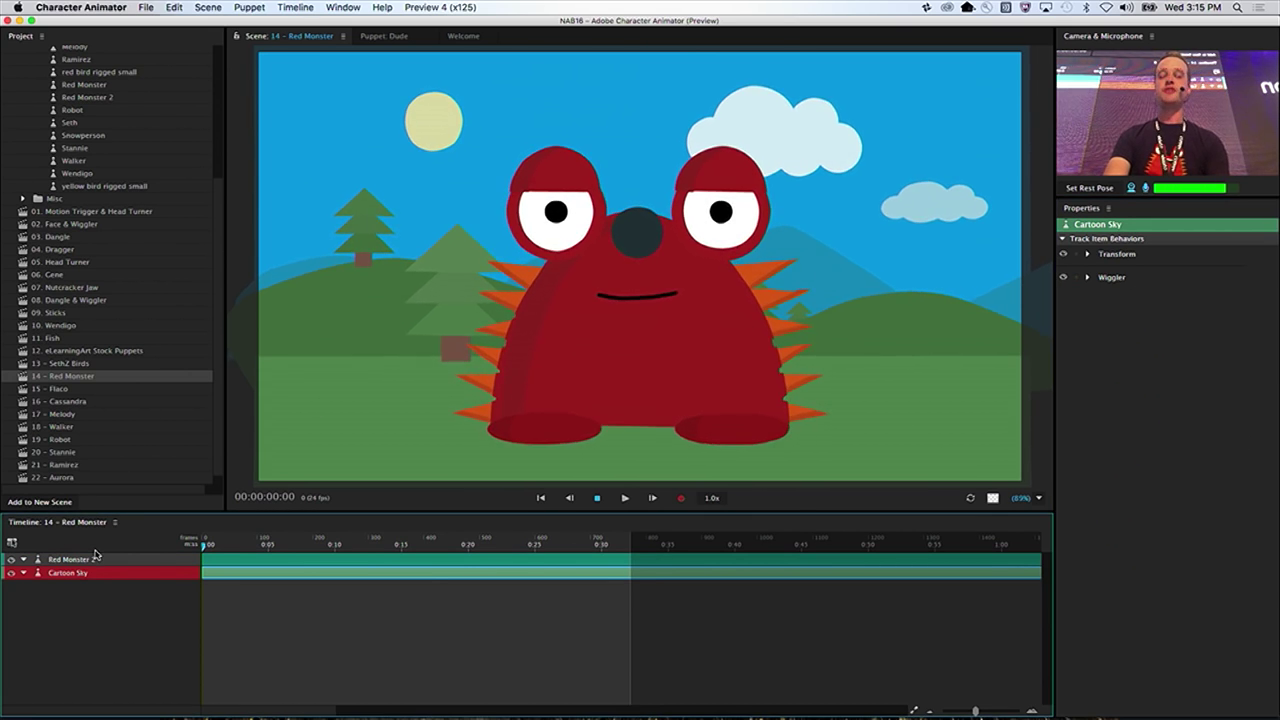
click(93, 562)
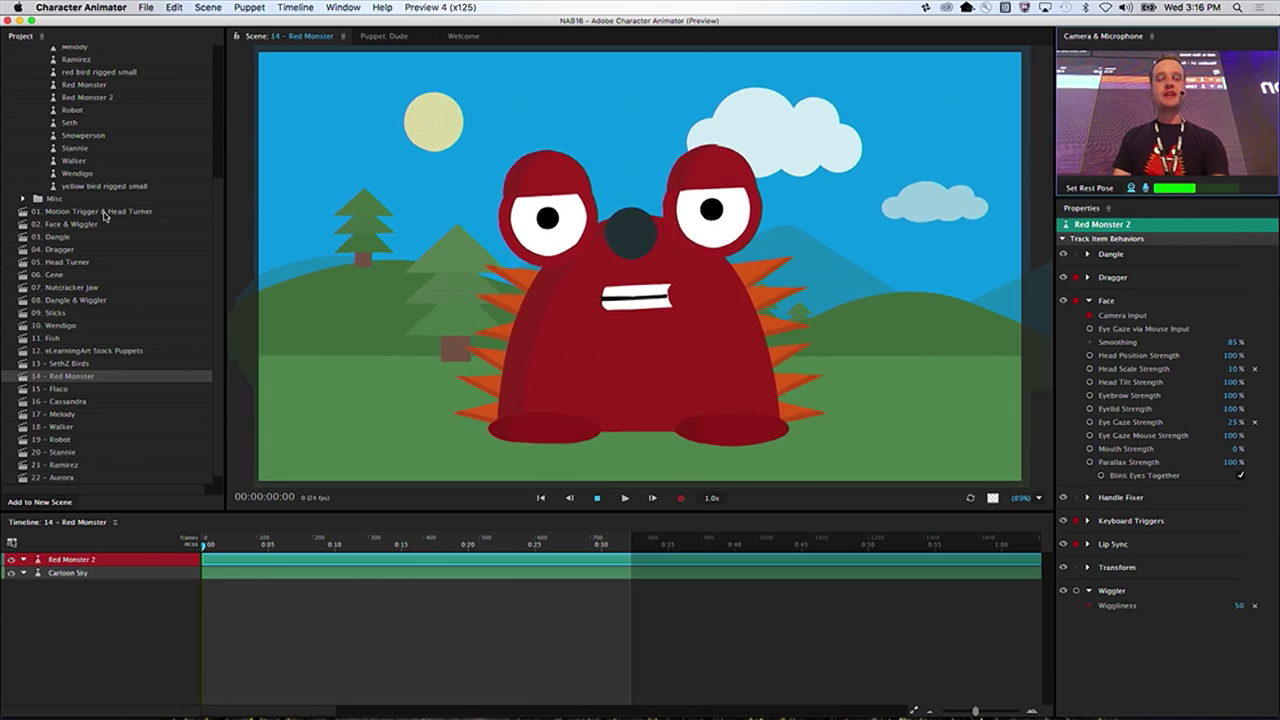
click(104, 212)
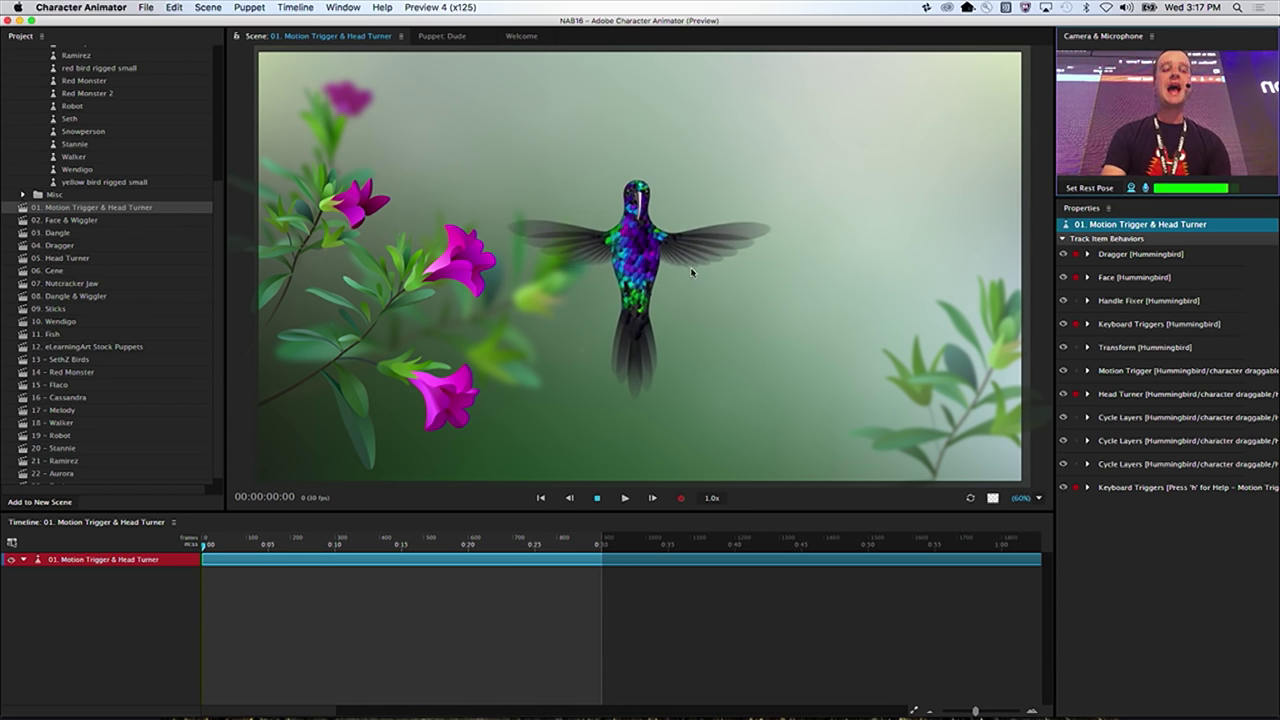
- Drag the hummingbird up and to the right to trigger its motion
drag(691, 271, 789, 314)
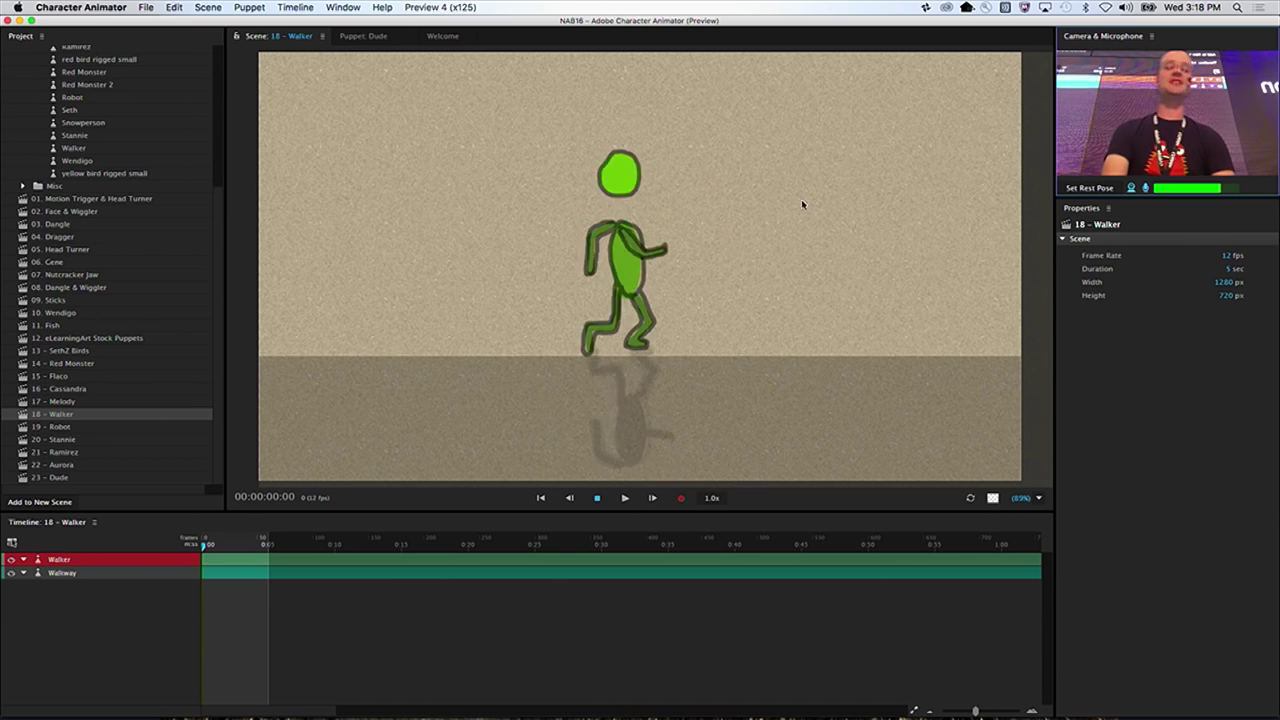
- Make the green Walker stride rightward, then select 13 – SethZ Birds to view its 24 fps, 1920×1080 settings
drag(697, 268, 668, 285)
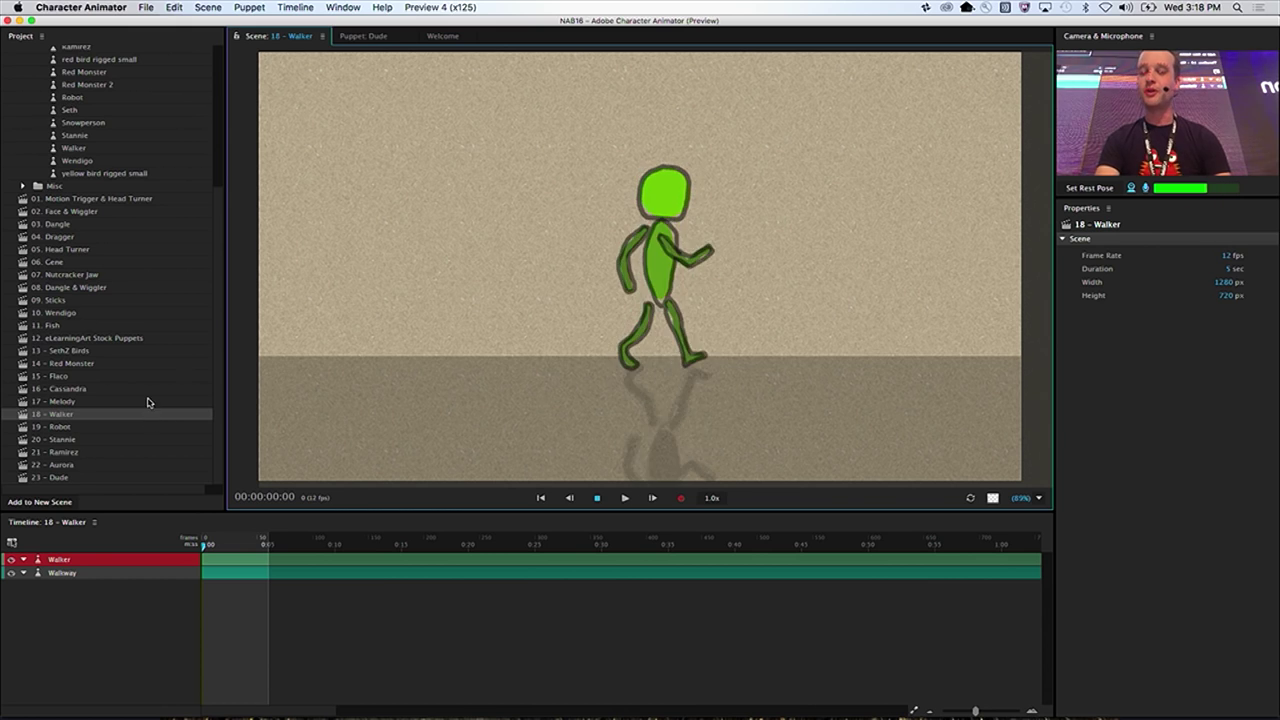
click(125, 350)
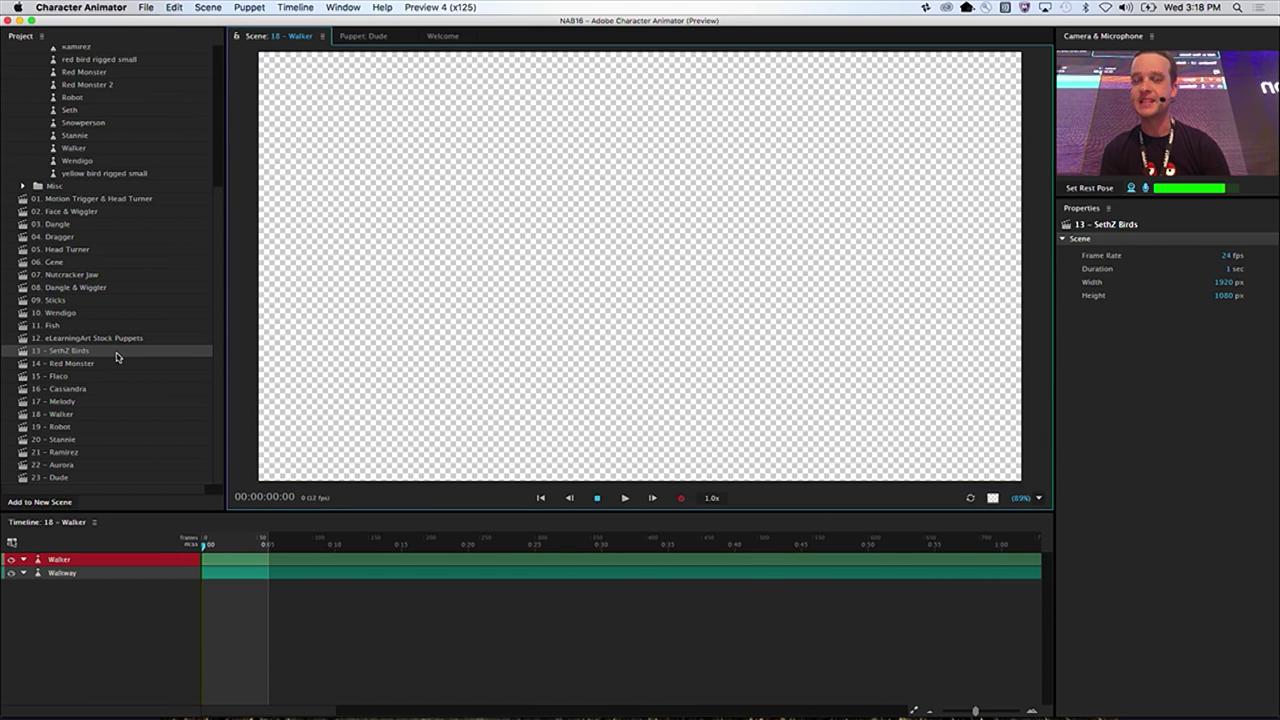
- Open 13 – SethZ Birds and drag the red bird, then the yellow bird, to fly around the branch
double_click(117, 354)
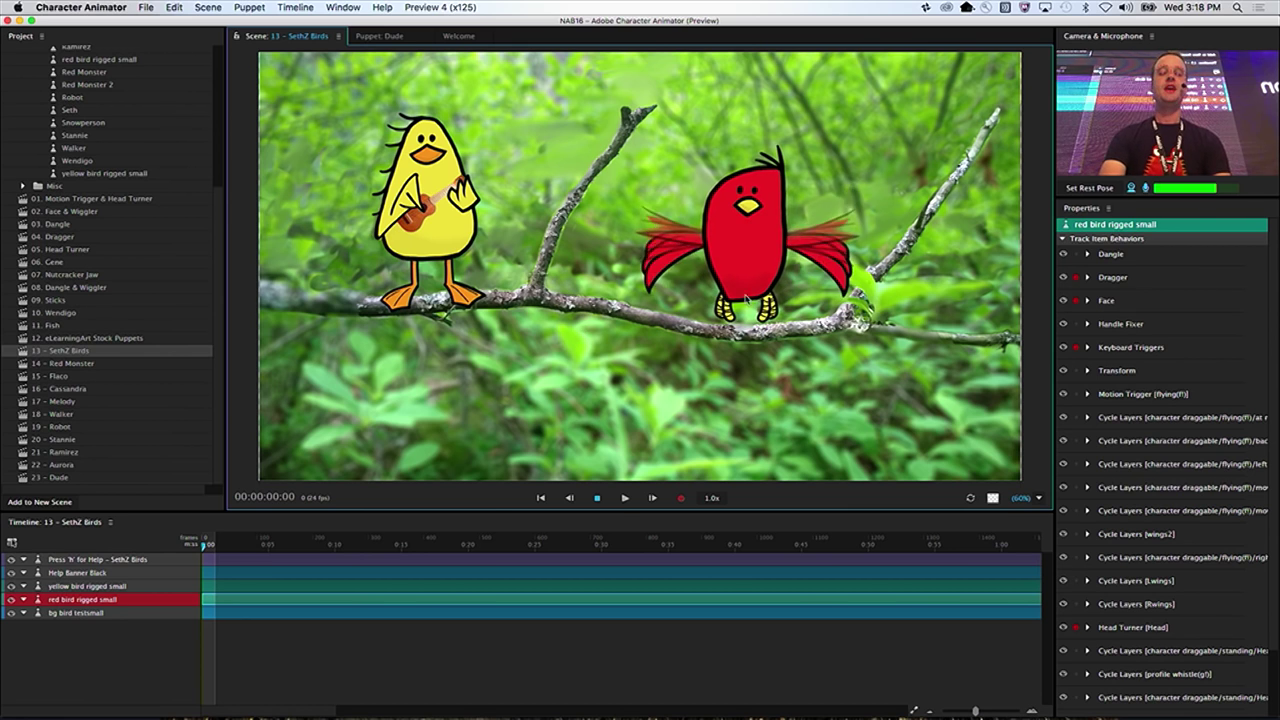
drag(585, 350, 748, 281)
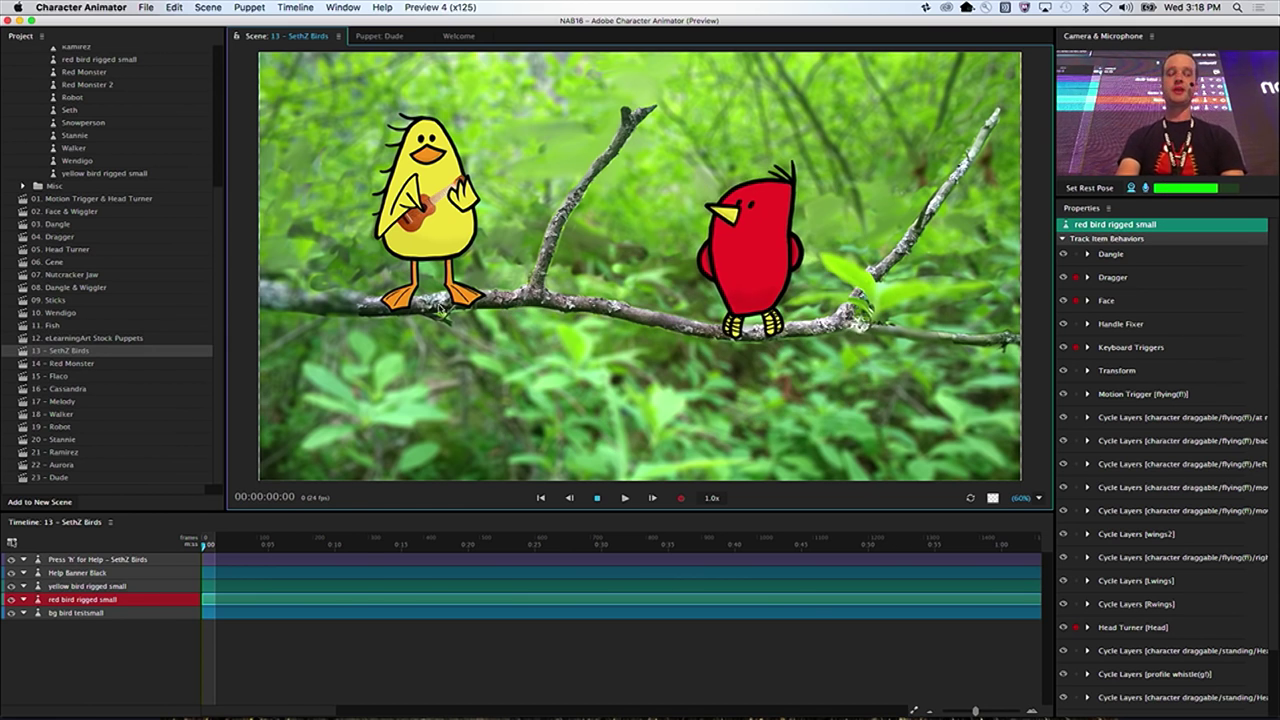
click(143, 588)
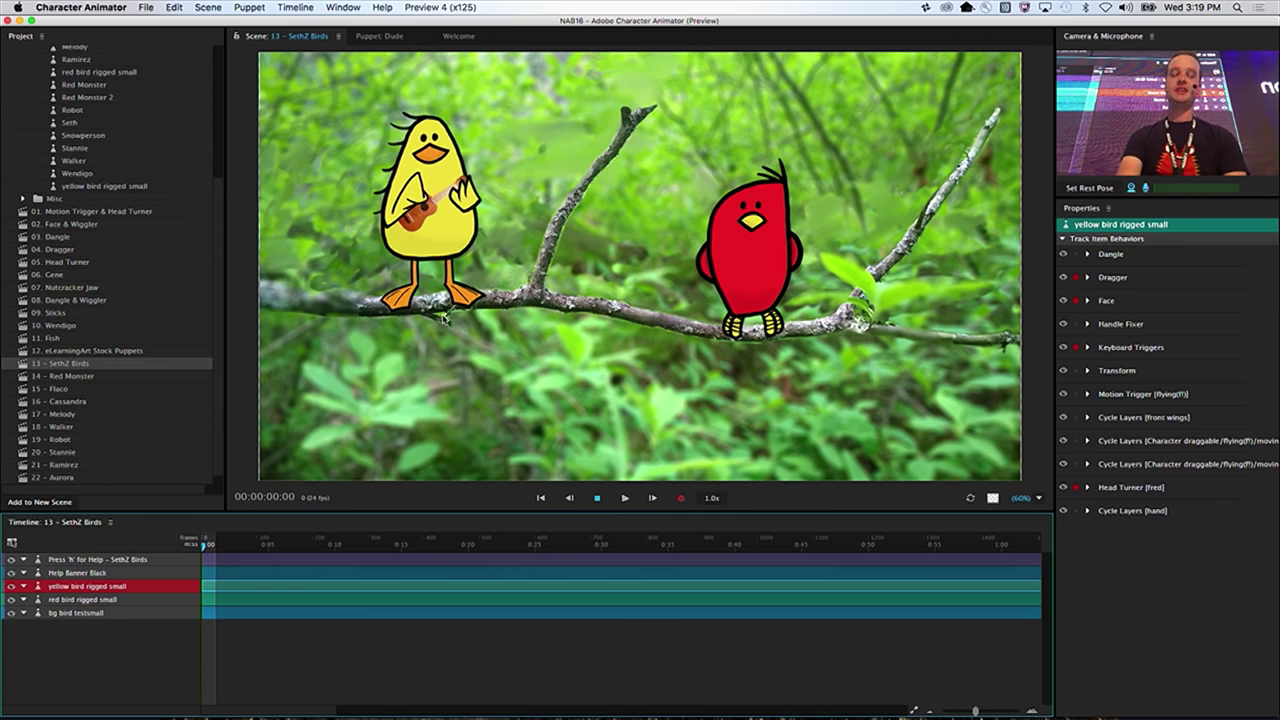
drag(443, 317, 466, 232)
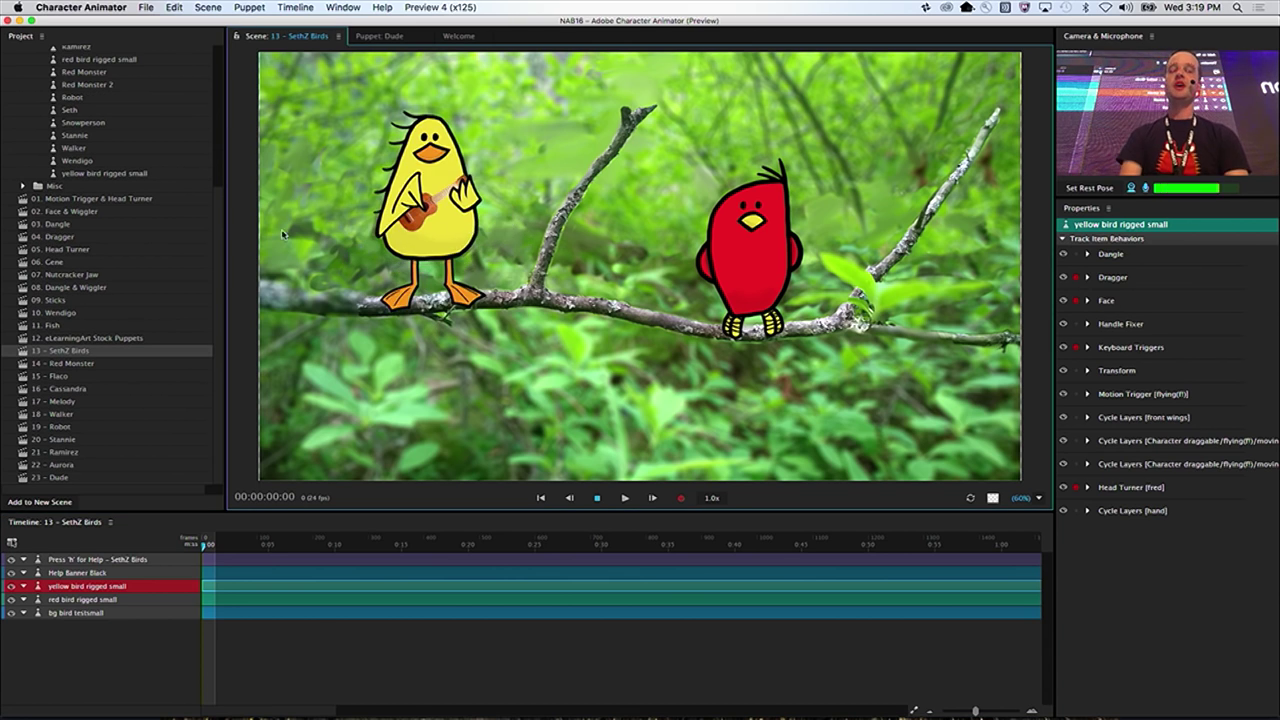
drag(217, 251, 225, 103)
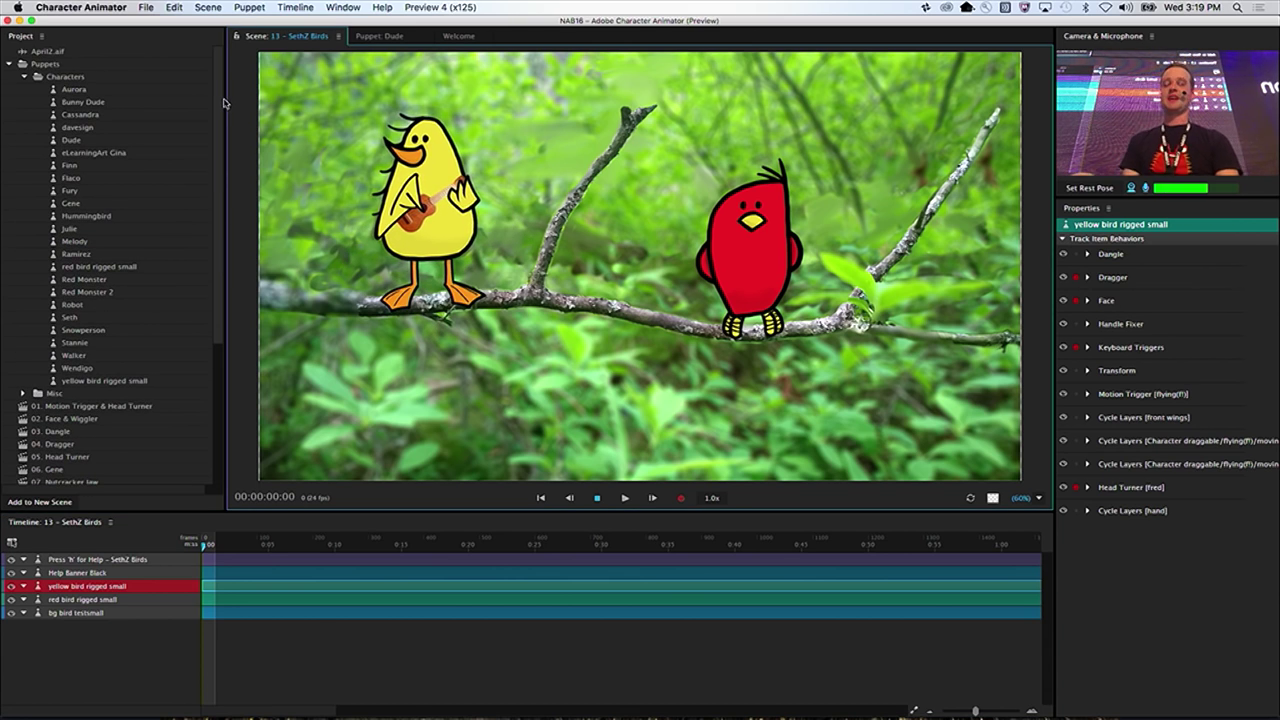
click(100, 216)
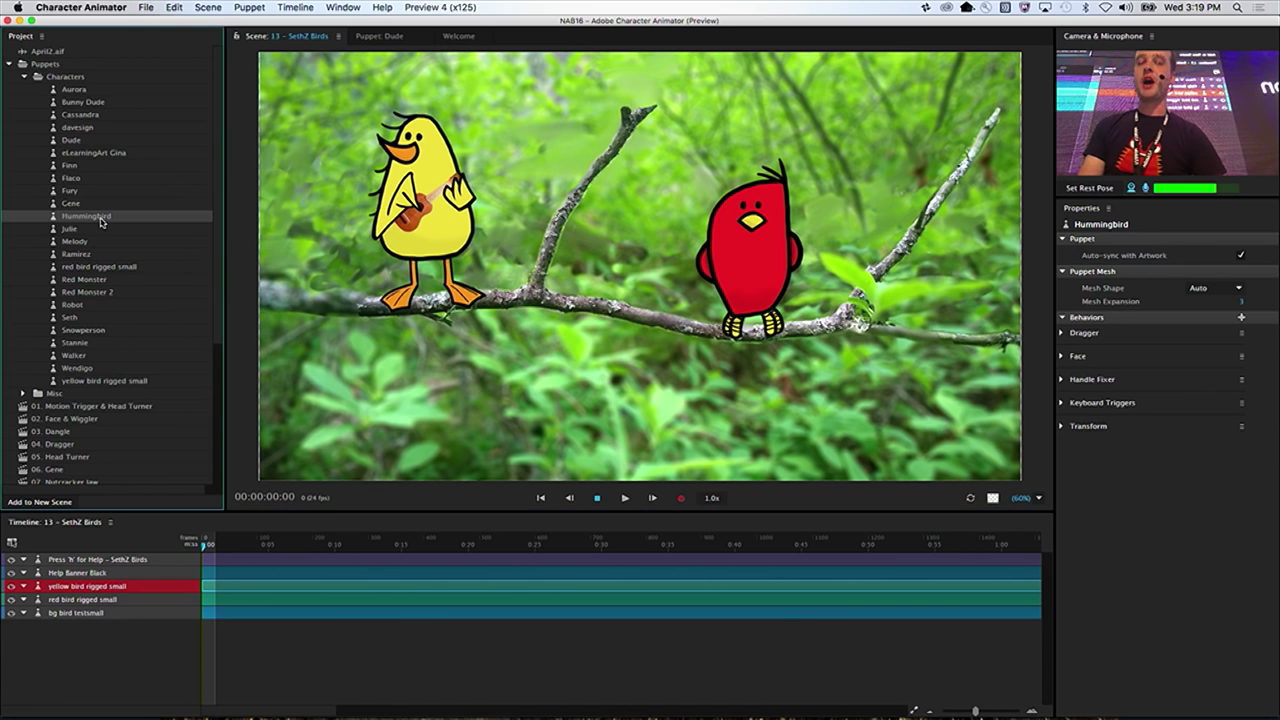
- Open the Hummingbird puppet, collapse and select its Head group, and hide the Head's tag settings
double_click(100, 218)
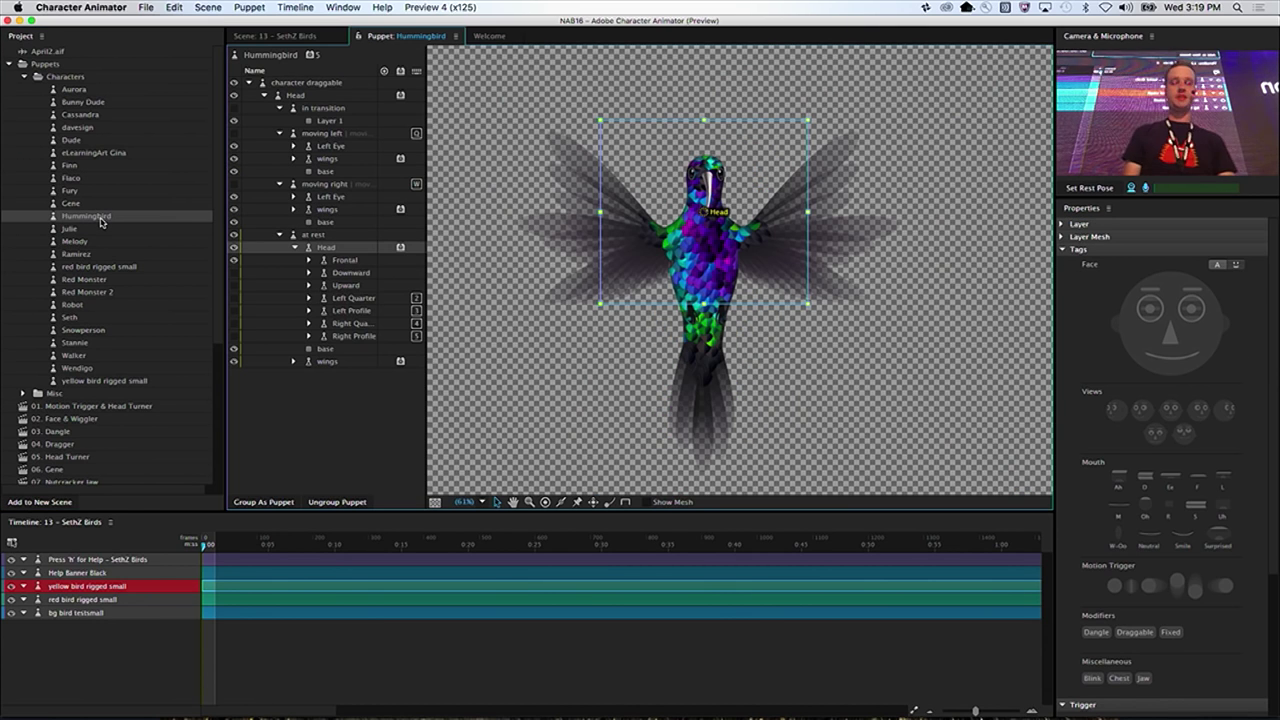
click(265, 96)
click(300, 96)
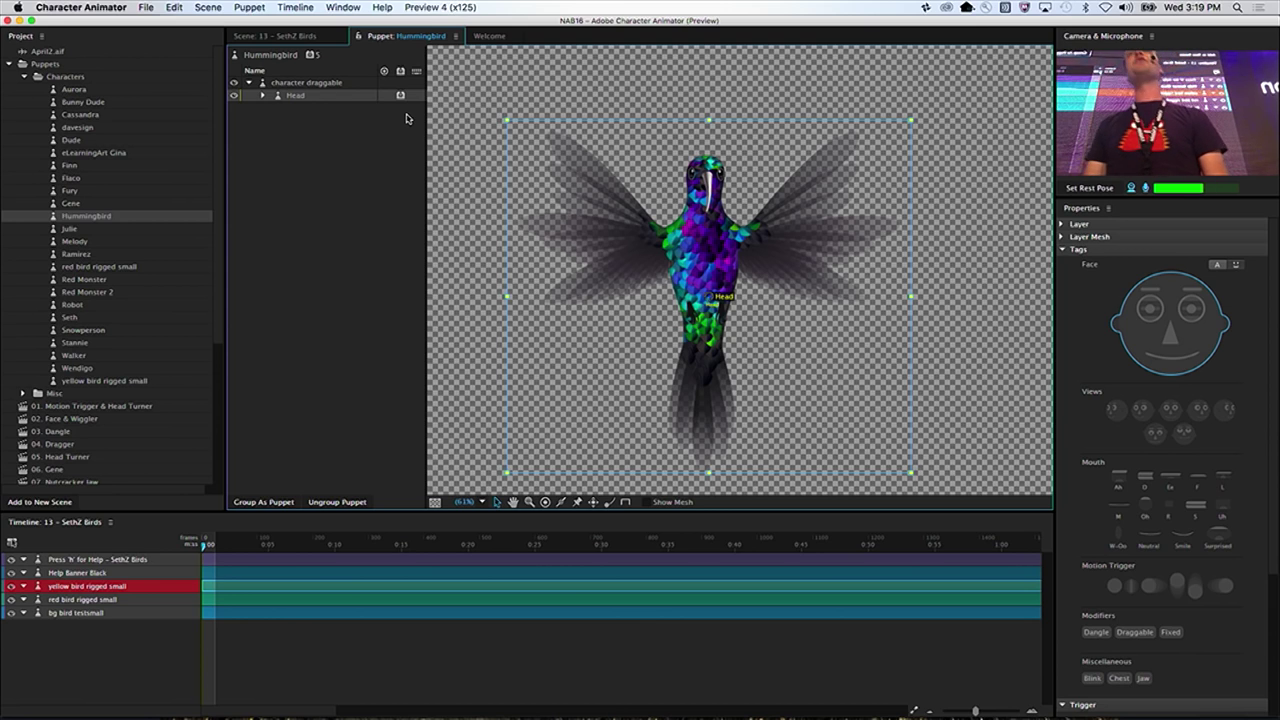
click(1062, 249)
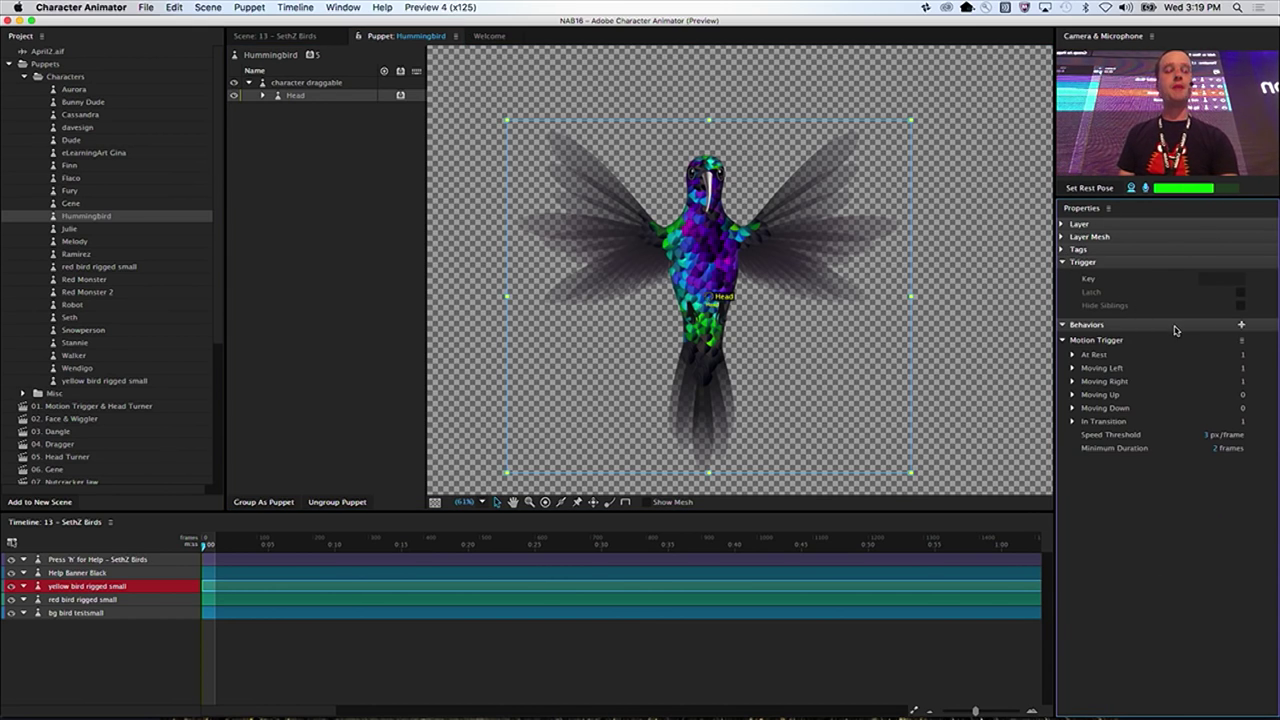
- Browse addable behaviors without adding one, then expand Head and collapse its in transition, moving left/right, at rest groups
click(1241, 325)
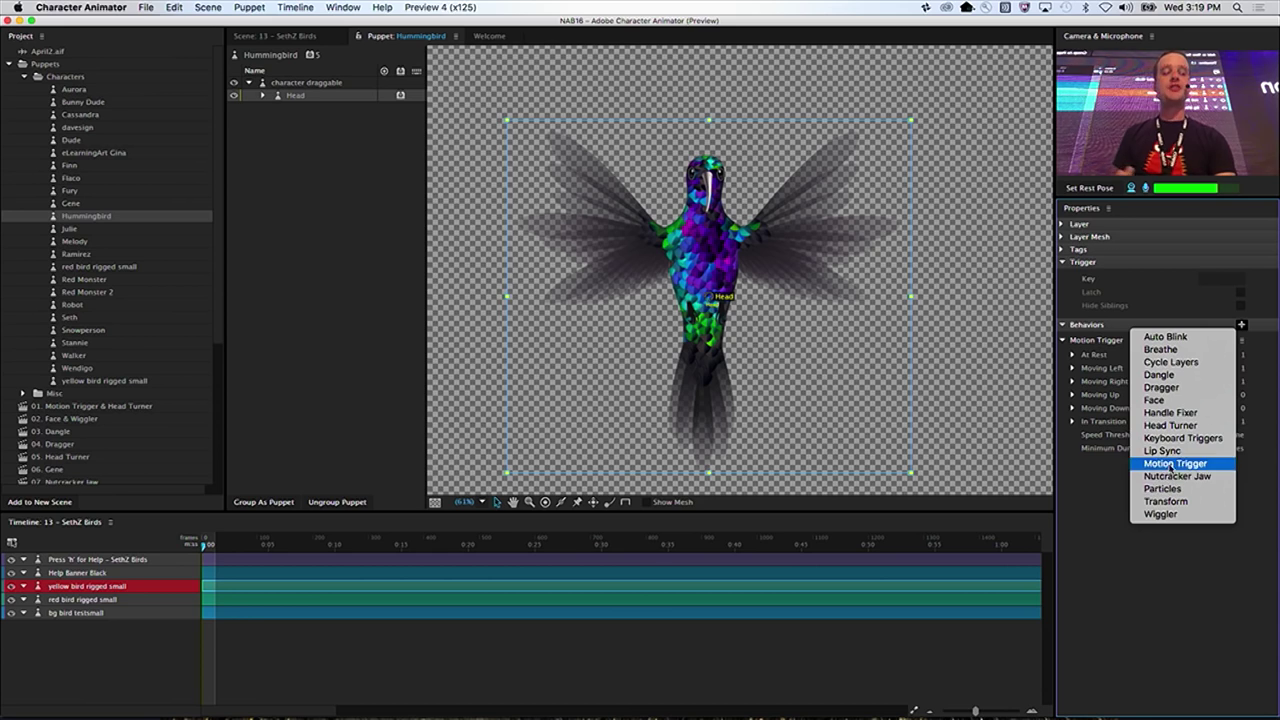
click(1102, 516)
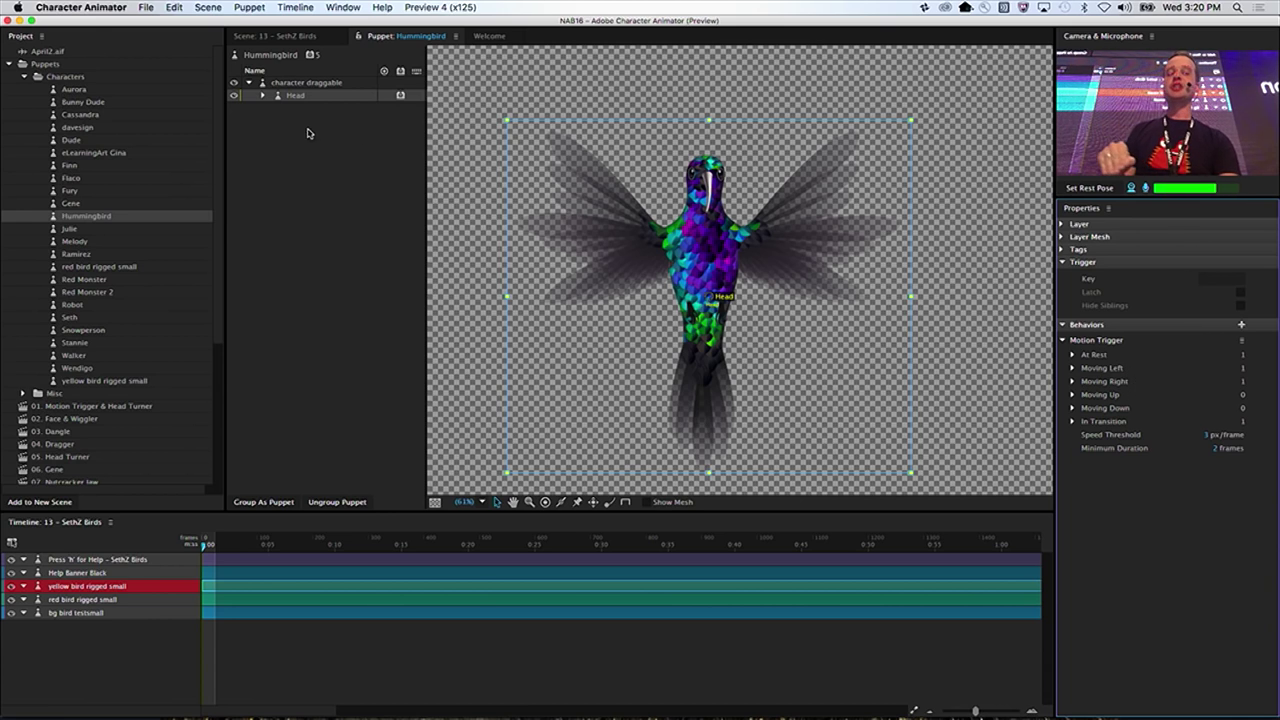
click(265, 96)
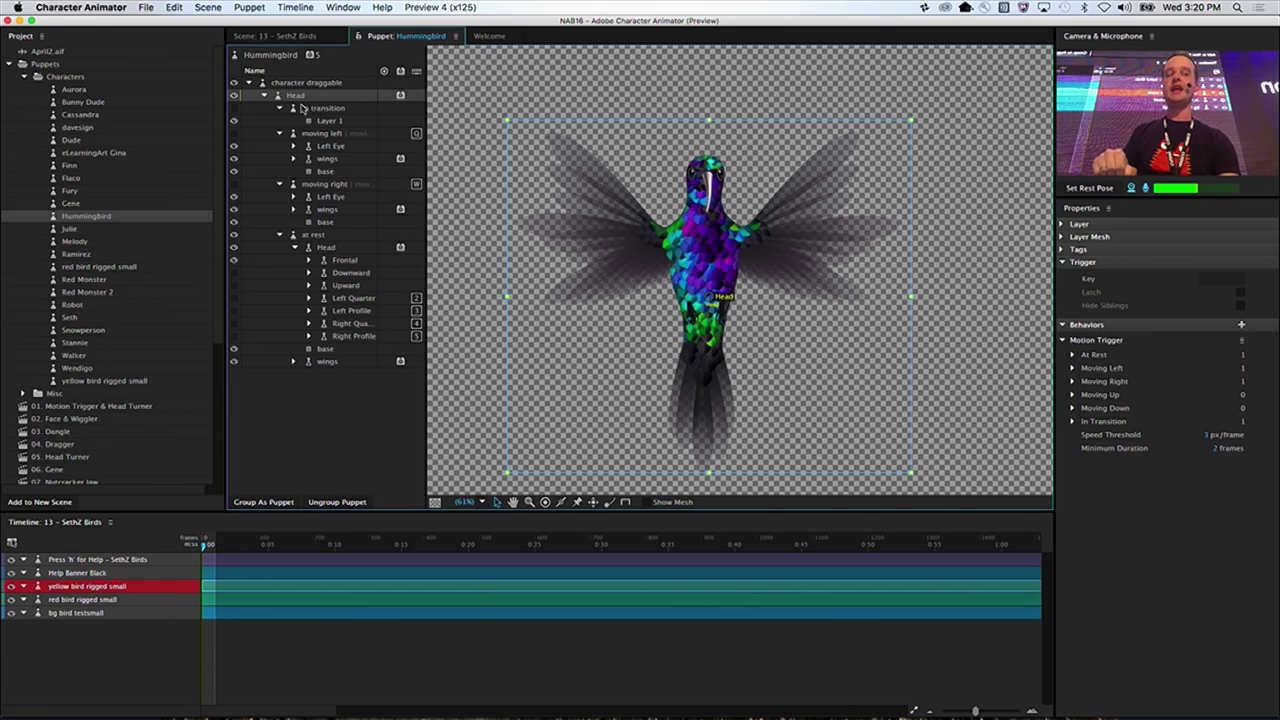
click(302, 107)
click(279, 108)
click(279, 121)
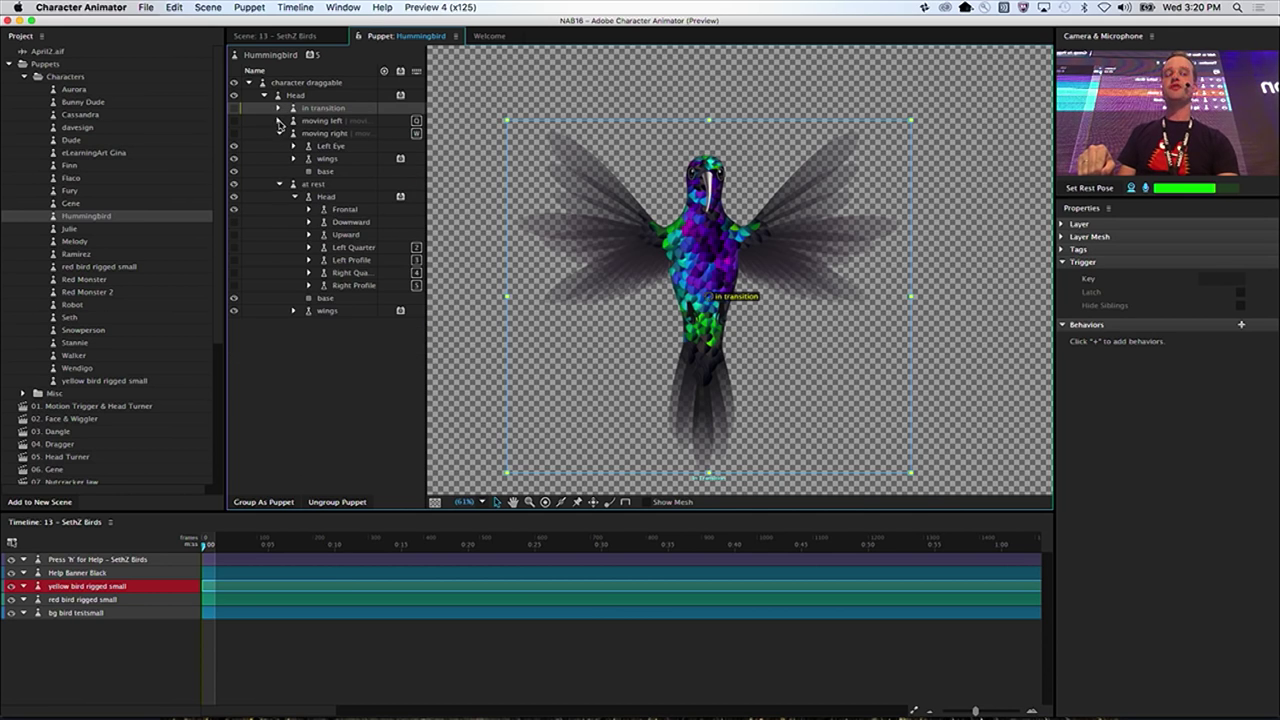
click(280, 133)
click(280, 146)
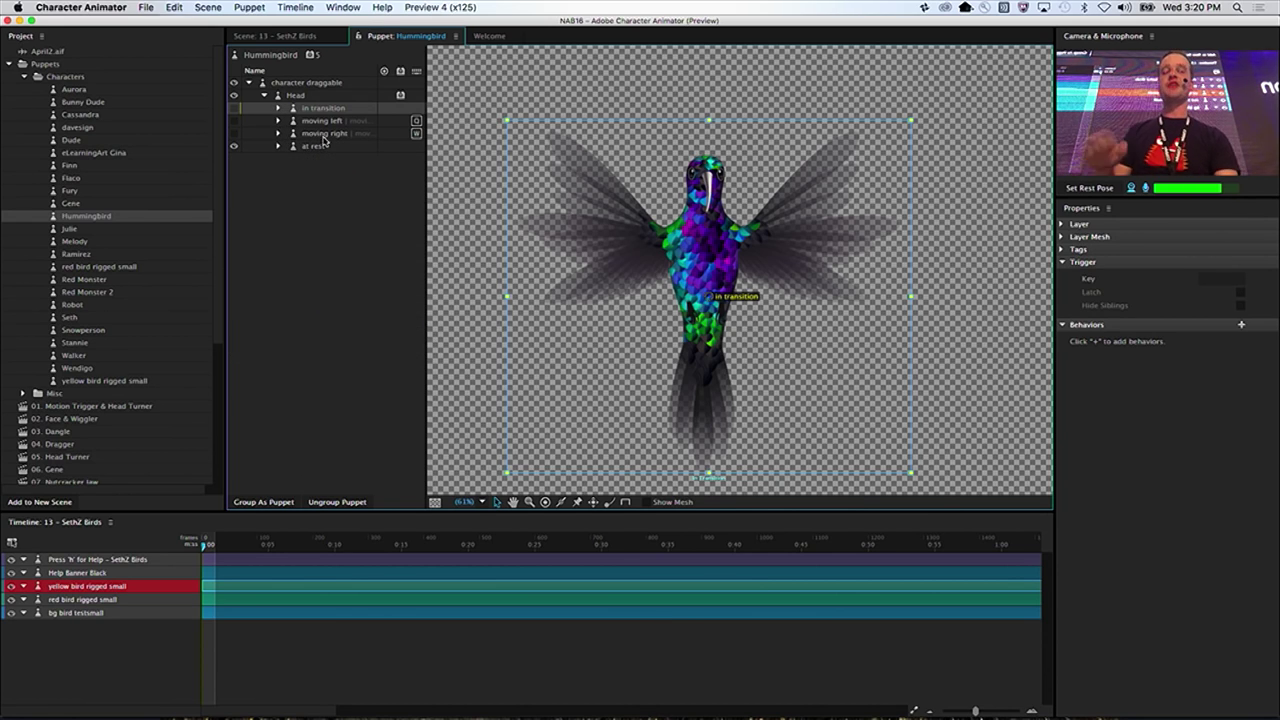
- Select the moving left group to check its Q trigger and tags, then expand it
click(339, 118)
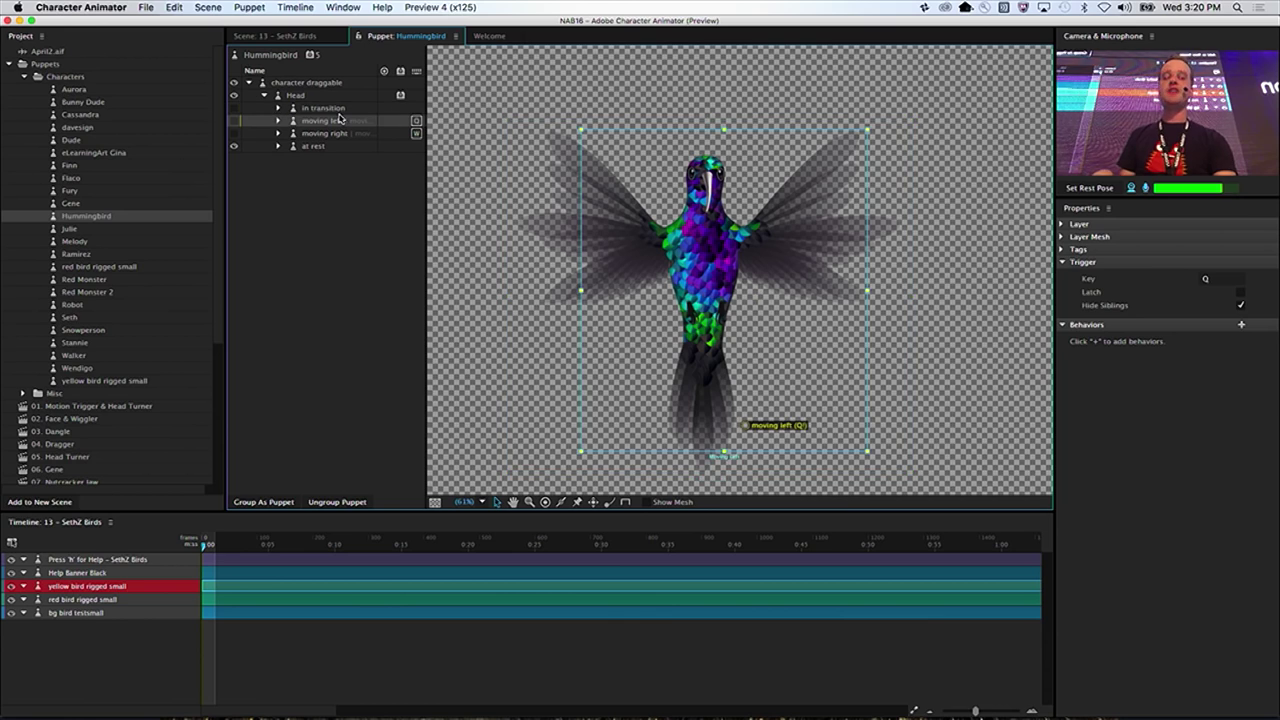
click(1061, 250)
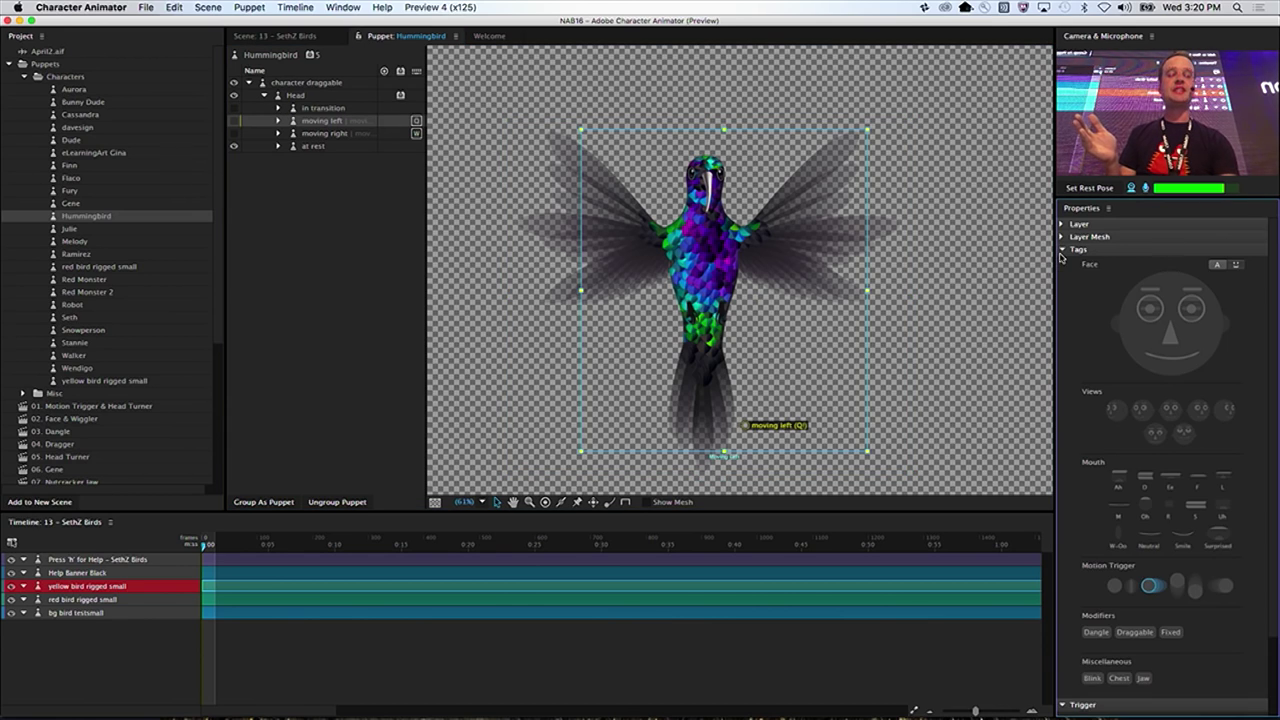
scroll(1136, 414, down, 3)
scroll(1155, 495, up, 3)
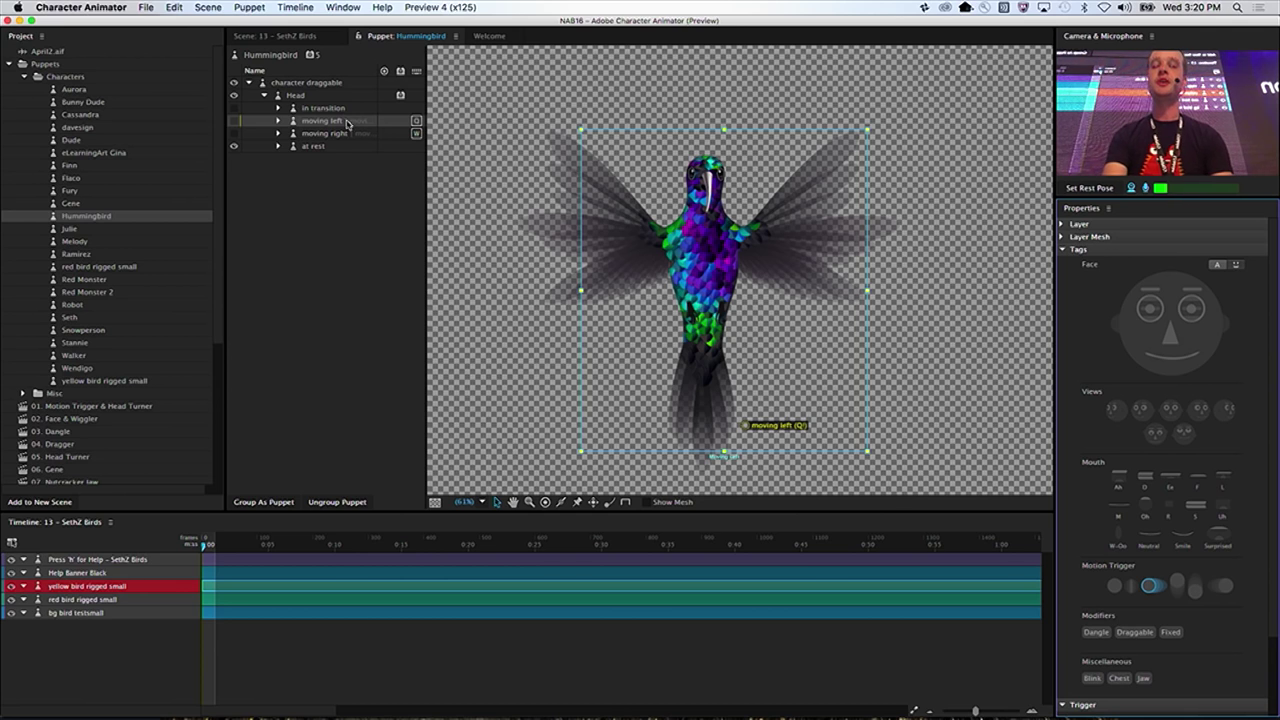
click(279, 121)
- Select the wings layer under moving left to show its Cycle Layers behavior, then open Flaco
click(322, 153)
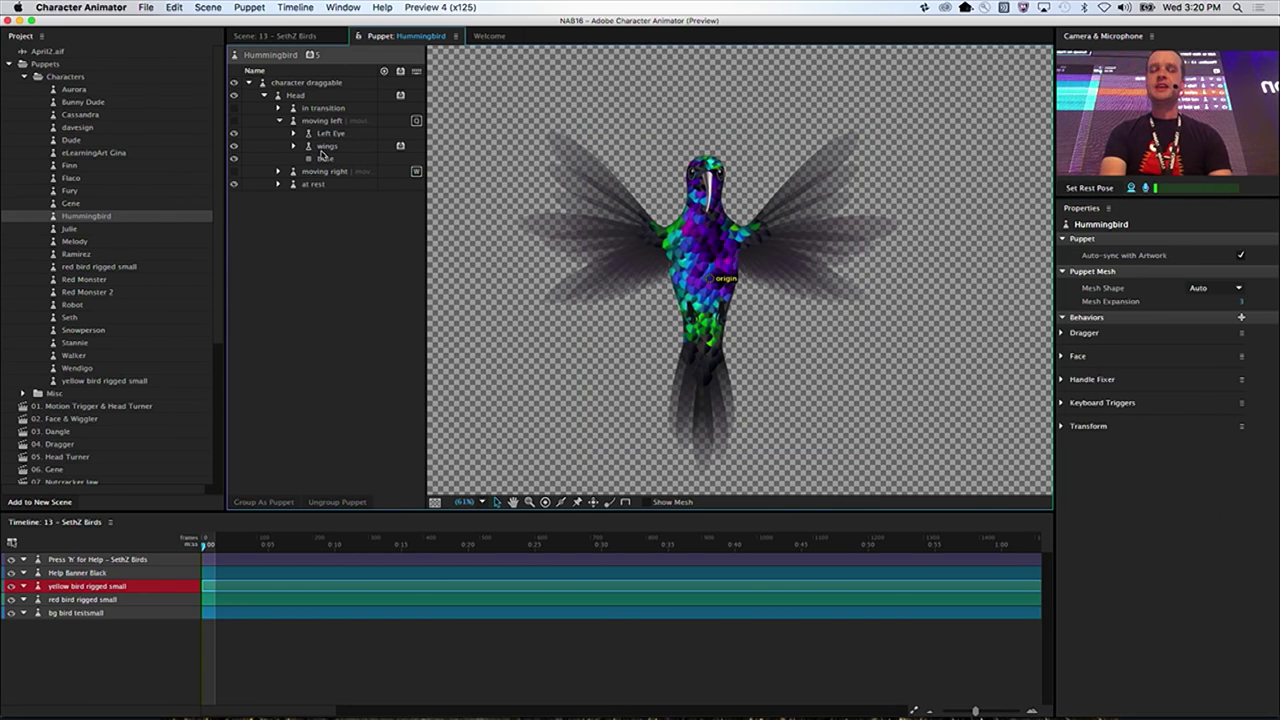
click(340, 148)
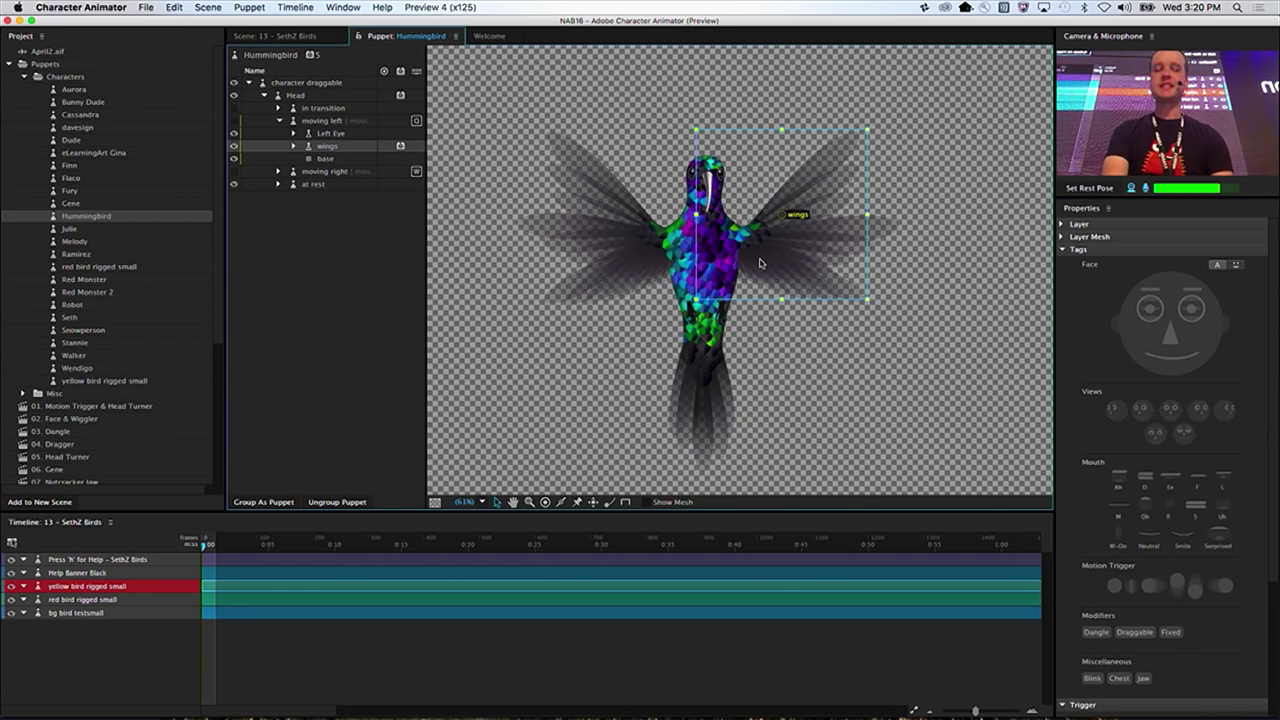
click(1064, 252)
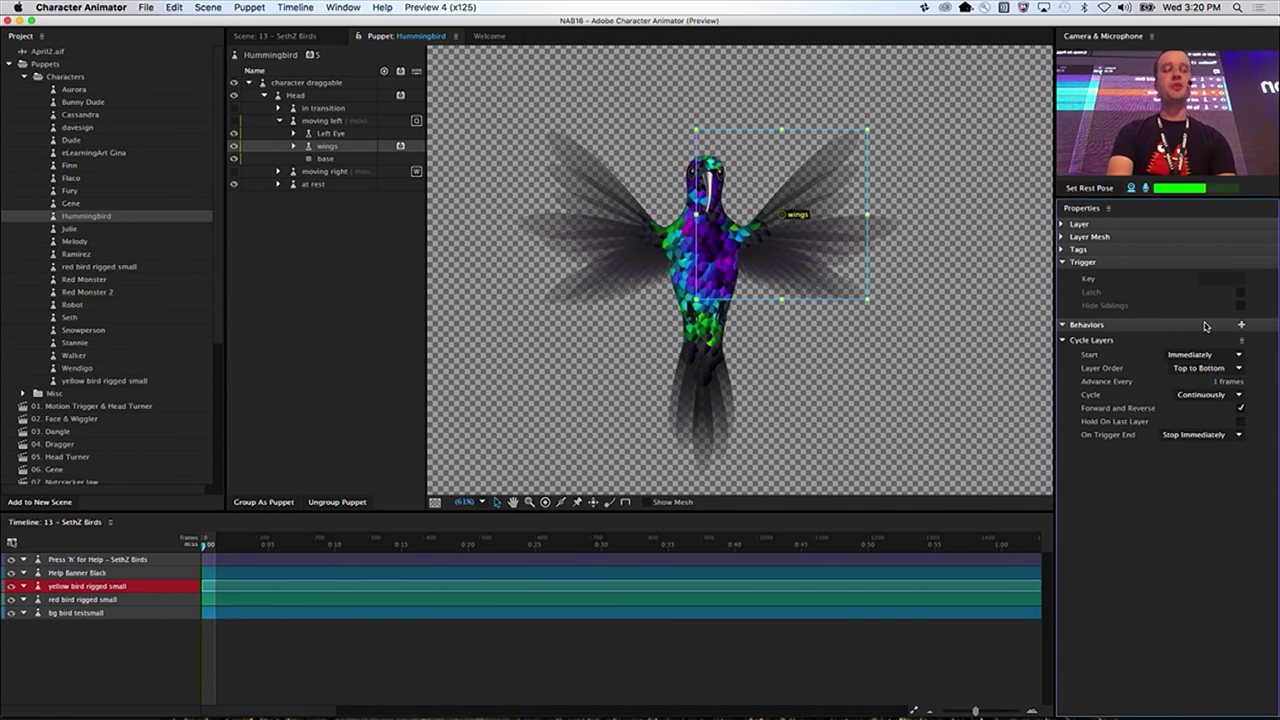
click(1239, 326)
click(1260, 348)
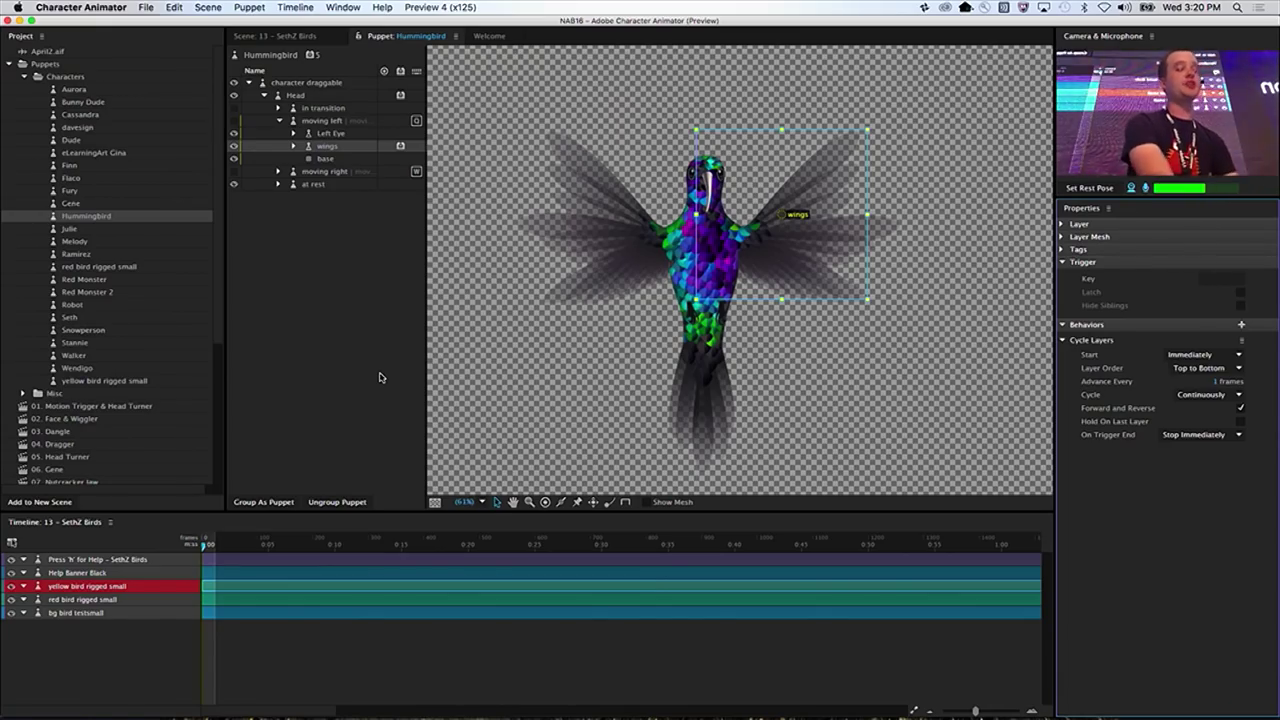
double_click(75, 179)
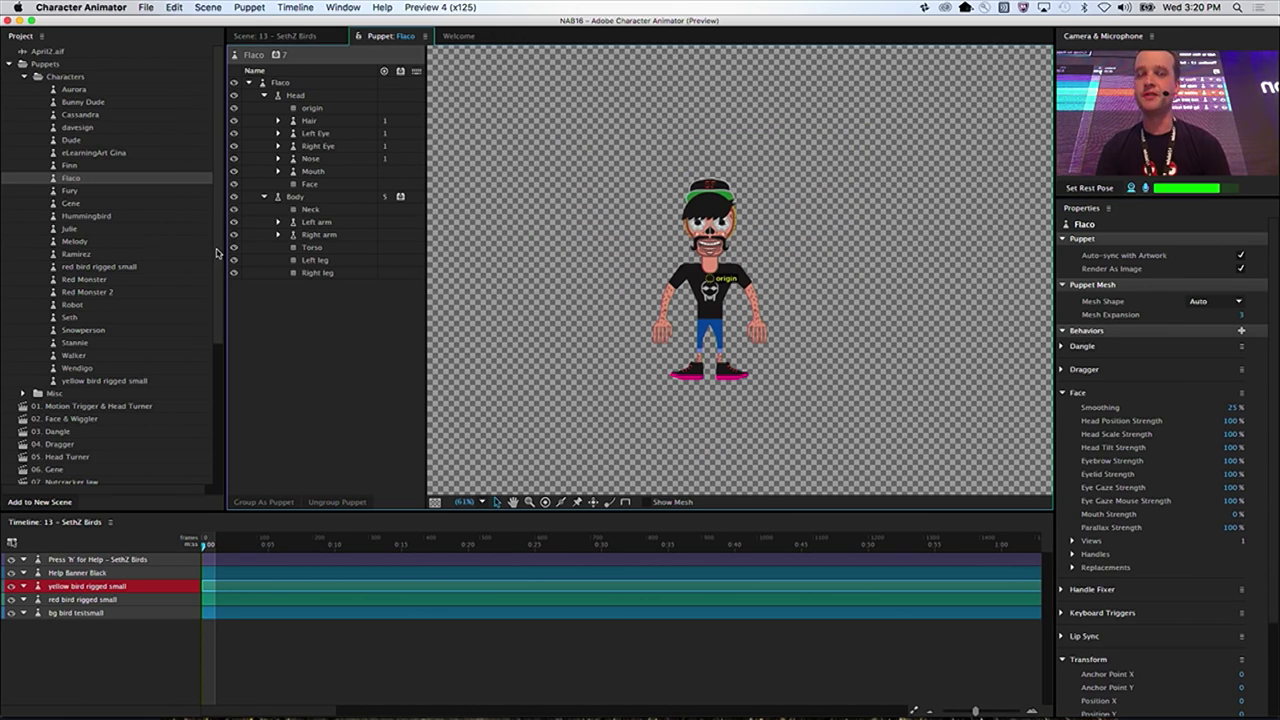
- View the 15 – Flaco scene, then reopen the Flaco puppet zoomed to 145%
scroll(193, 410, down, 5)
double_click(100, 377)
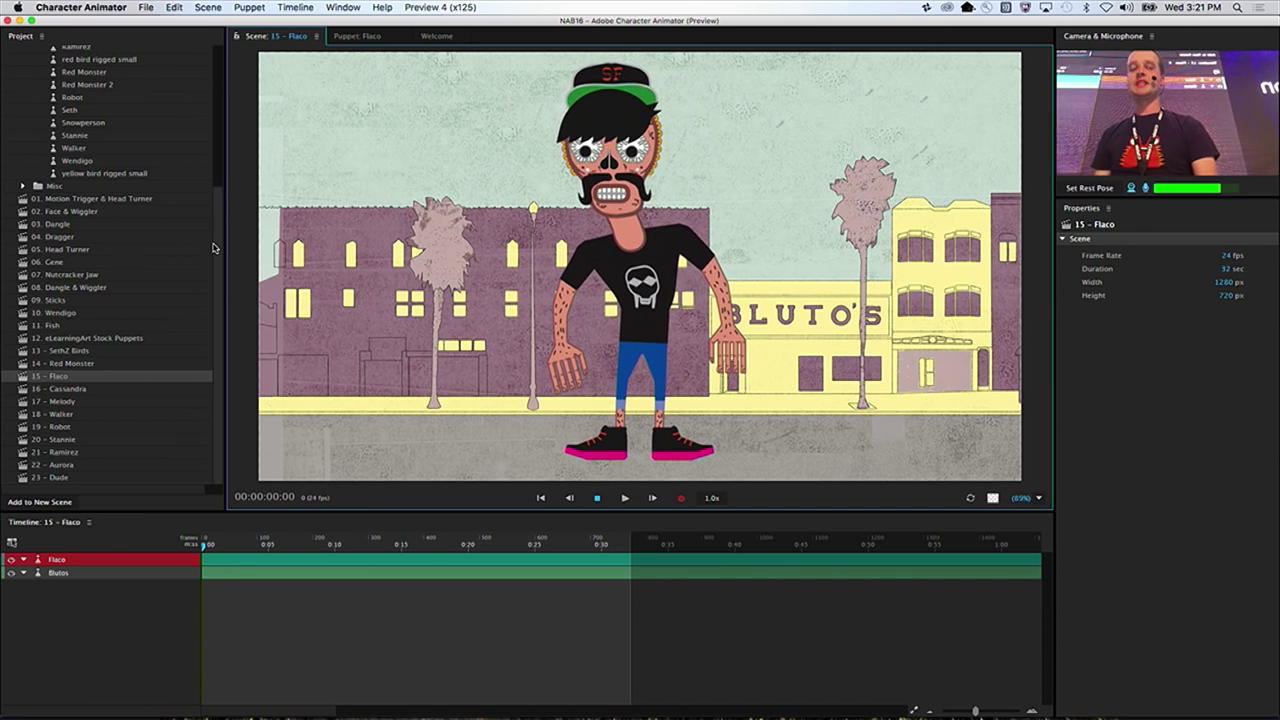
scroll(214, 120, up, 5)
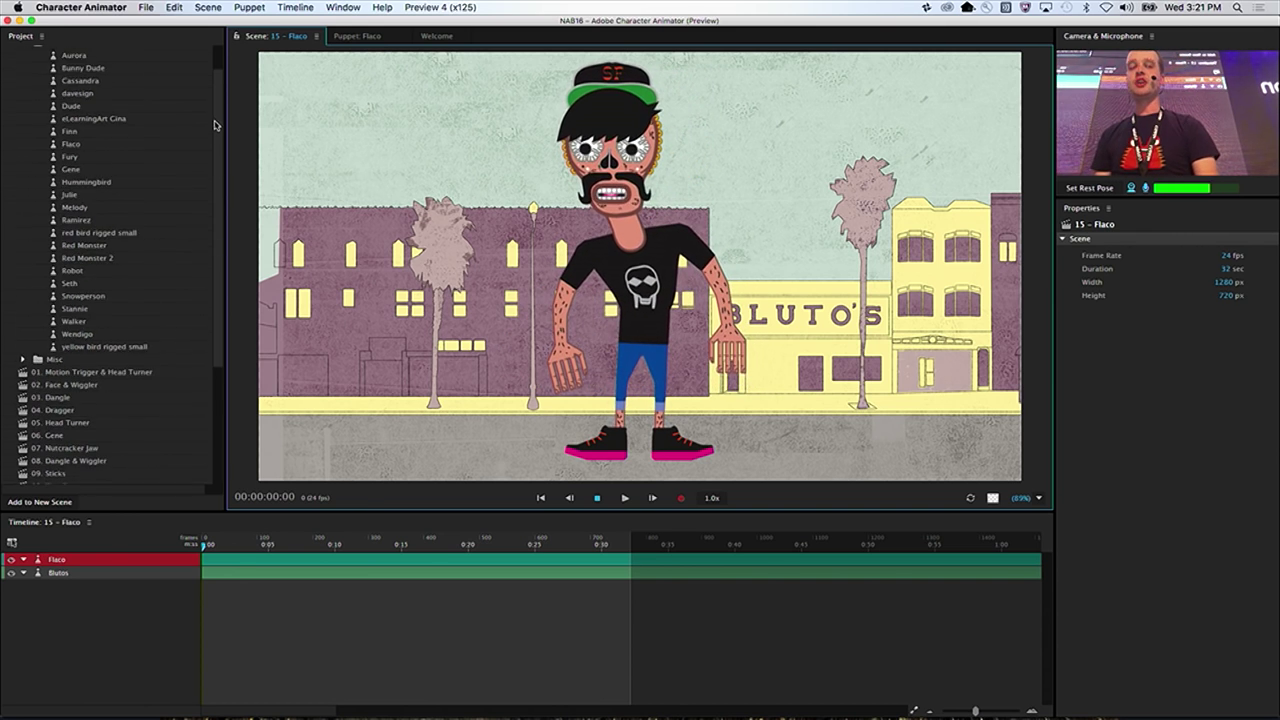
double_click(73, 153)
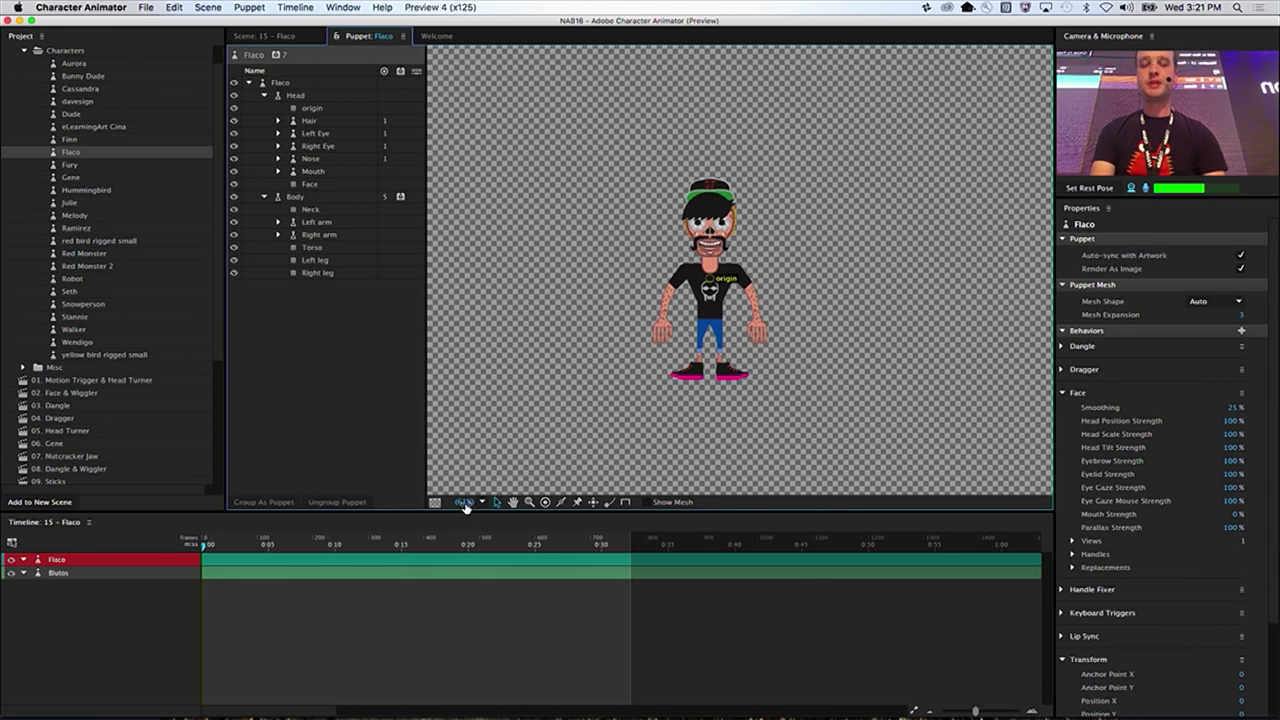
drag(465, 507, 463, 449)
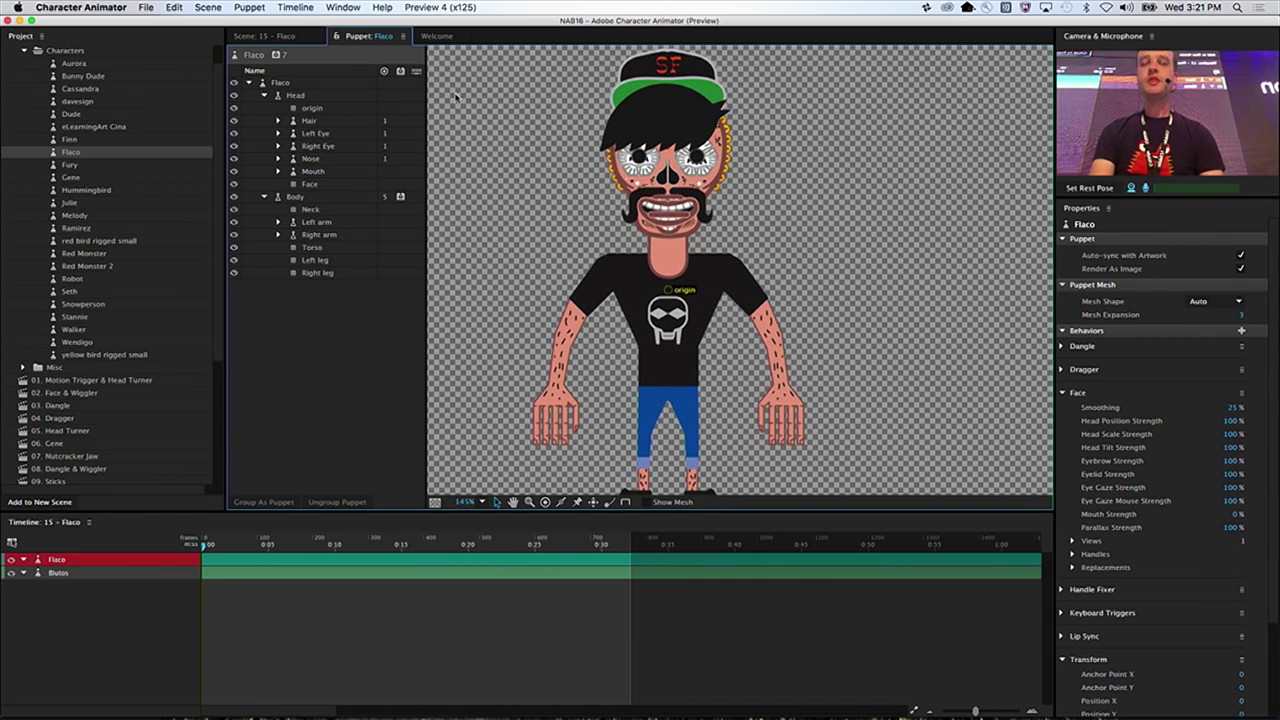
- Expand Flaco's Head > Mouth group and select the Pucker mouth shape
click(300, 95)
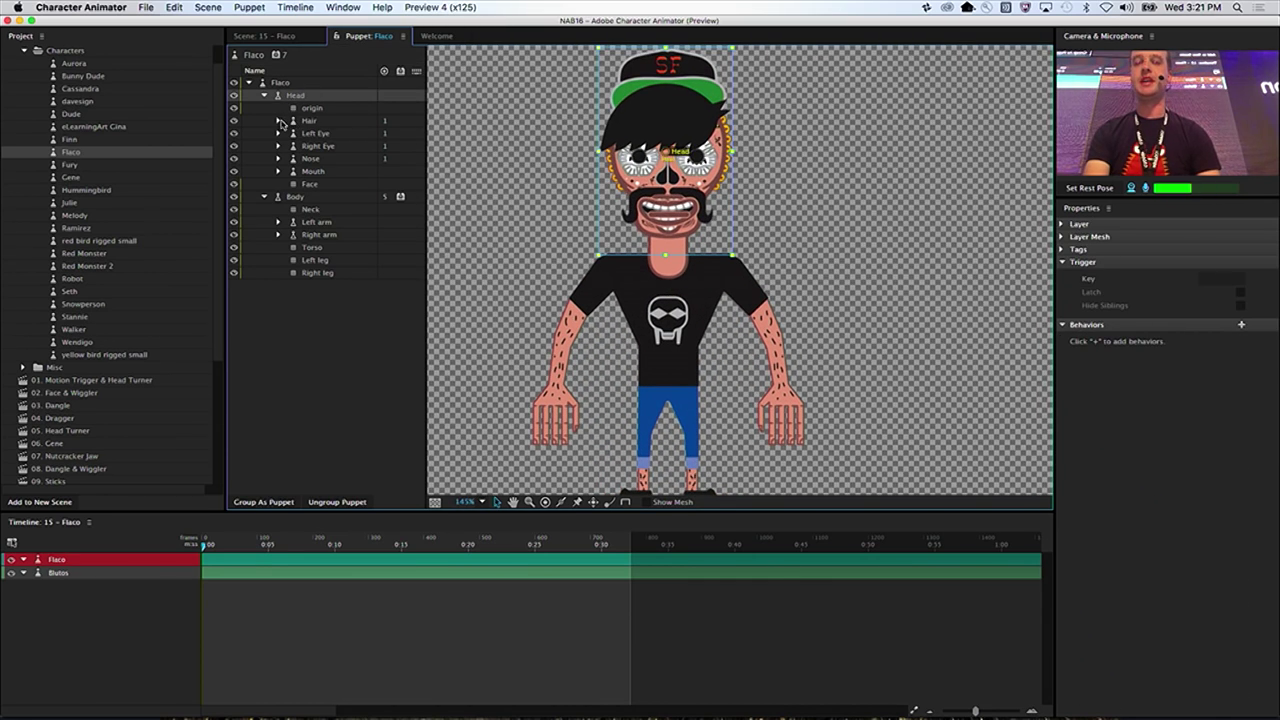
click(304, 175)
click(278, 172)
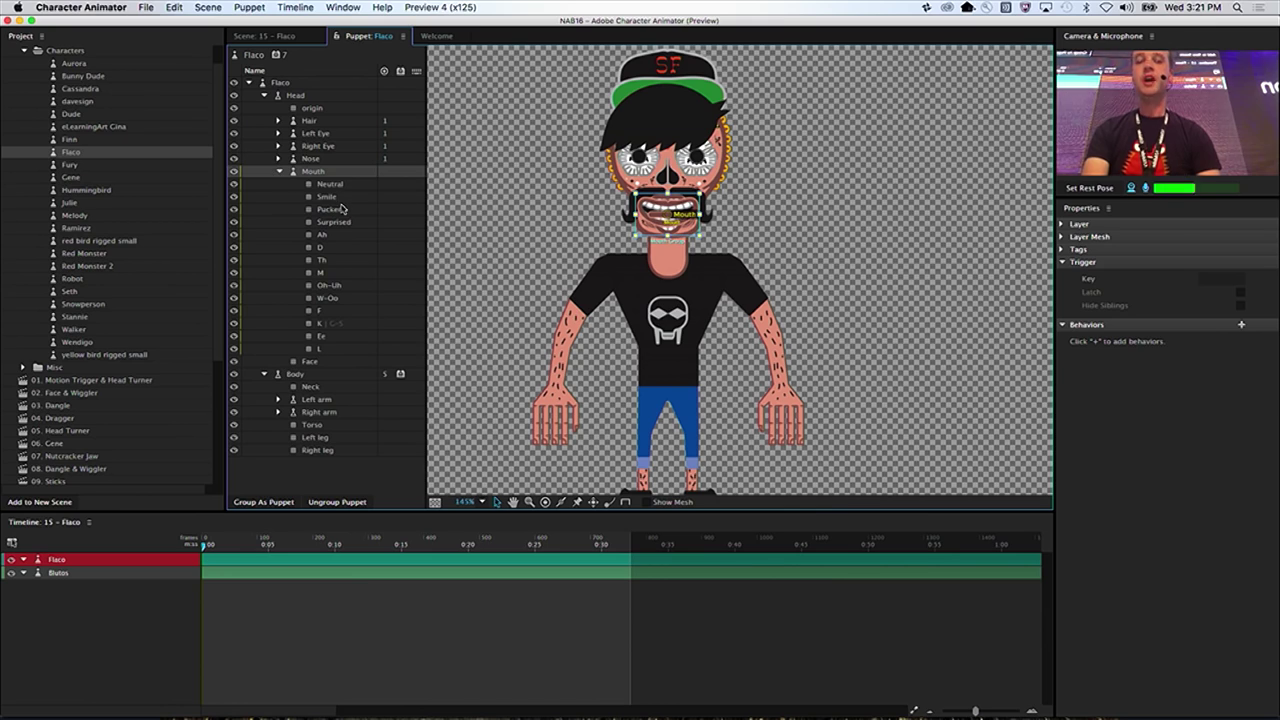
click(335, 222)
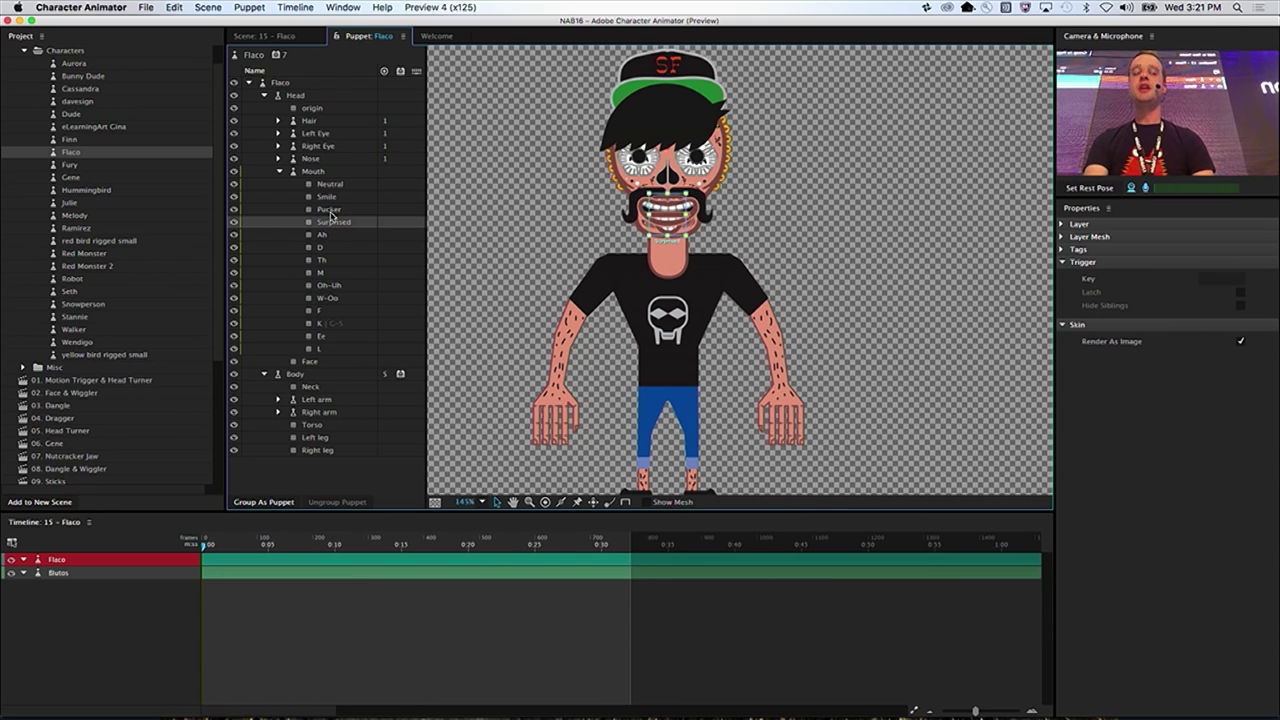
click(336, 210)
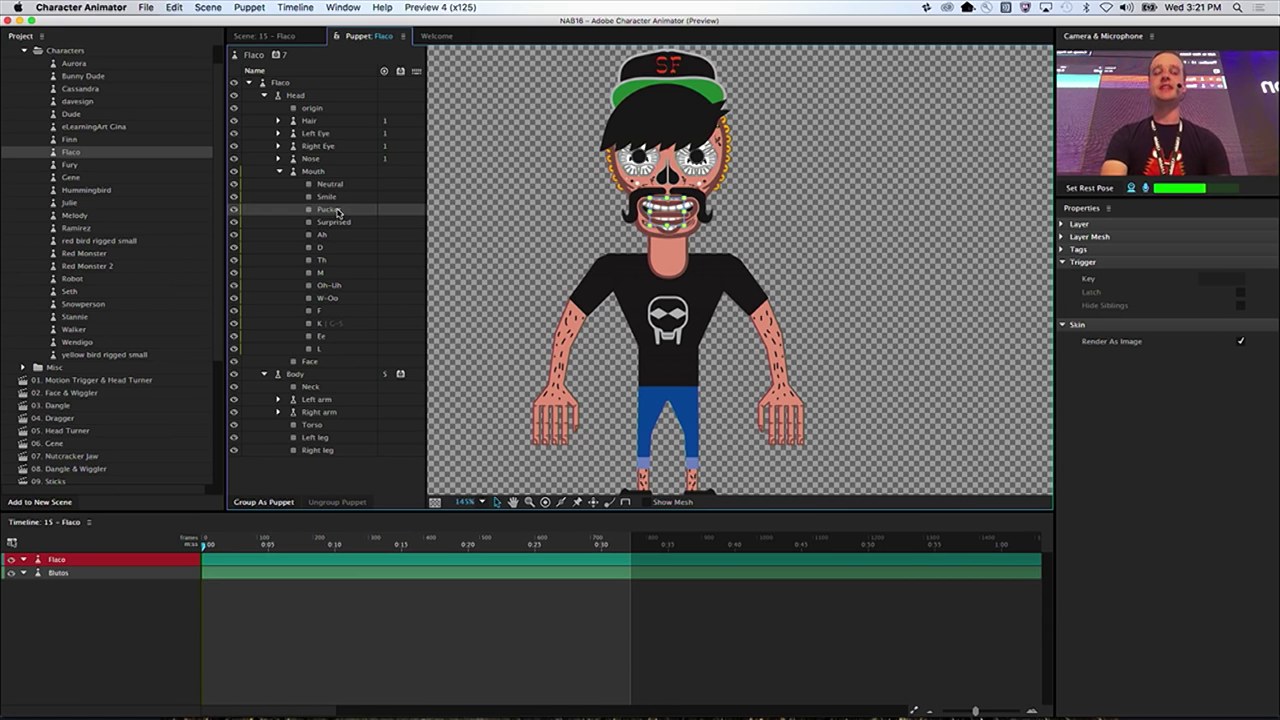
- Assign P as Pucker's latched trigger key and return to the Flaco scene
click(1212, 279)
key(Return)
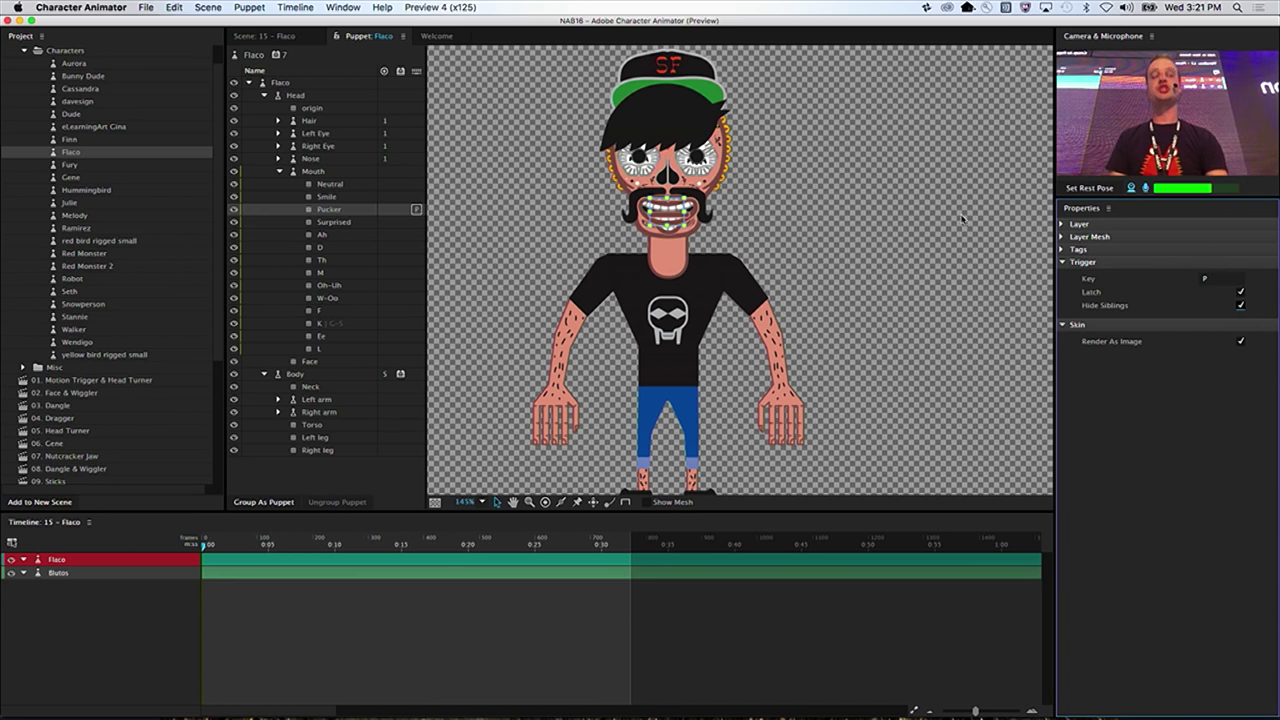
click(272, 36)
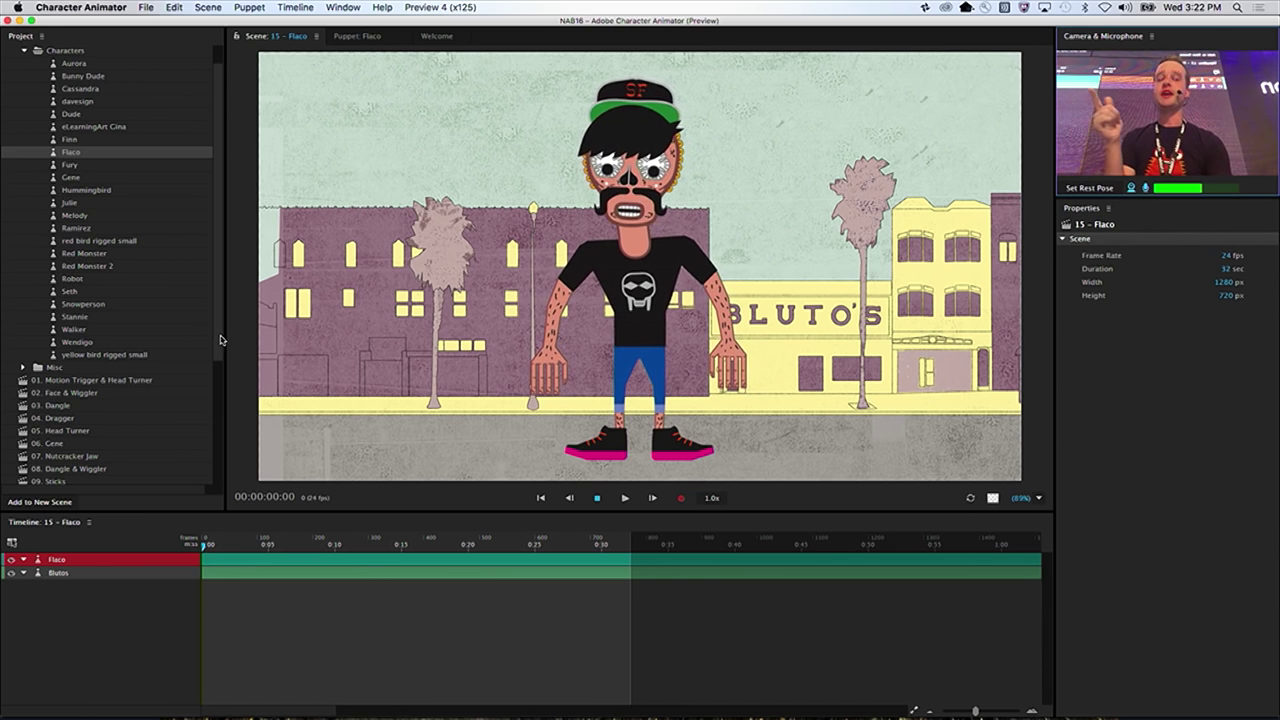
- Find the 23 – Dude scene in the Project panel and open it
scroll(220, 340, down, 5)
scroll(225, 310, up, 8)
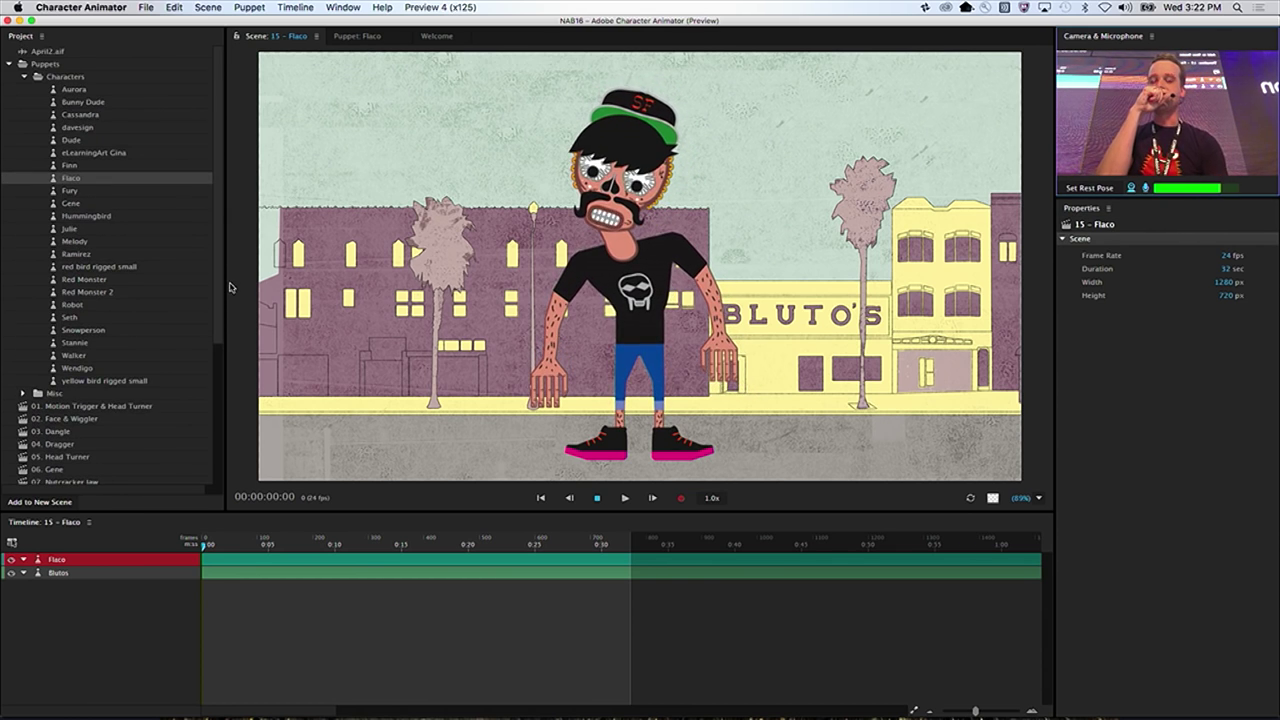
scroll(220, 300, down, 5)
scroll(213, 480, down, 3)
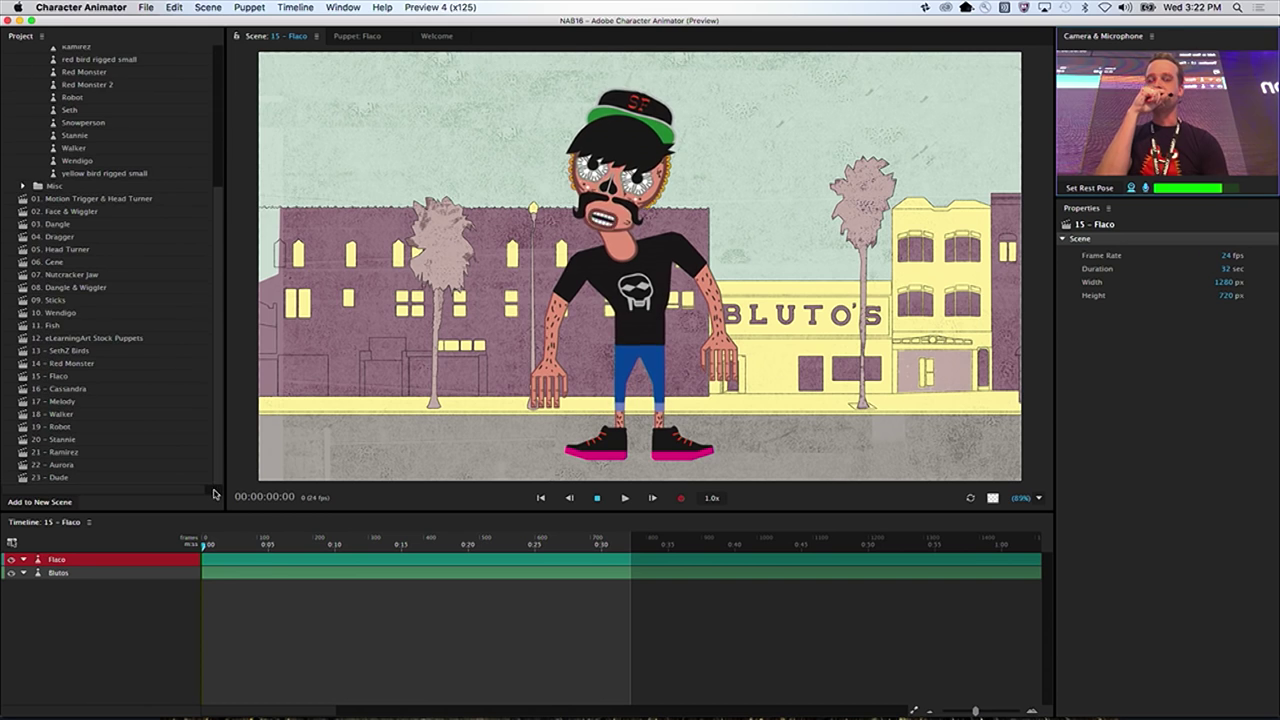
click(121, 478)
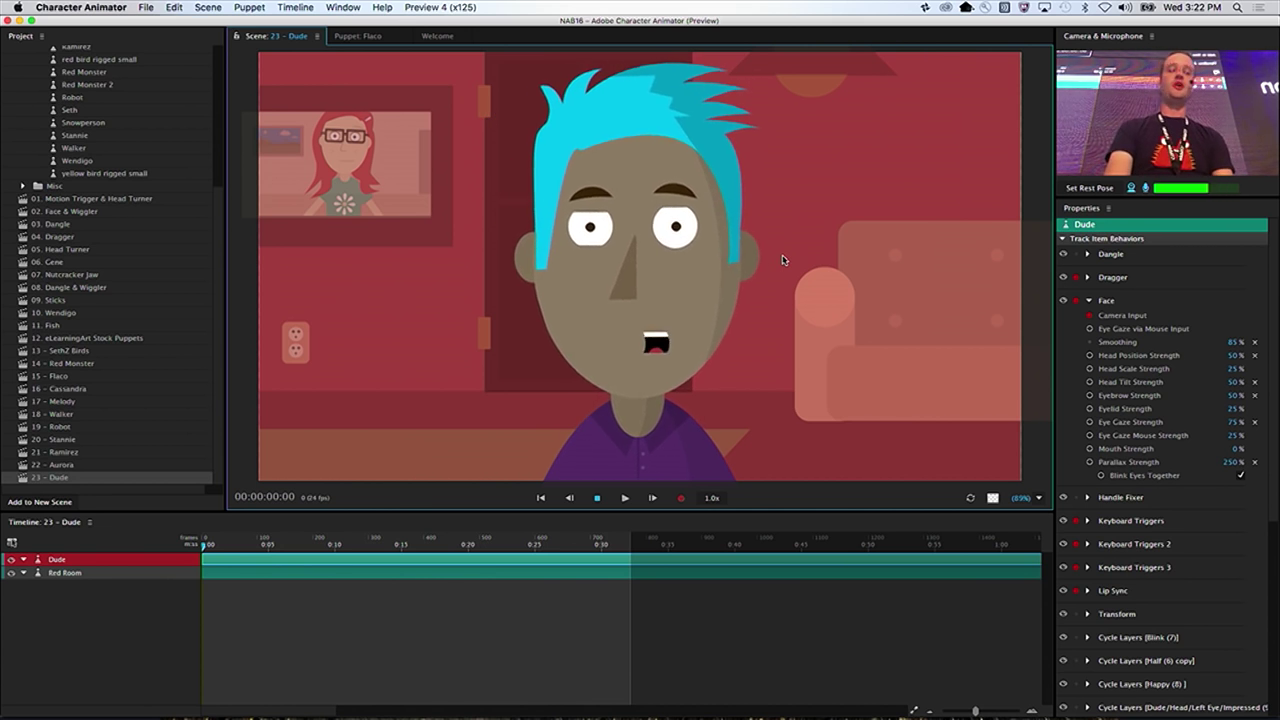
- Press X for Dude's X-eyed, tongue-out expression, then open the 20 – Stannie scene
key(x)
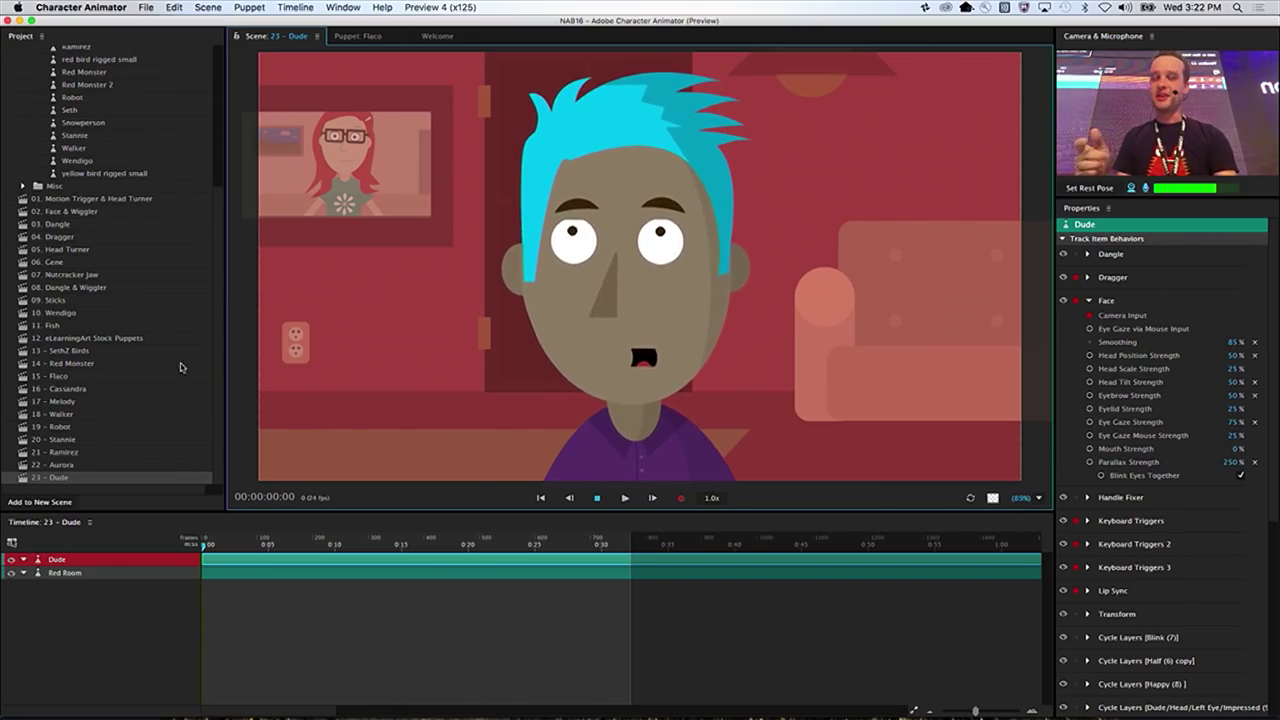
click(112, 439)
double_click(112, 439)
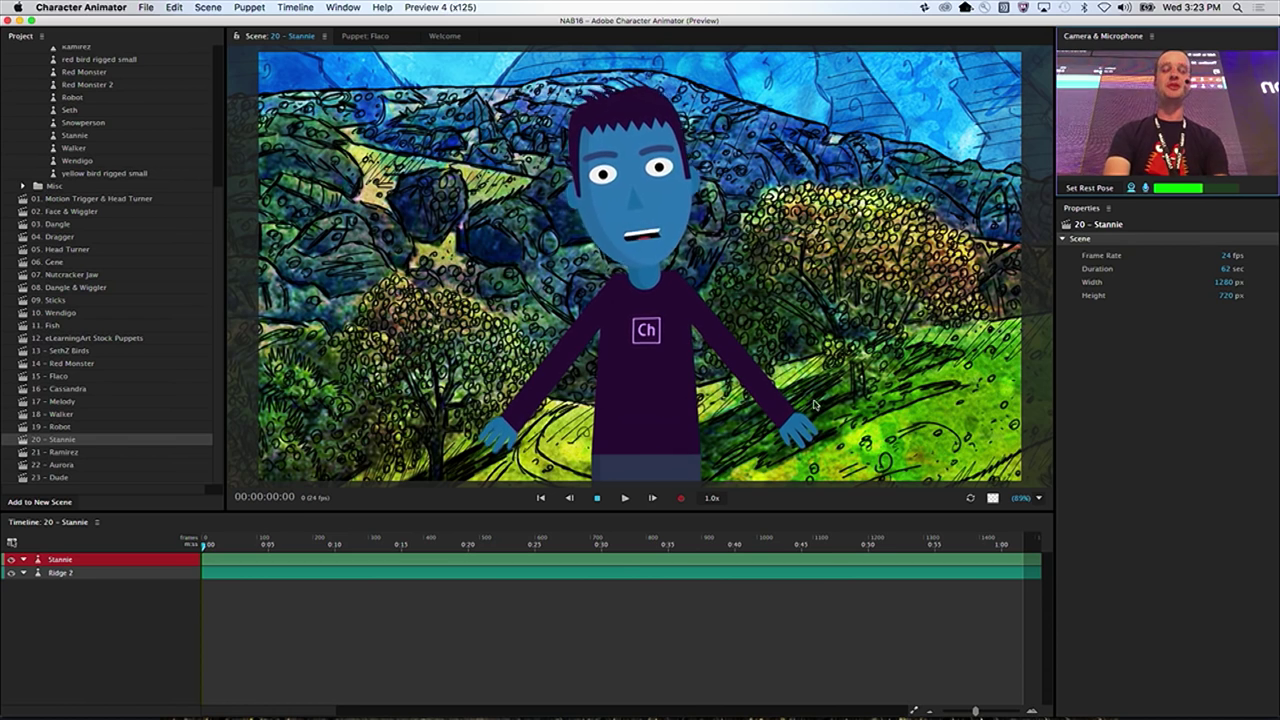
- Open the Stannie puppet from the Project panel to view its Head and Body layers
click(803, 432)
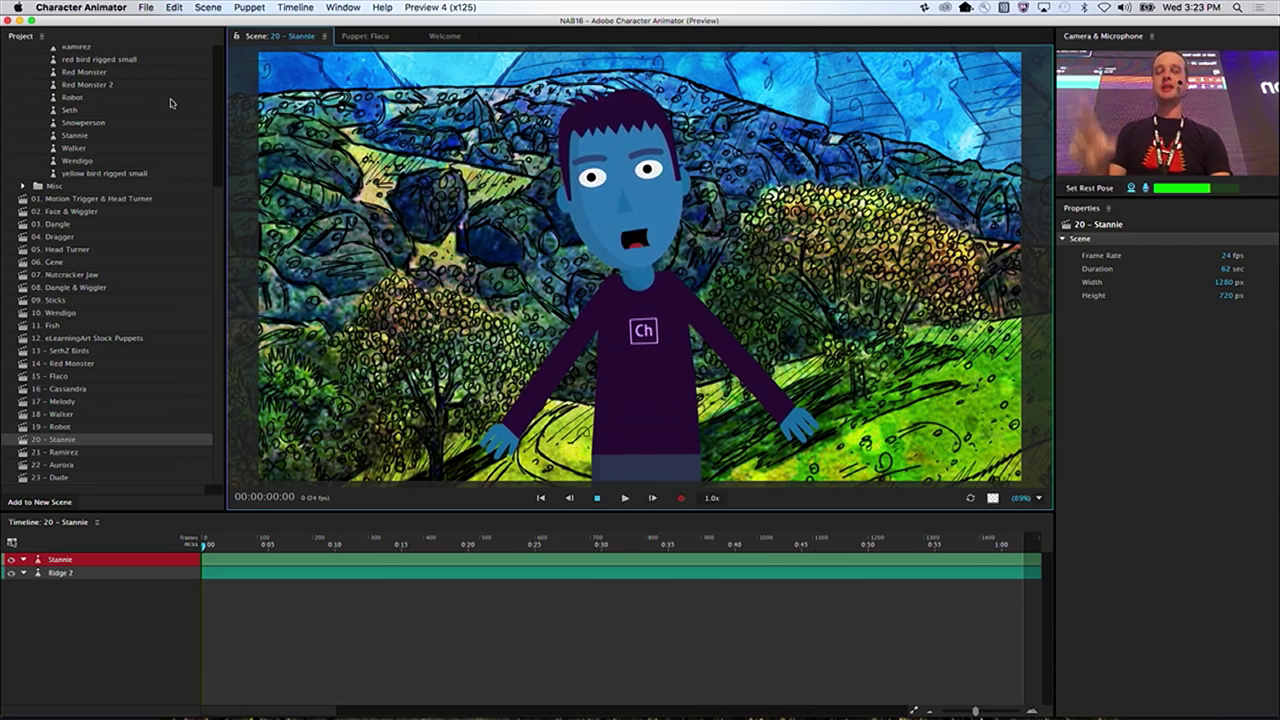
scroll(120, 260, up, 5)
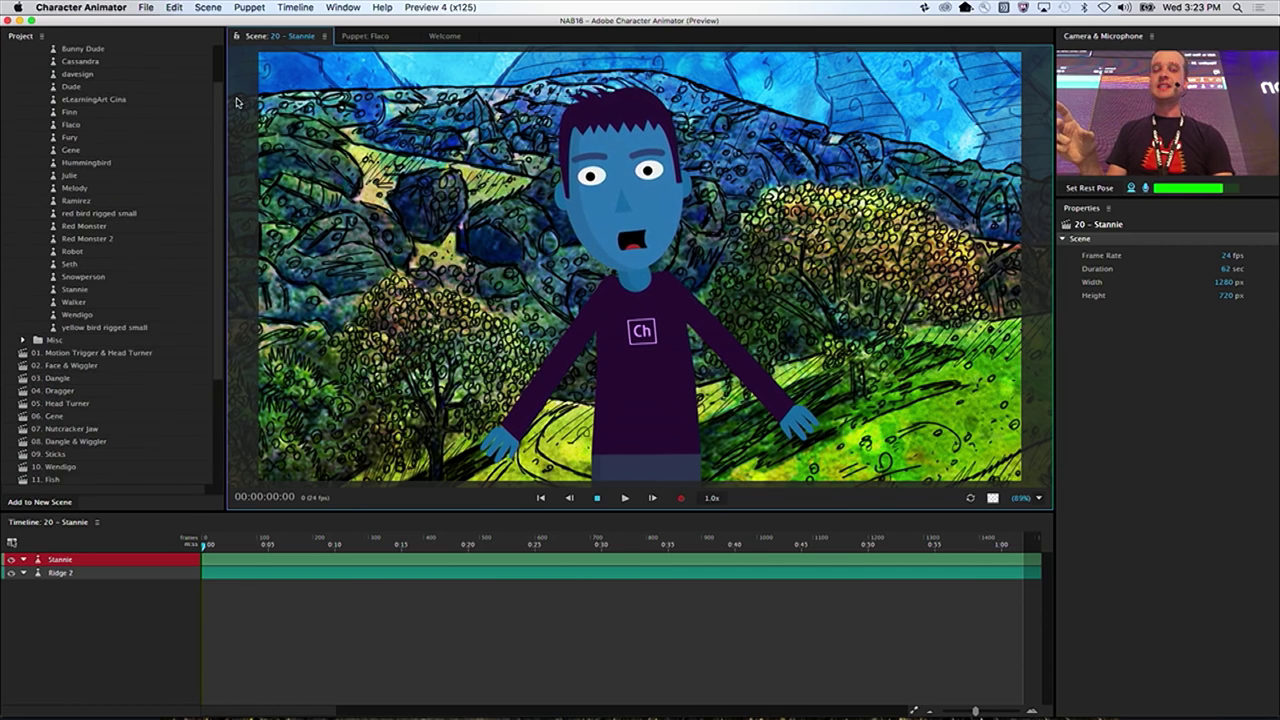
click(86, 301)
double_click(84, 304)
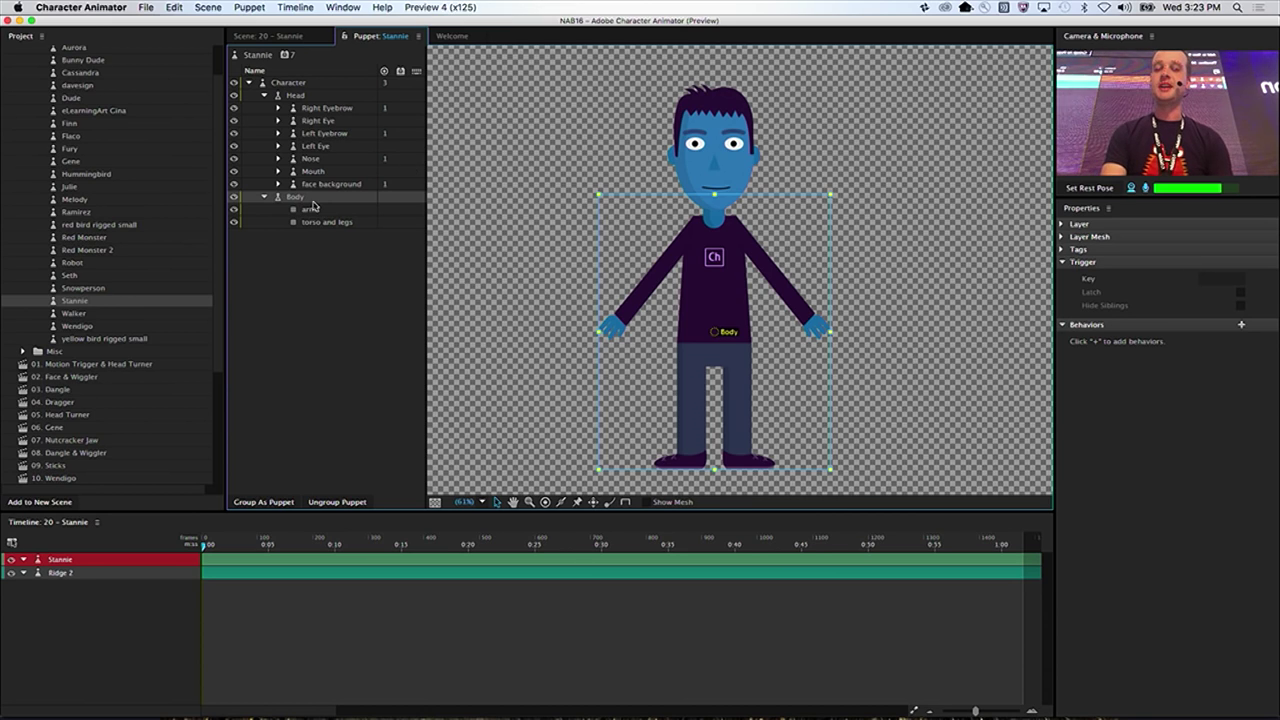
- Check Stannie's draggable hand handles, then drag both hands in the scene to wave
click(311, 86)
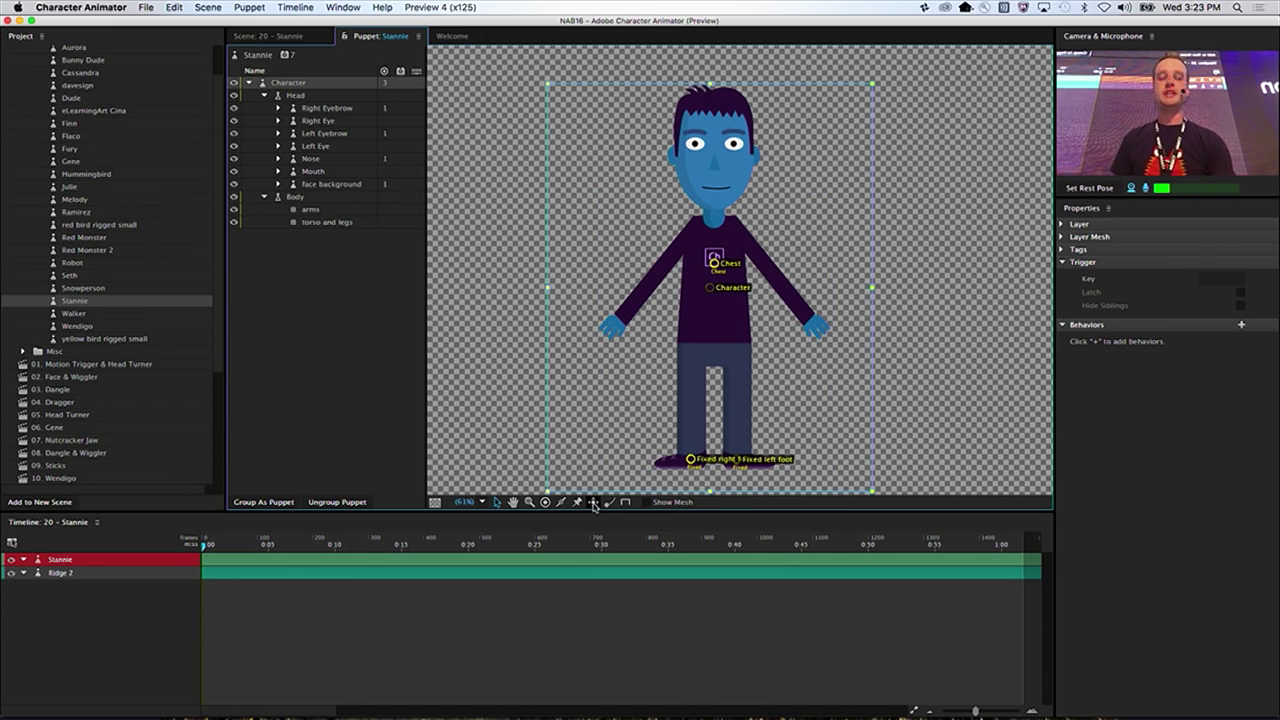
click(614, 325)
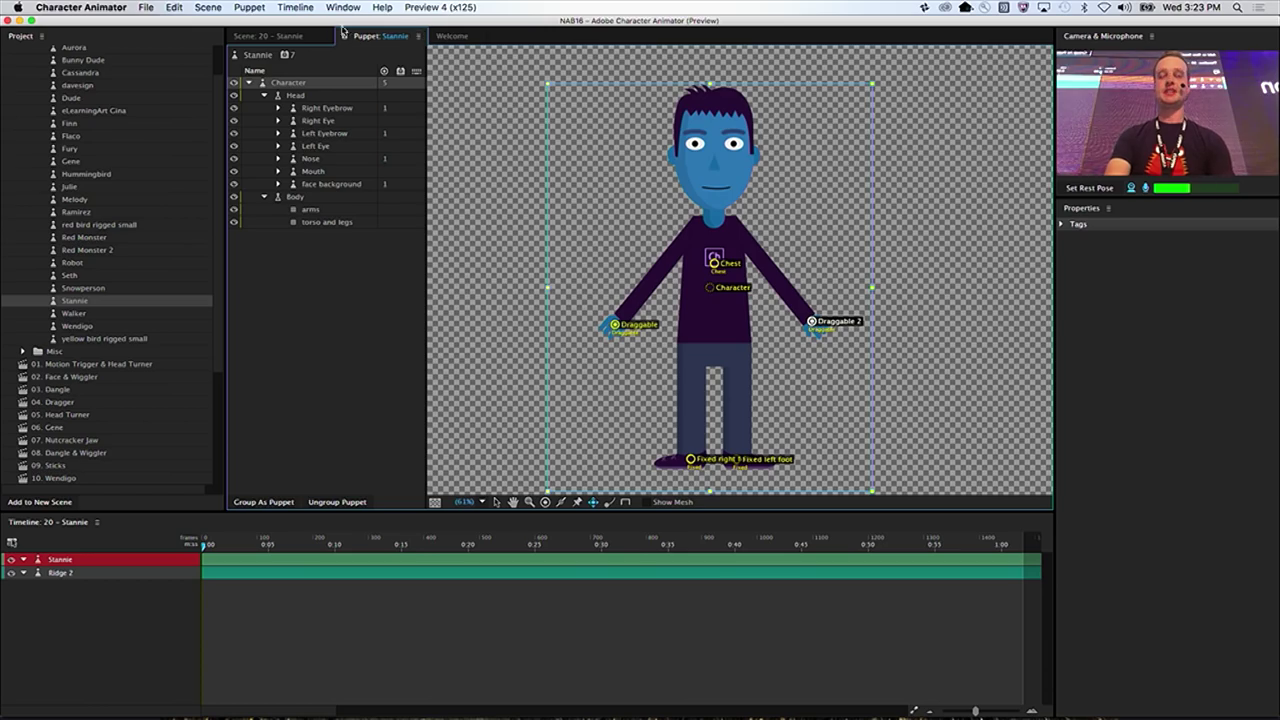
click(287, 42)
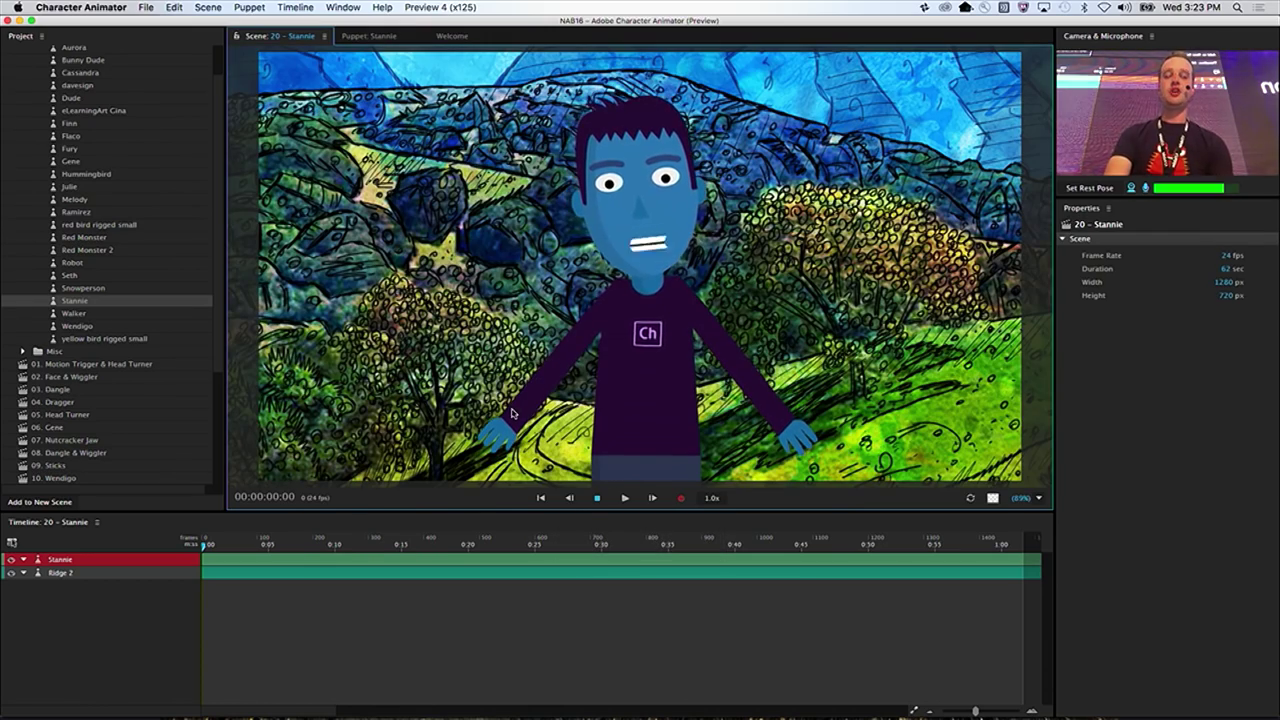
drag(631, 324, 566, 167)
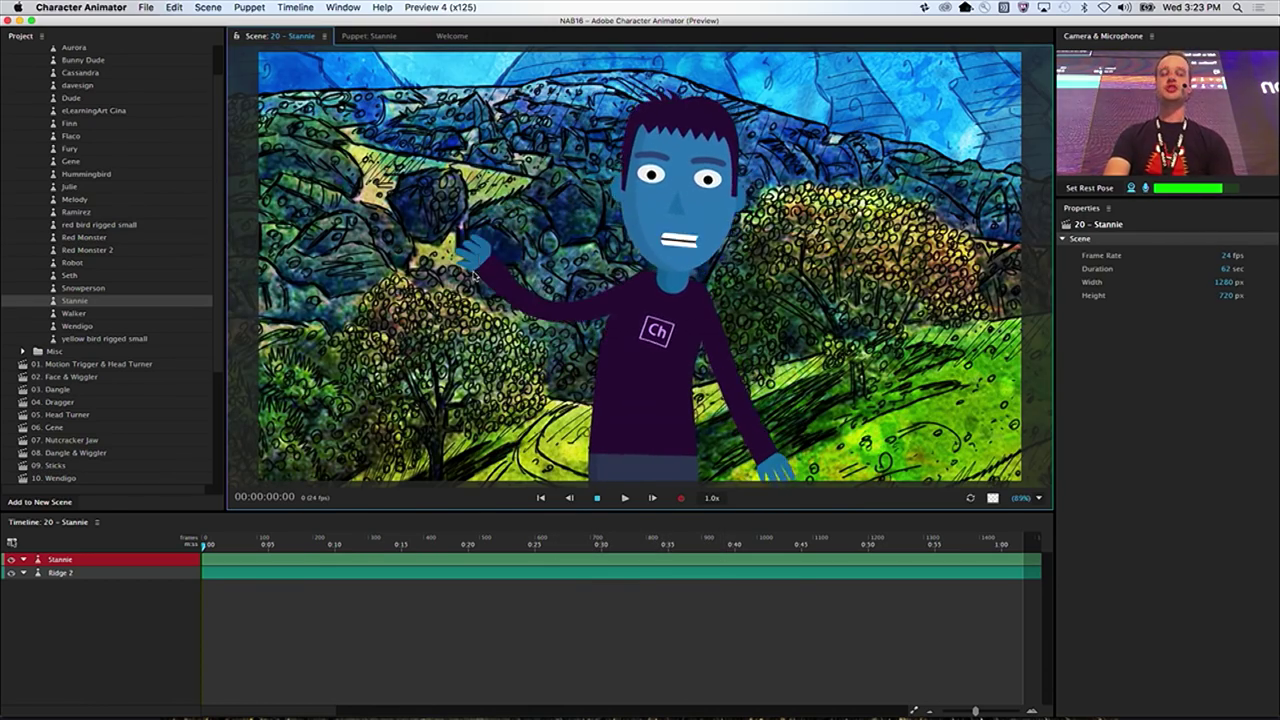
drag(795, 433, 797, 388)
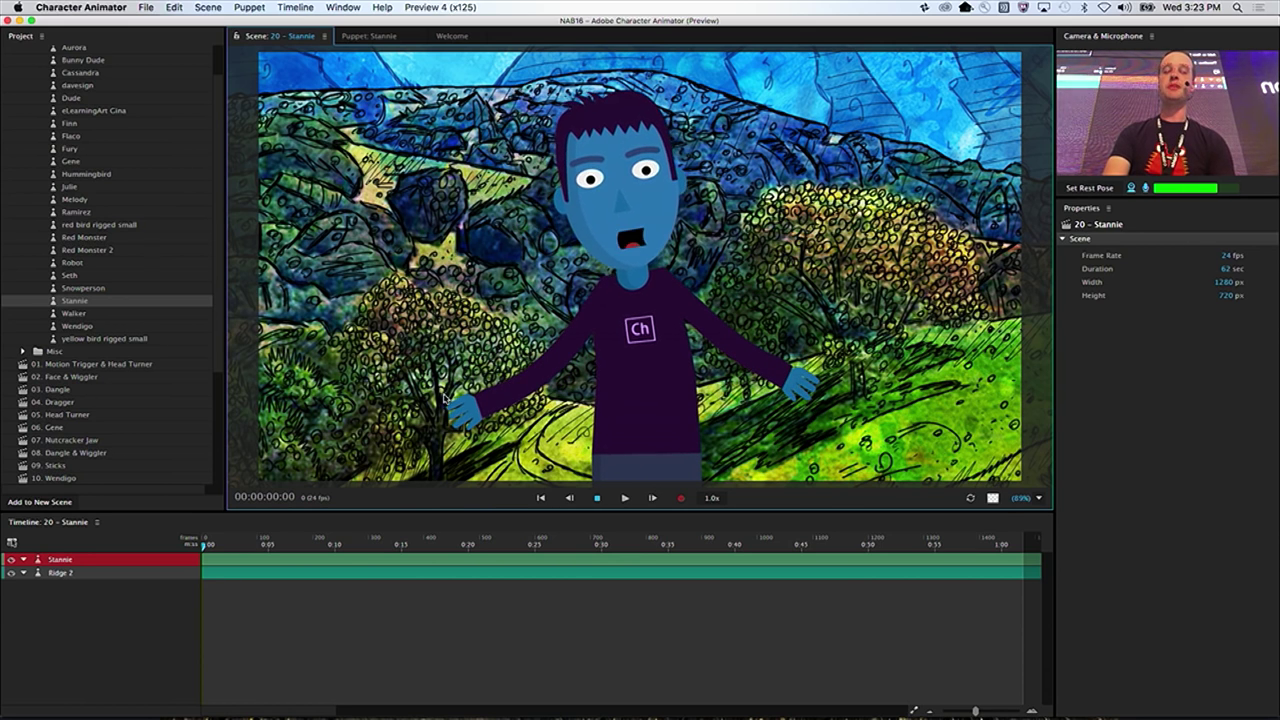
drag(462, 412, 448, 240)
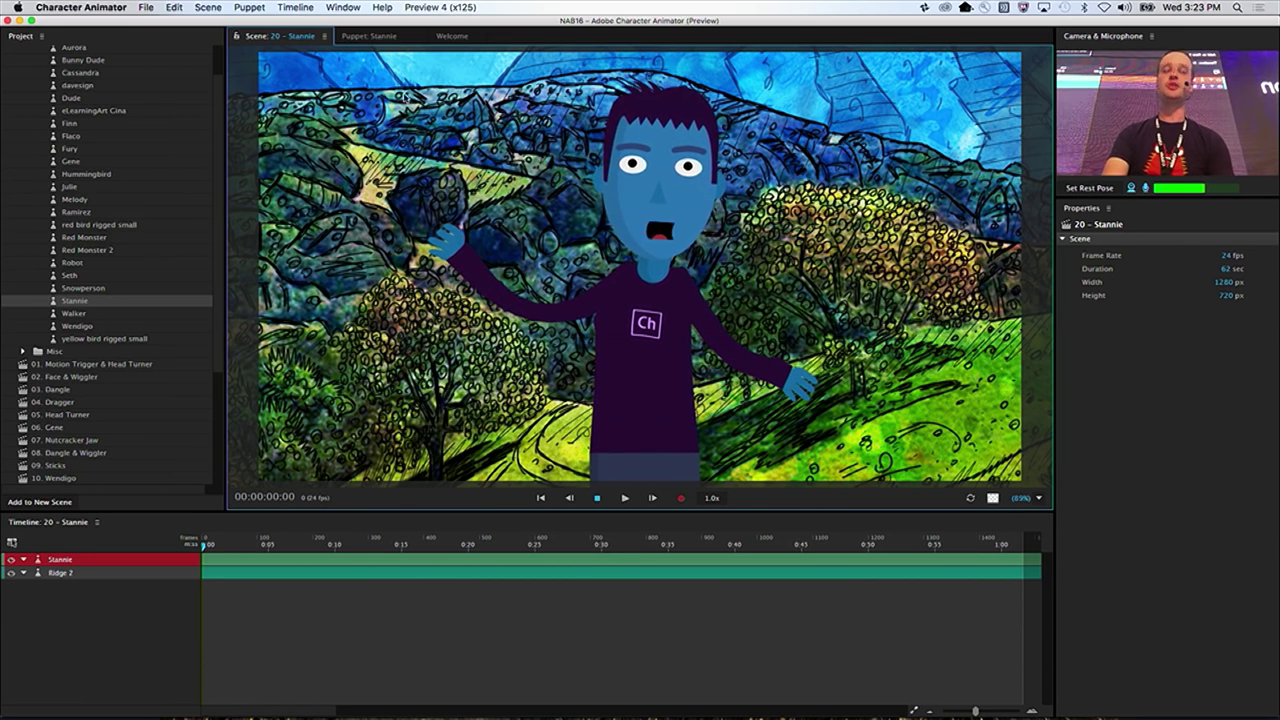
click(383, 38)
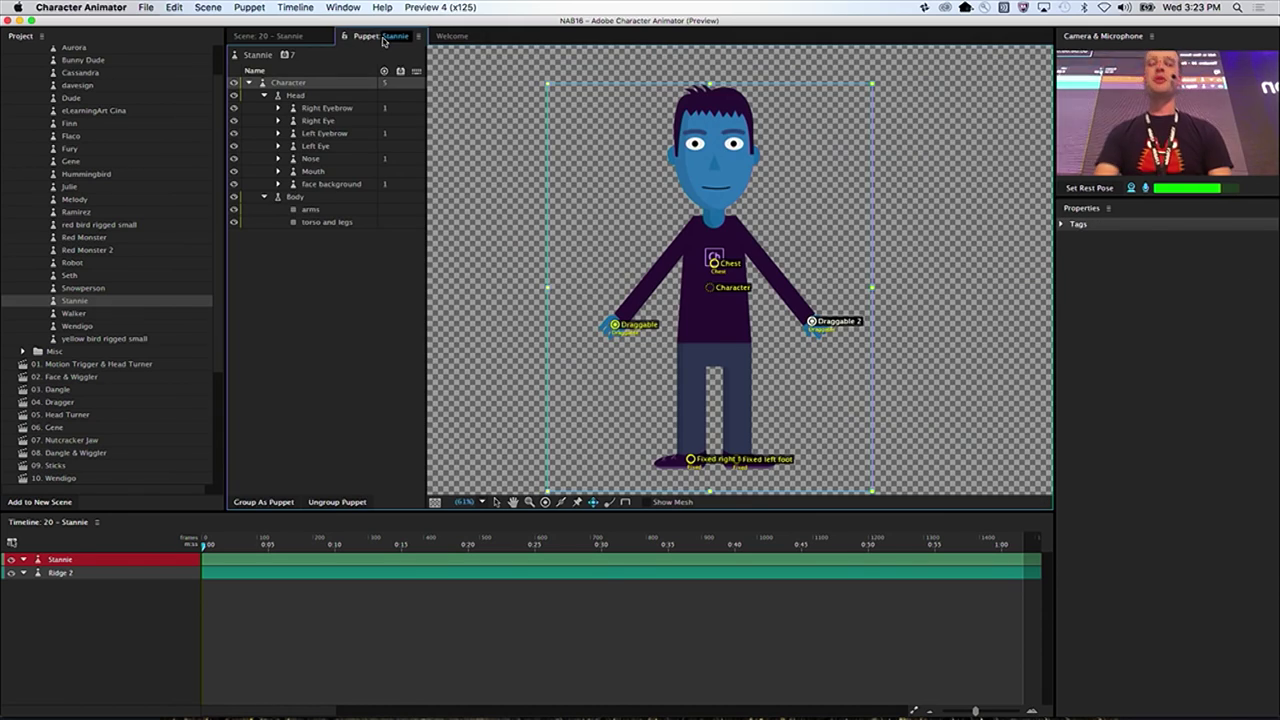
- Select Stannie's Body group and draw five sticks along the arm segments and torso
click(321, 208)
click(322, 196)
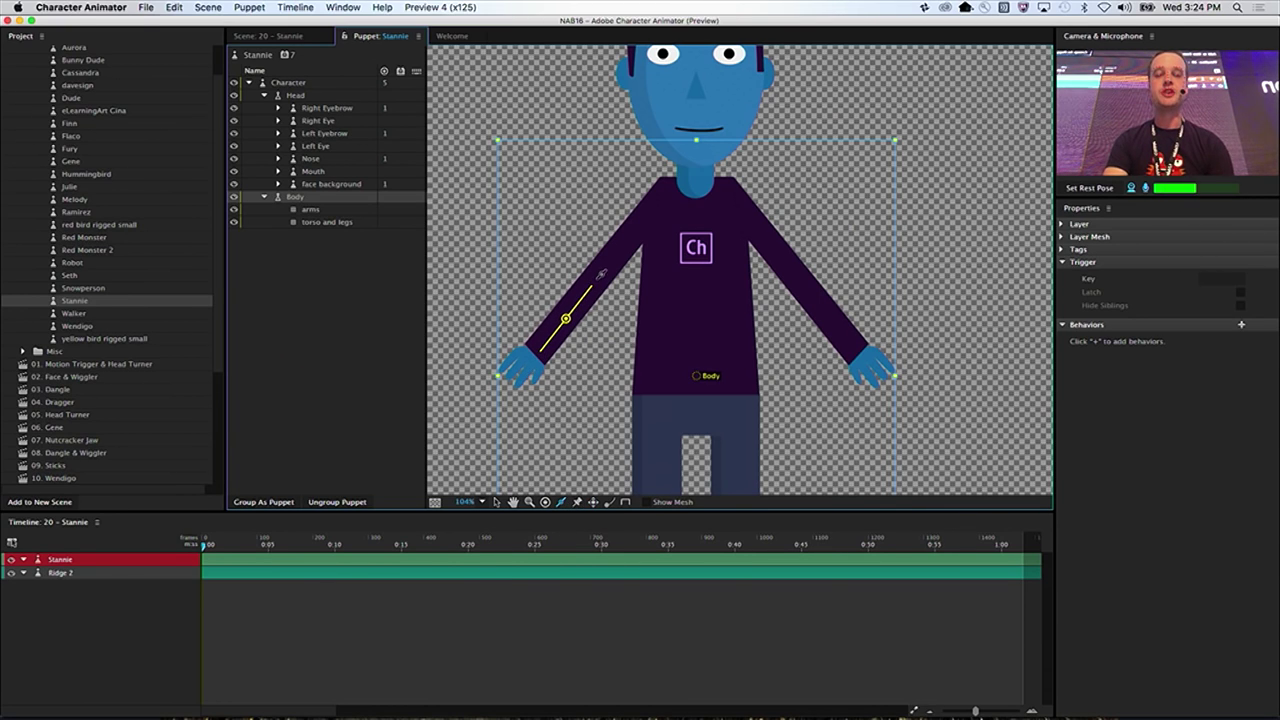
drag(599, 275, 599, 275)
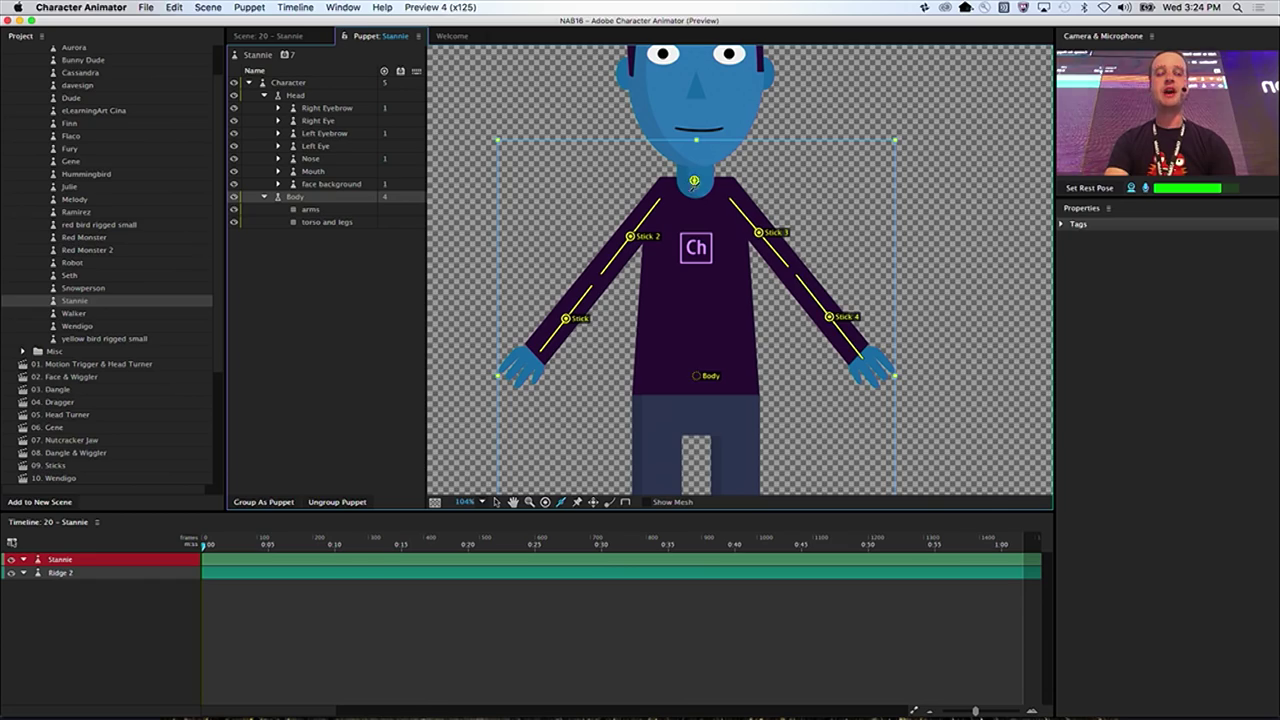
click(263, 37)
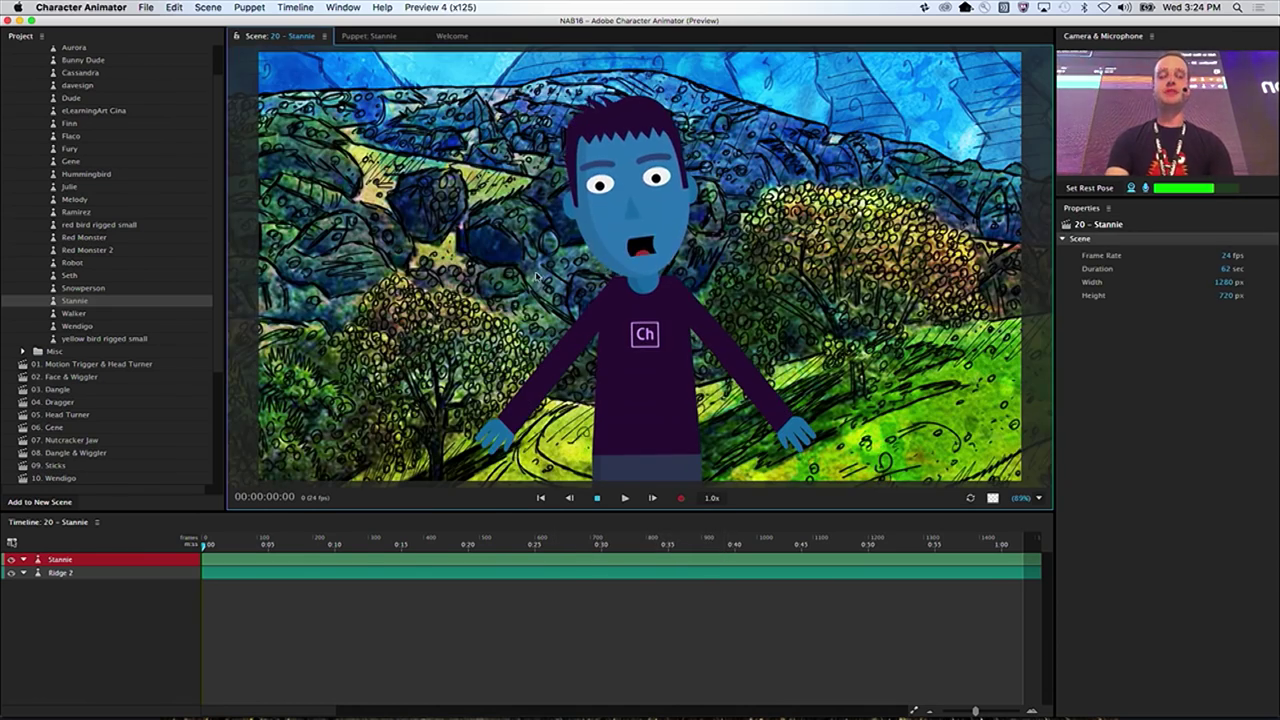
- Drag Stannie's hands to test the stiffened arms, then open the 16 – Cassandra scene
drag(487, 415, 470, 280)
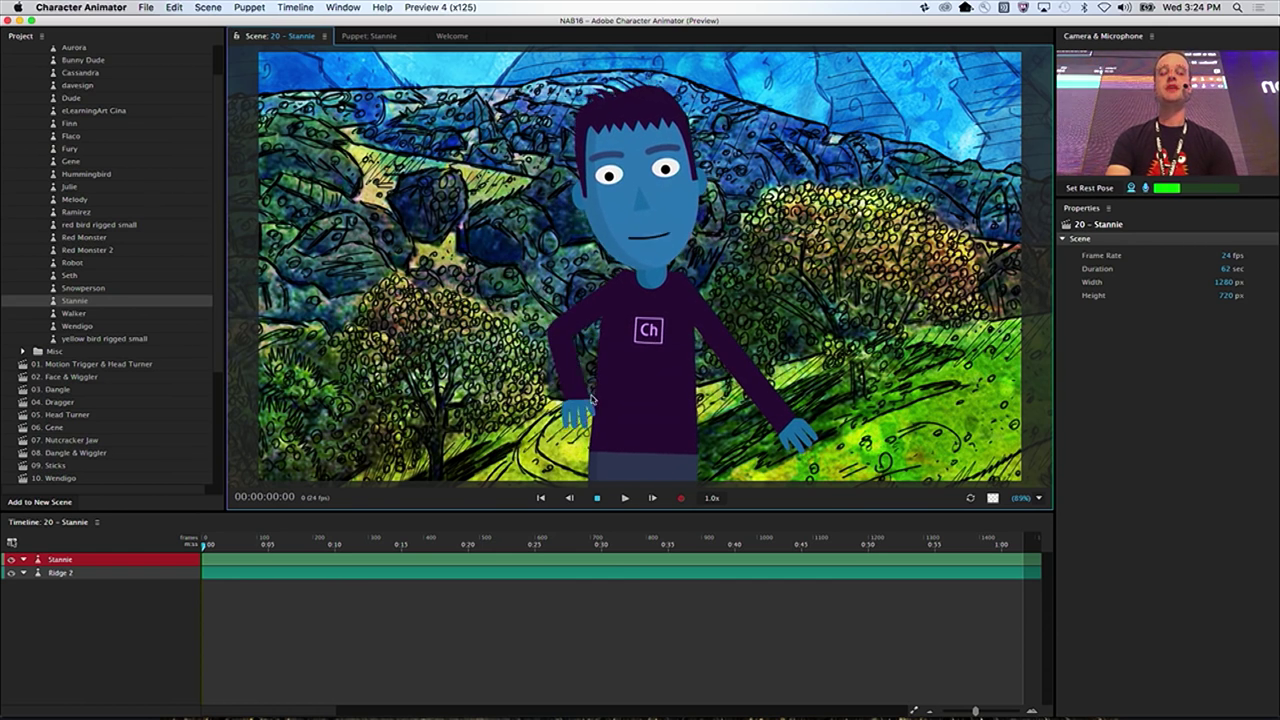
drag(520, 420, 613, 308)
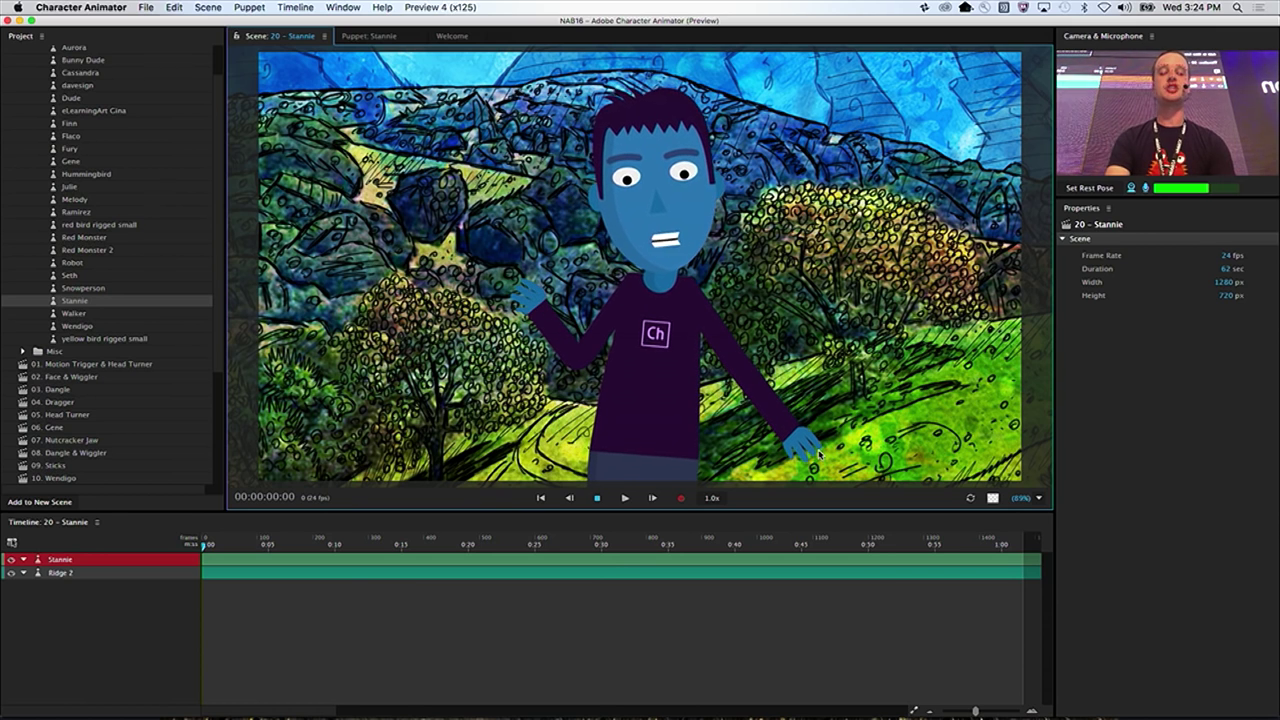
drag(820, 455, 825, 300)
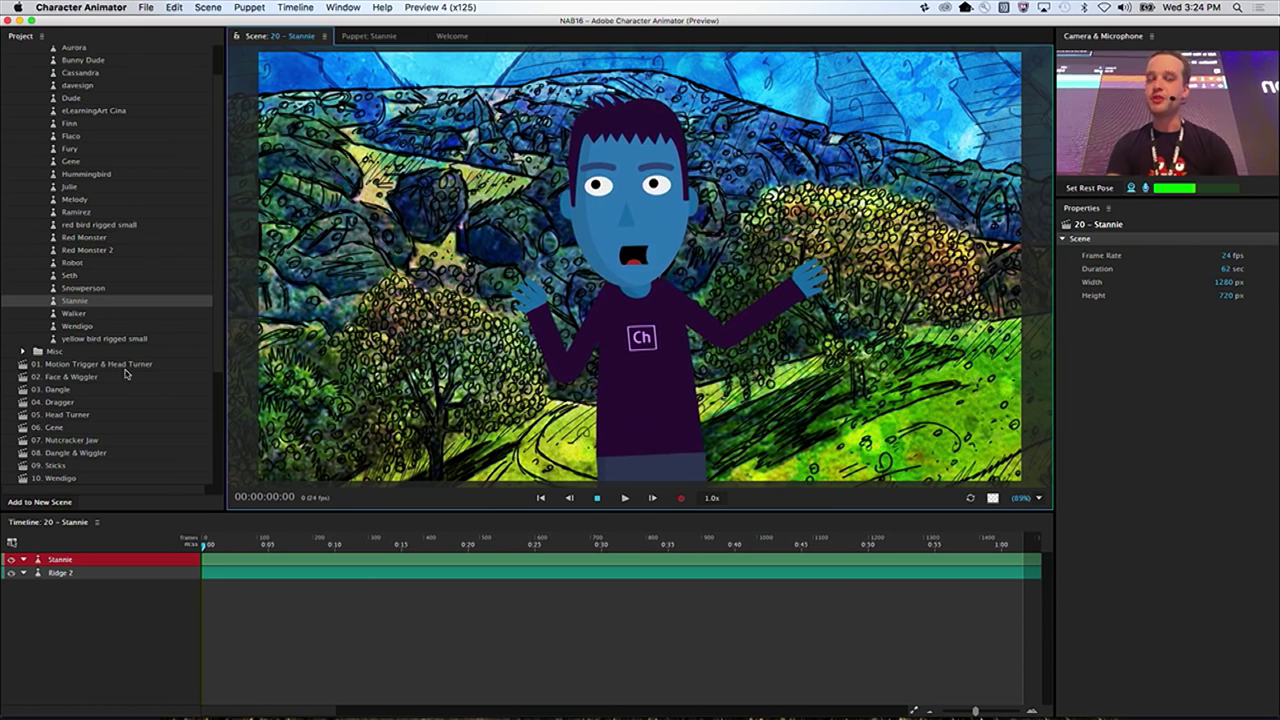
scroll(212, 400, down, 5)
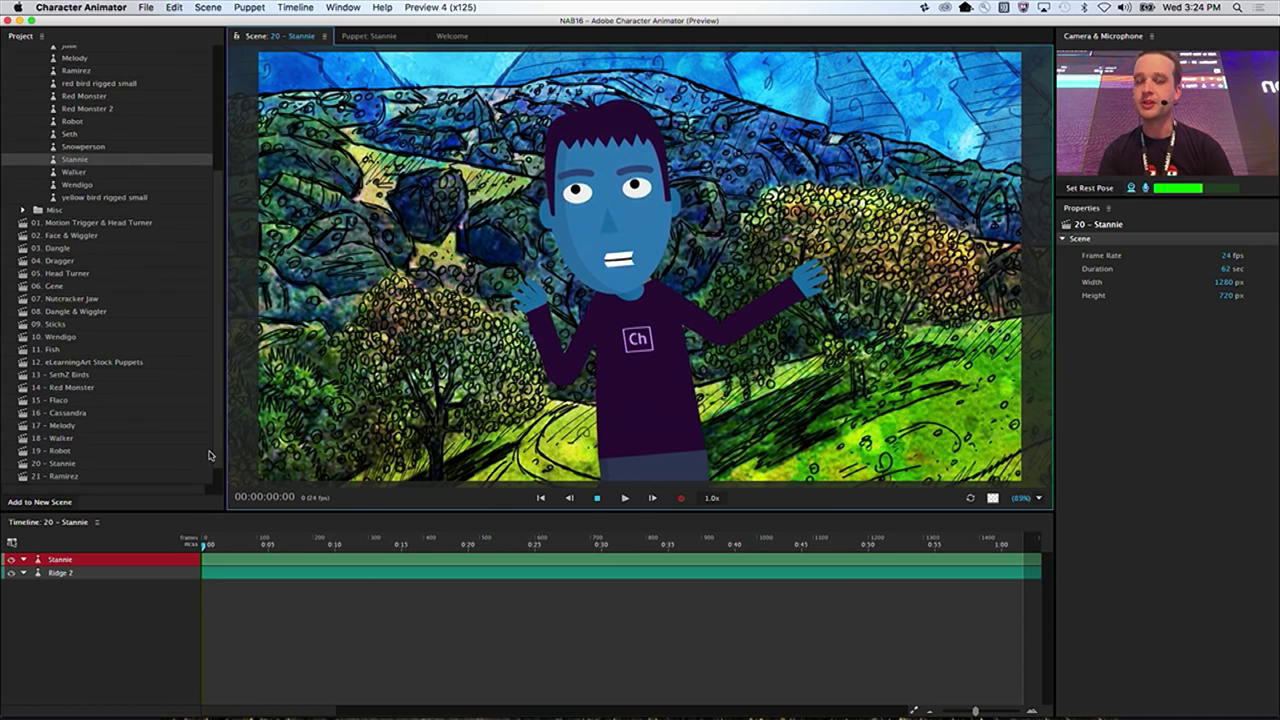
double_click(110, 390)
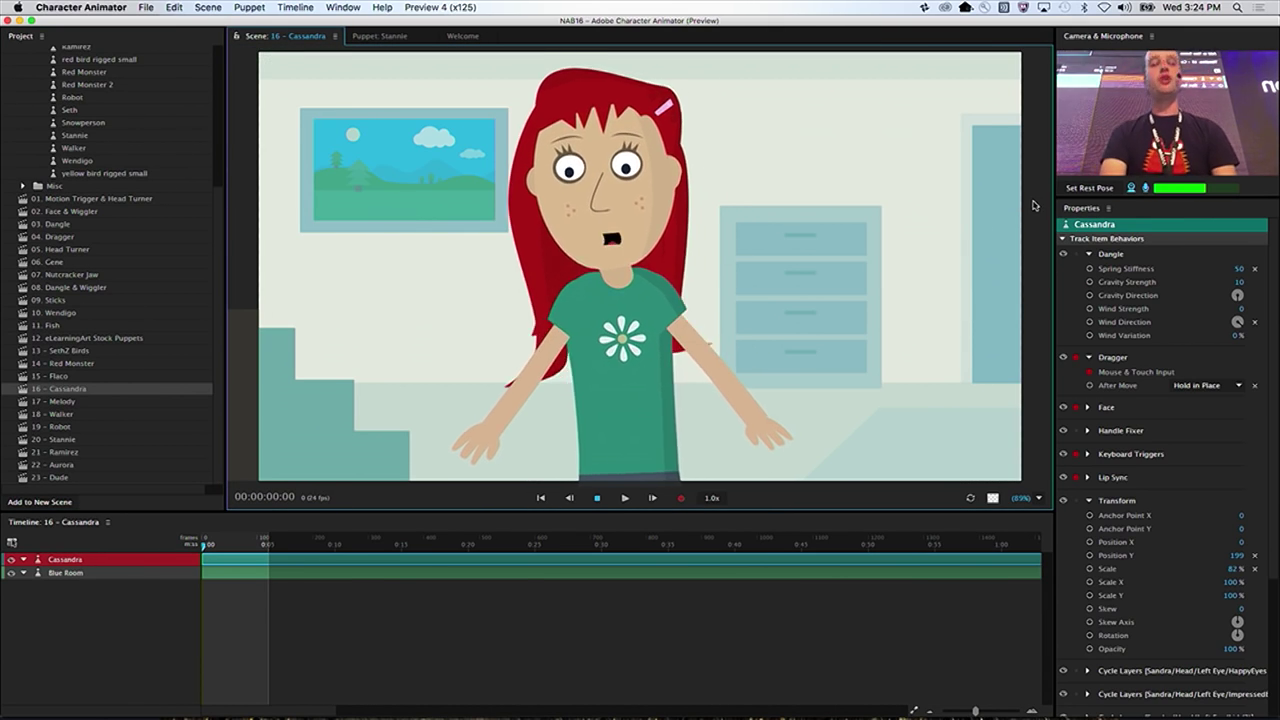
- Set Cassandra's rest pose, then reset Dangle Spring Stiffness from 14 to the default 100
click(1090, 188)
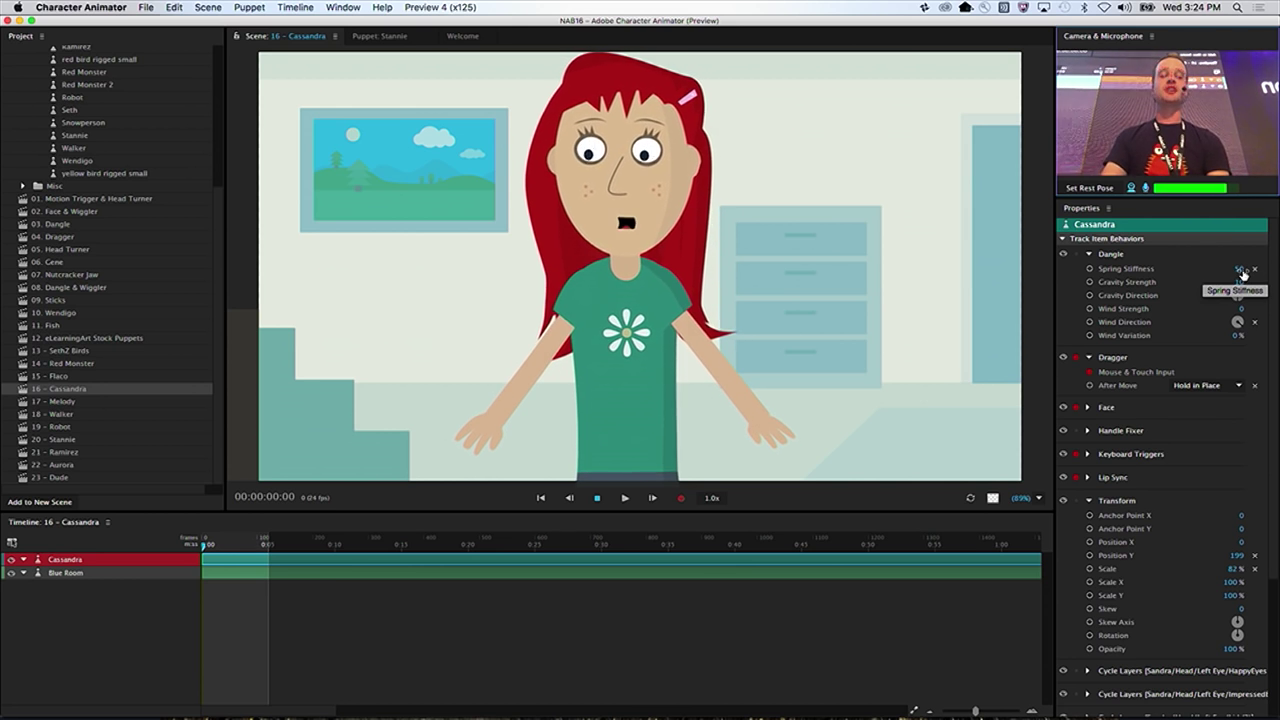
click(1240, 270)
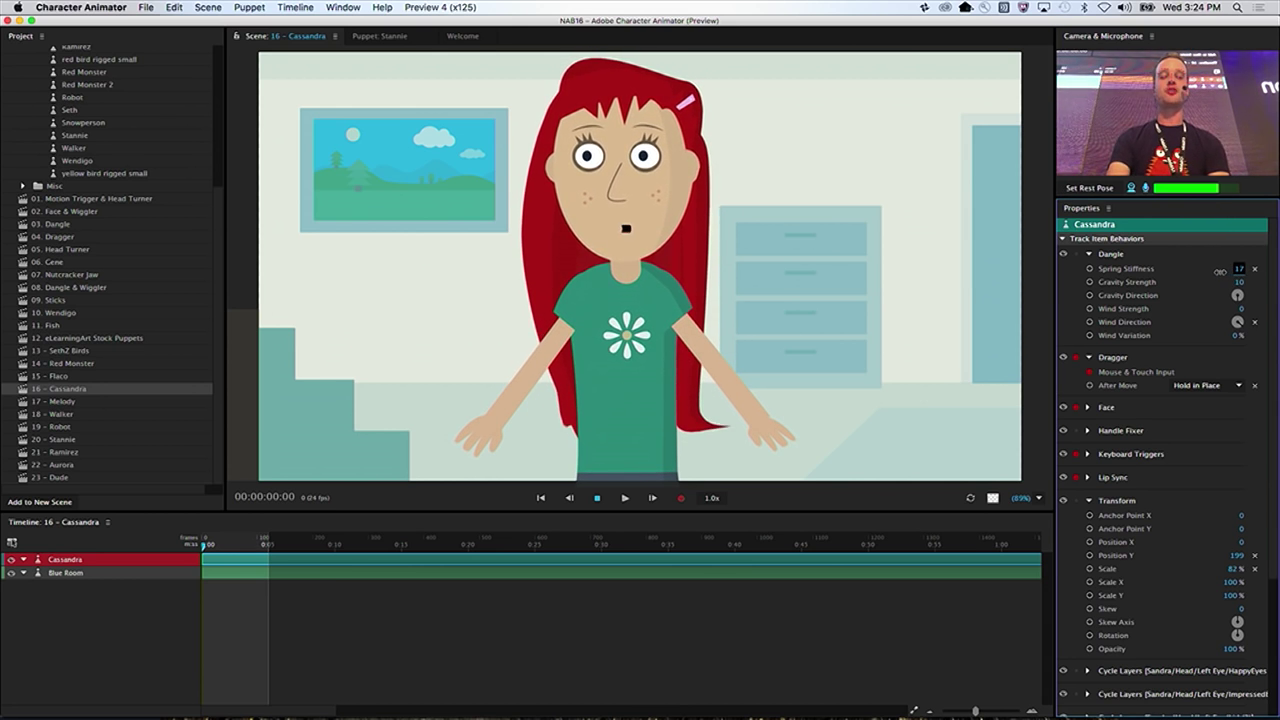
click(967, 354)
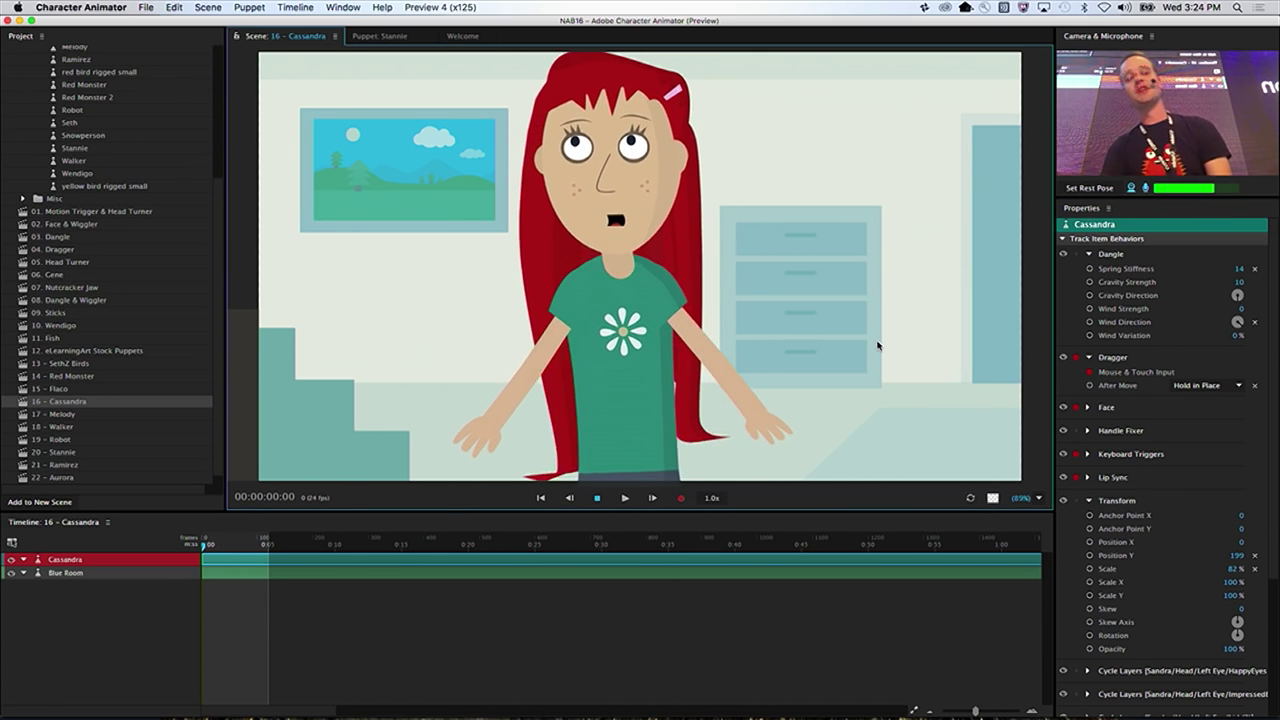
click(1256, 270)
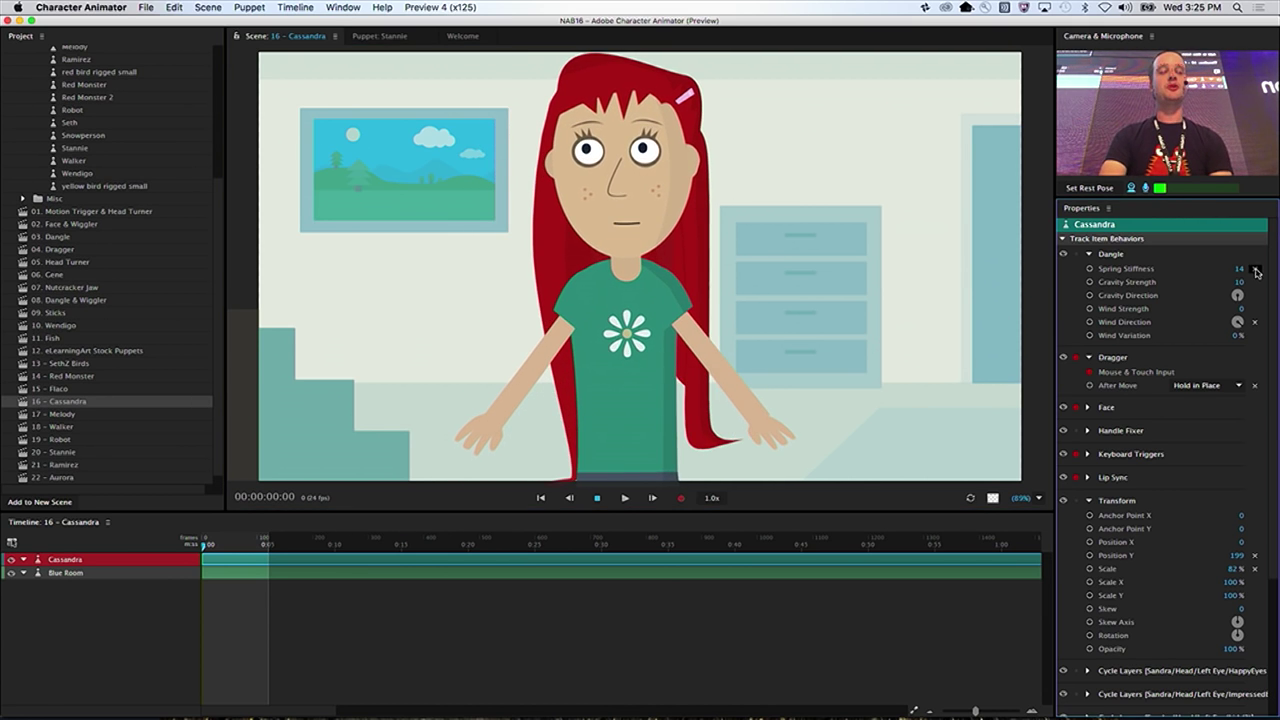
click(1254, 271)
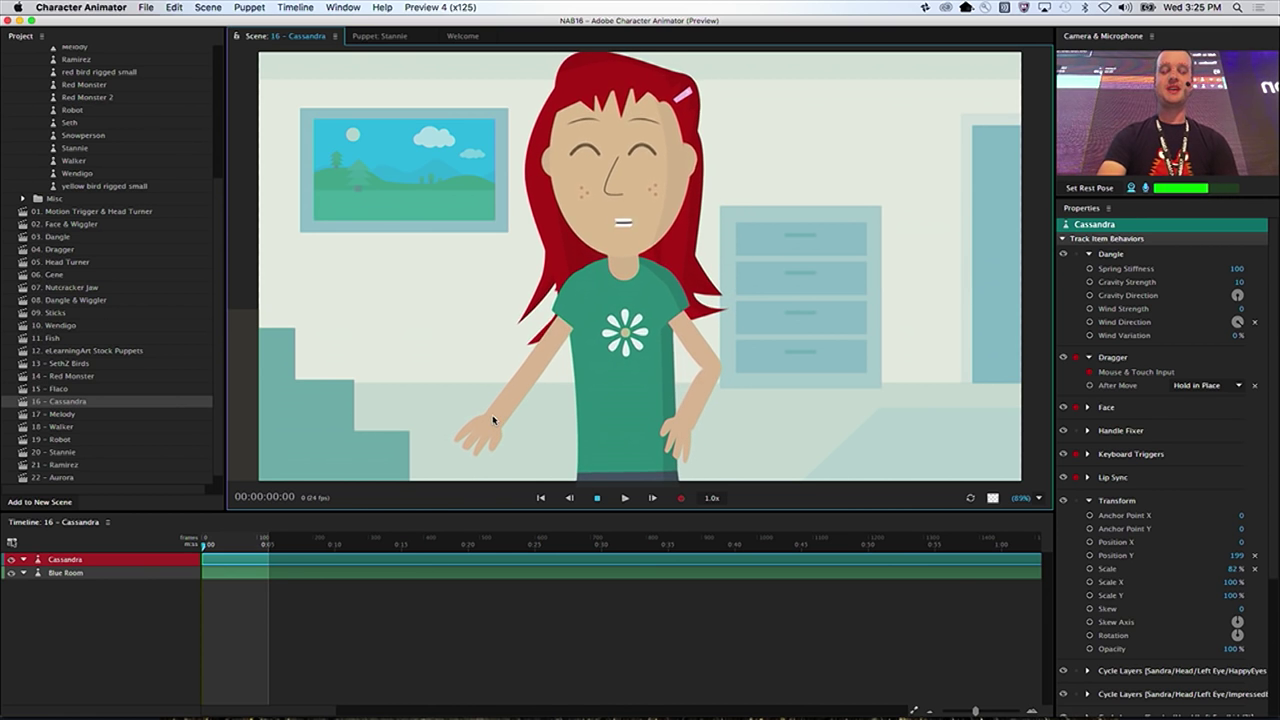
- Toggle Cassandra's glasses on and off with G while dragging her hand up into a wave
key(g)
drag(481, 387, 523, 252)
key(g)
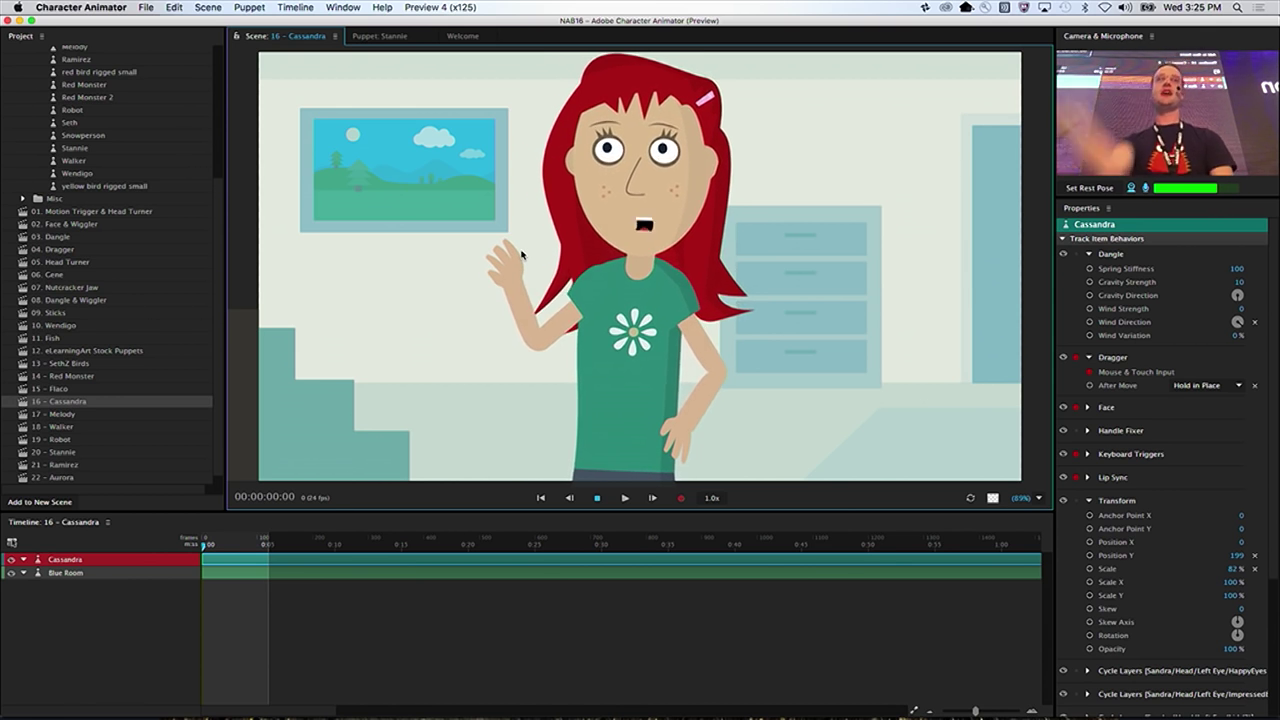
drag(521, 254, 420, 355)
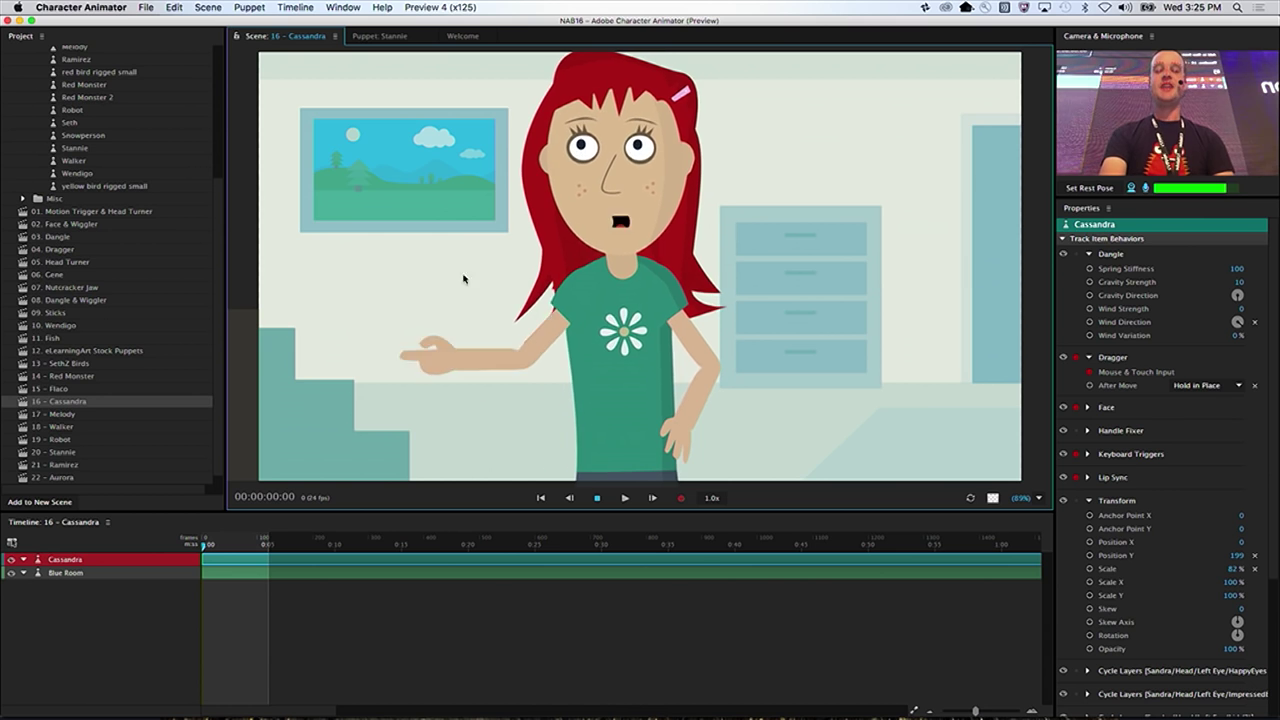
mouse_move(463, 279)
mouse_down()
mouse_move(430, 290)
mouse_move(529, 420)
mouse_move(614, 340)
mouse_move(446, 297)
mouse_move(455, 288)
mouse_up()
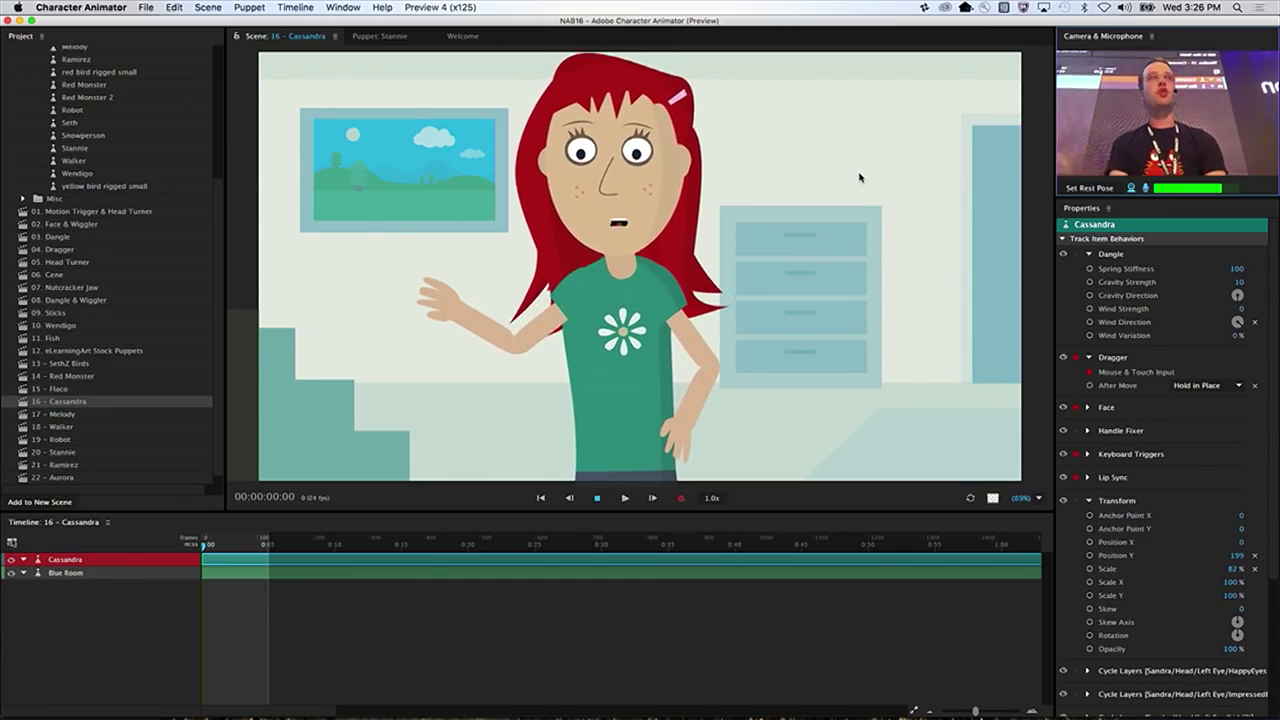
- Return the playhead to the start and pull Cassandra's arm in to her hip
click(222, 548)
key(Home)
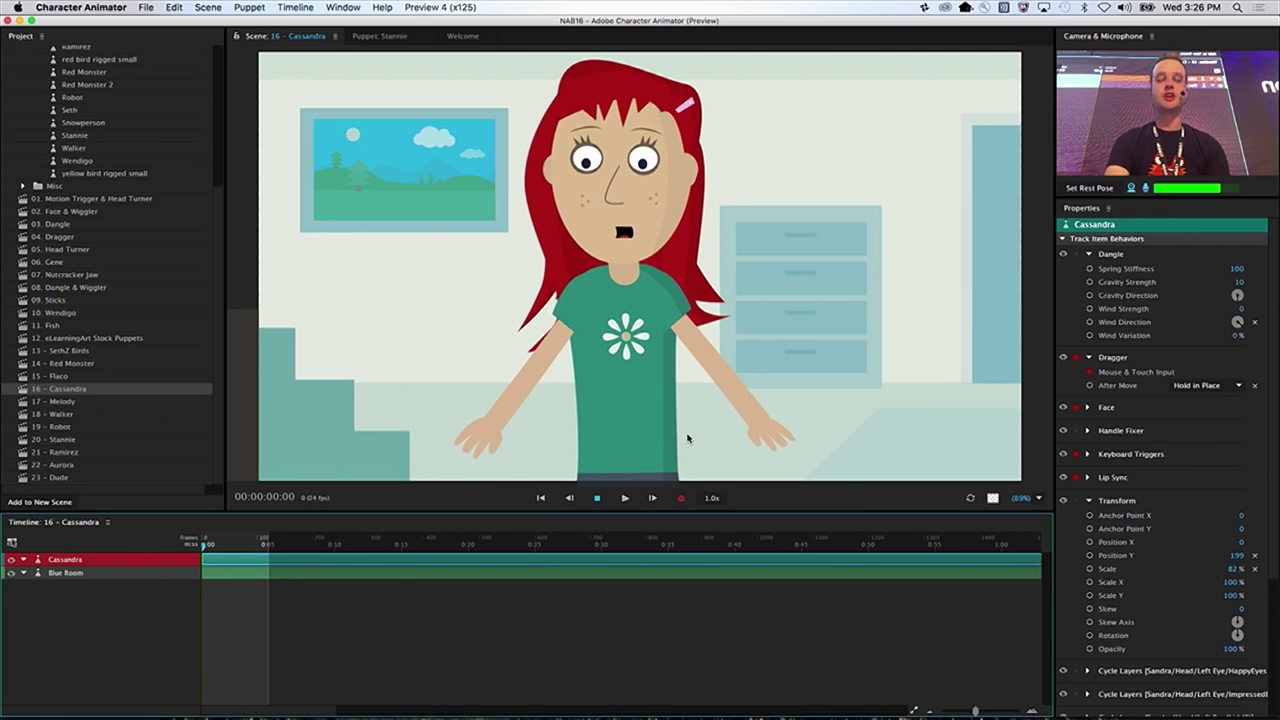
drag(688, 437, 668, 436)
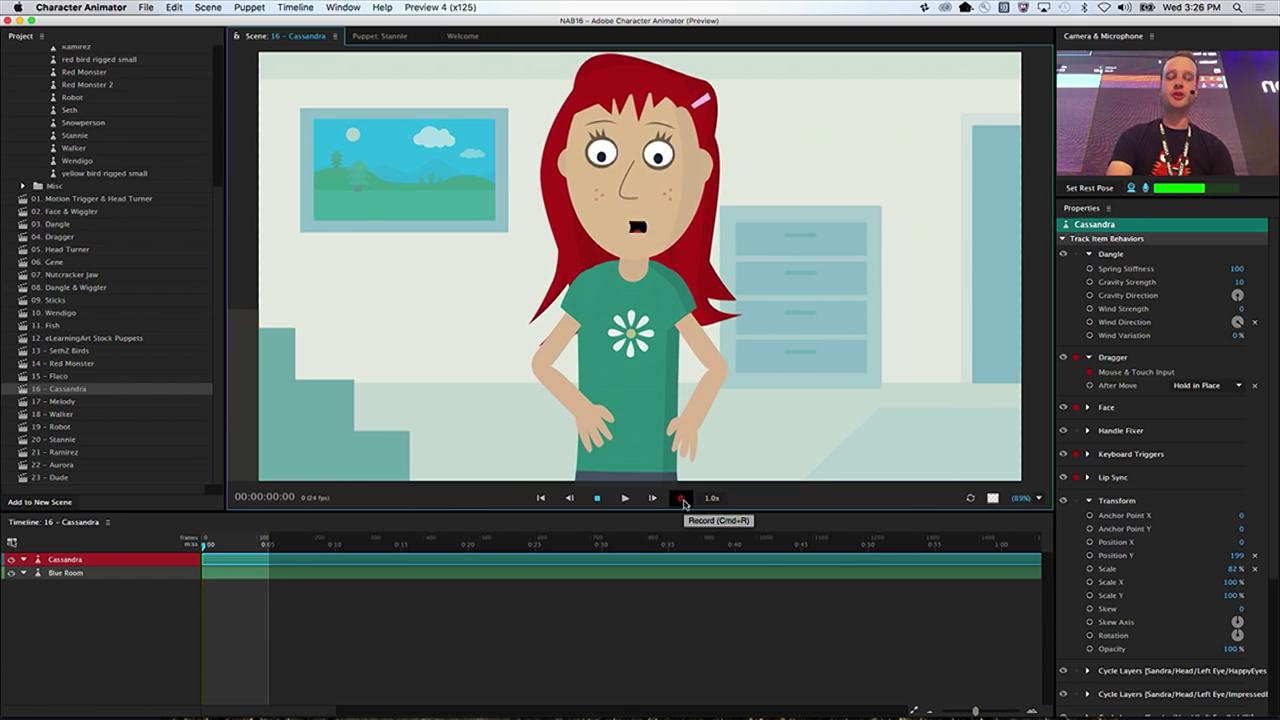
- Record take 1 of Cassandra swinging her hand outward, then stop recording
drag(582, 425, 459, 343)
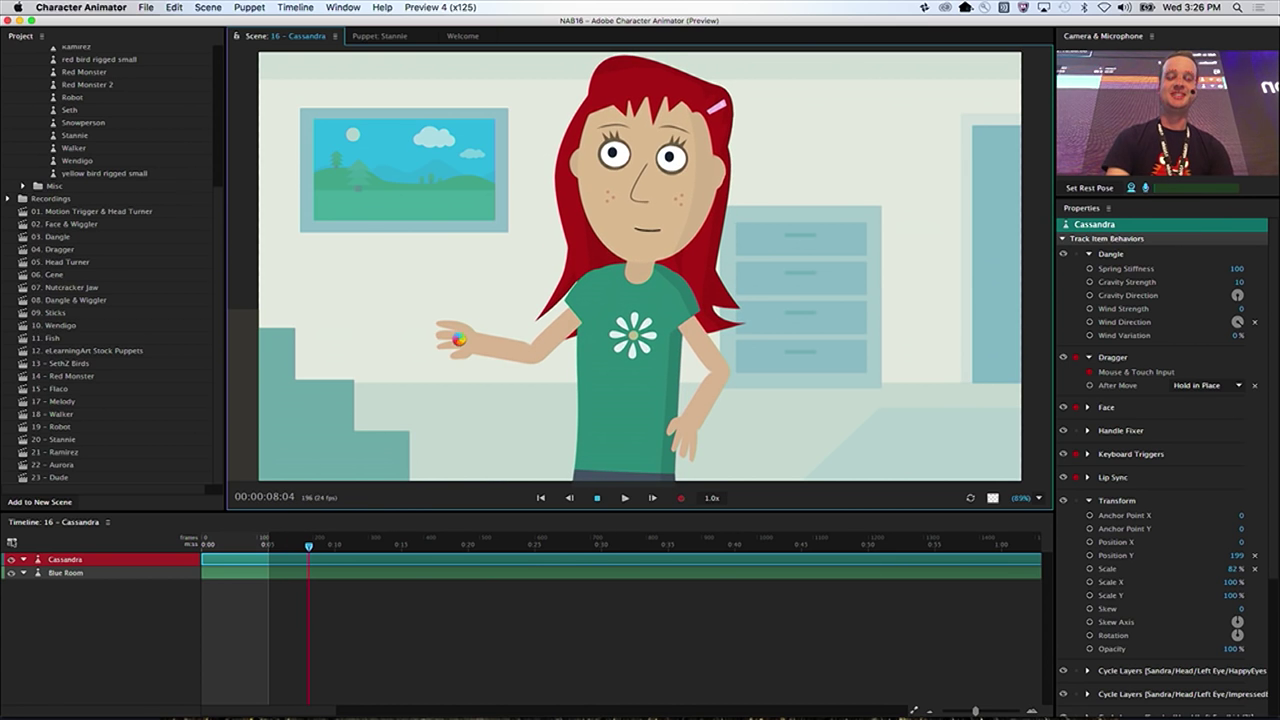
drag(459, 340, 460, 343)
key(space)
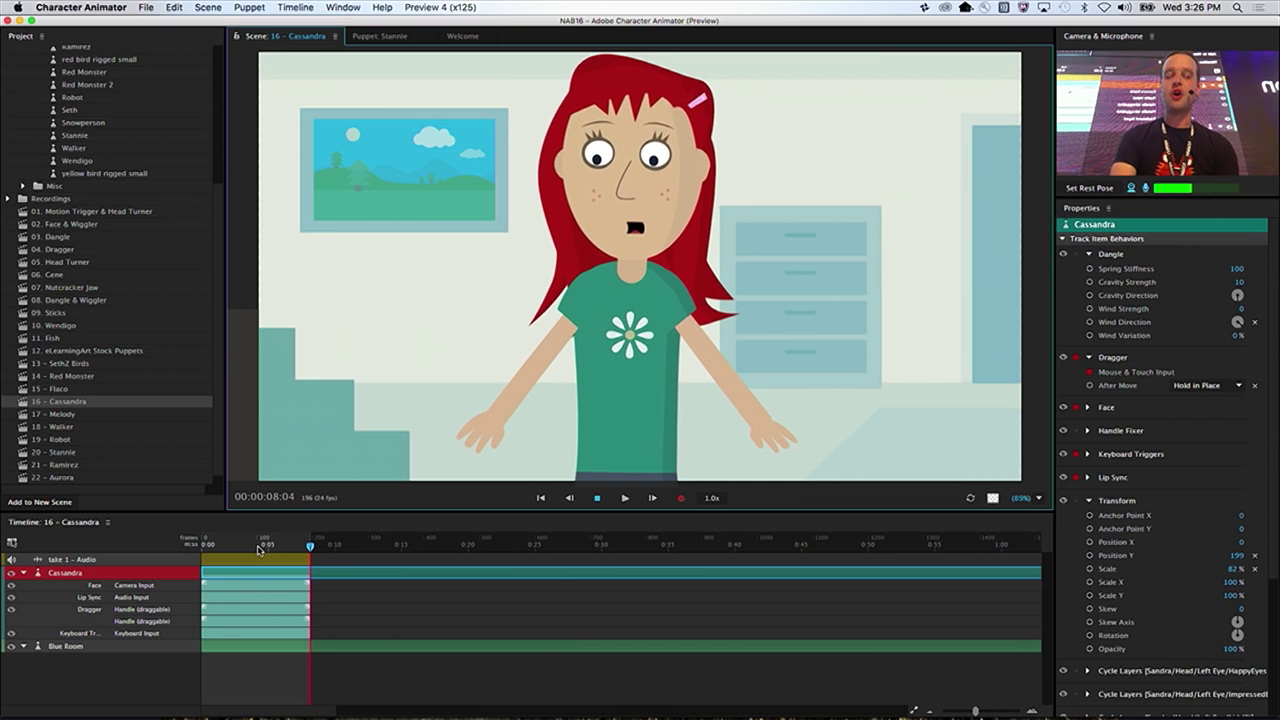
- Record a face-only take 2 from 1:22 with the Dragger disarmed, then zoom in on the takes
drag(247, 549, 227, 548)
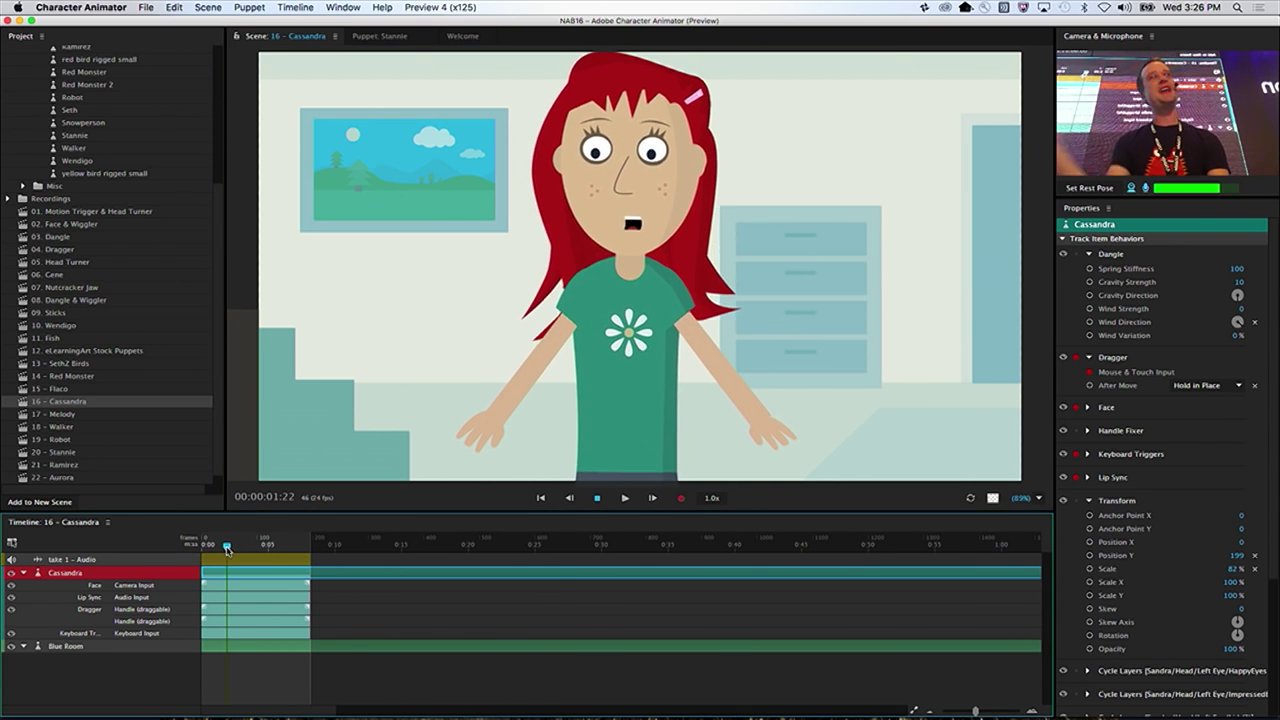
click(1076, 359)
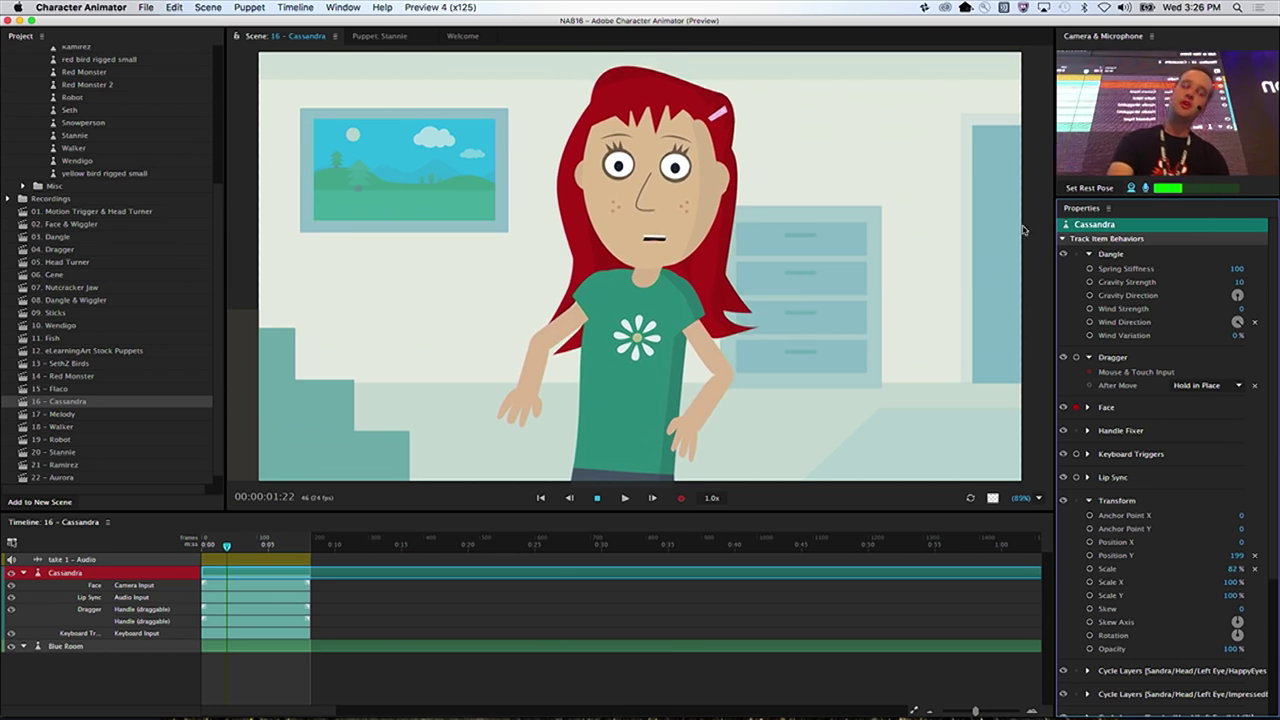
click(682, 499)
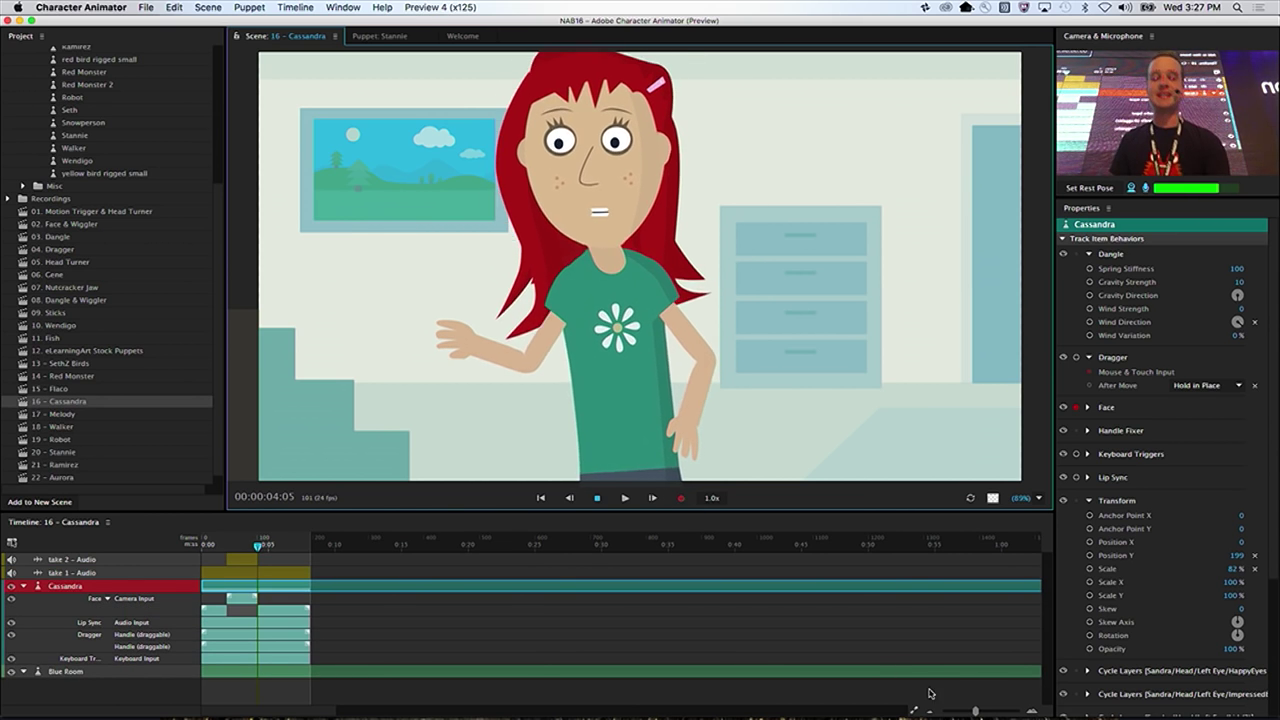
drag(980, 713, 990, 712)
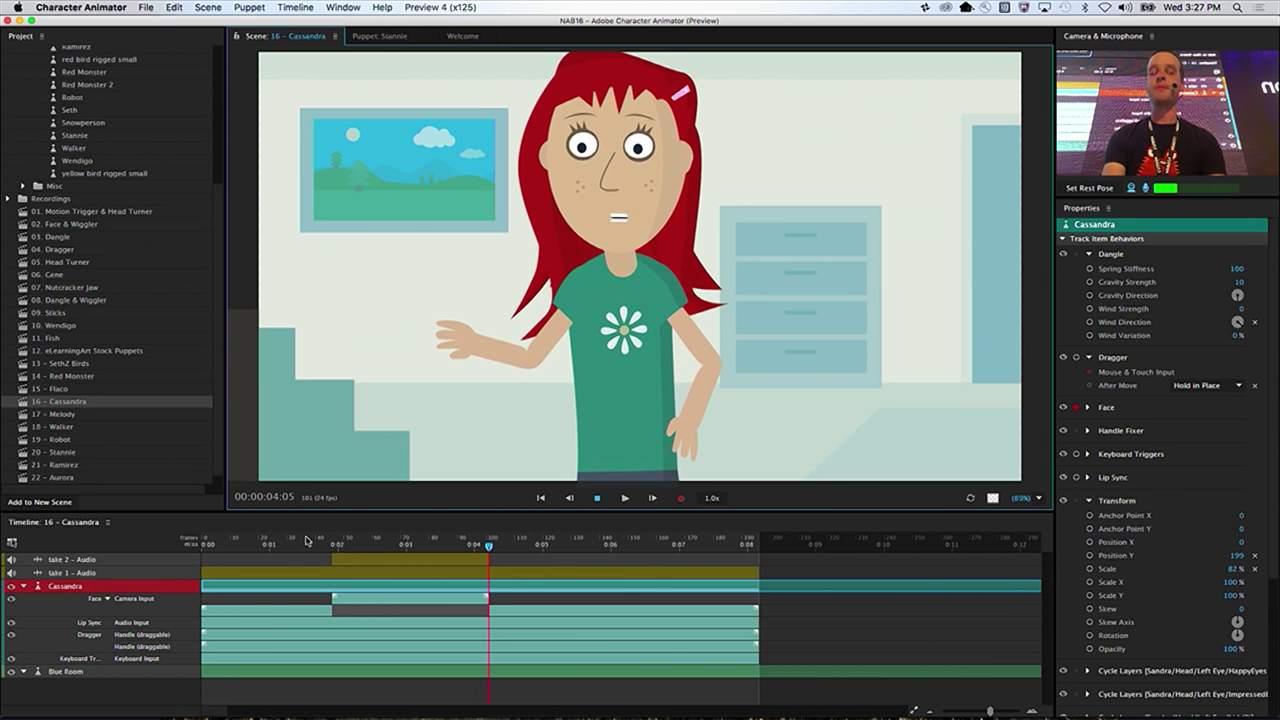
click(305, 543)
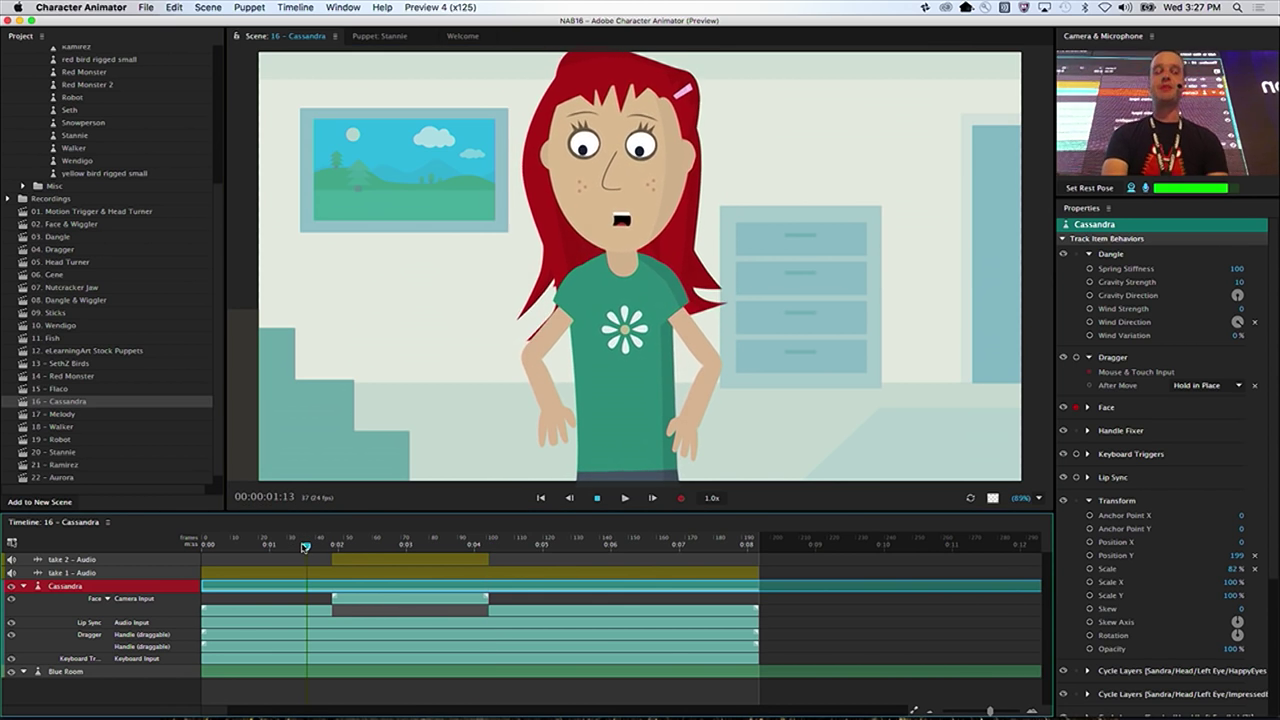
- Apply Blend Take to the take 2 face segment and play back the blended performance
key(space)
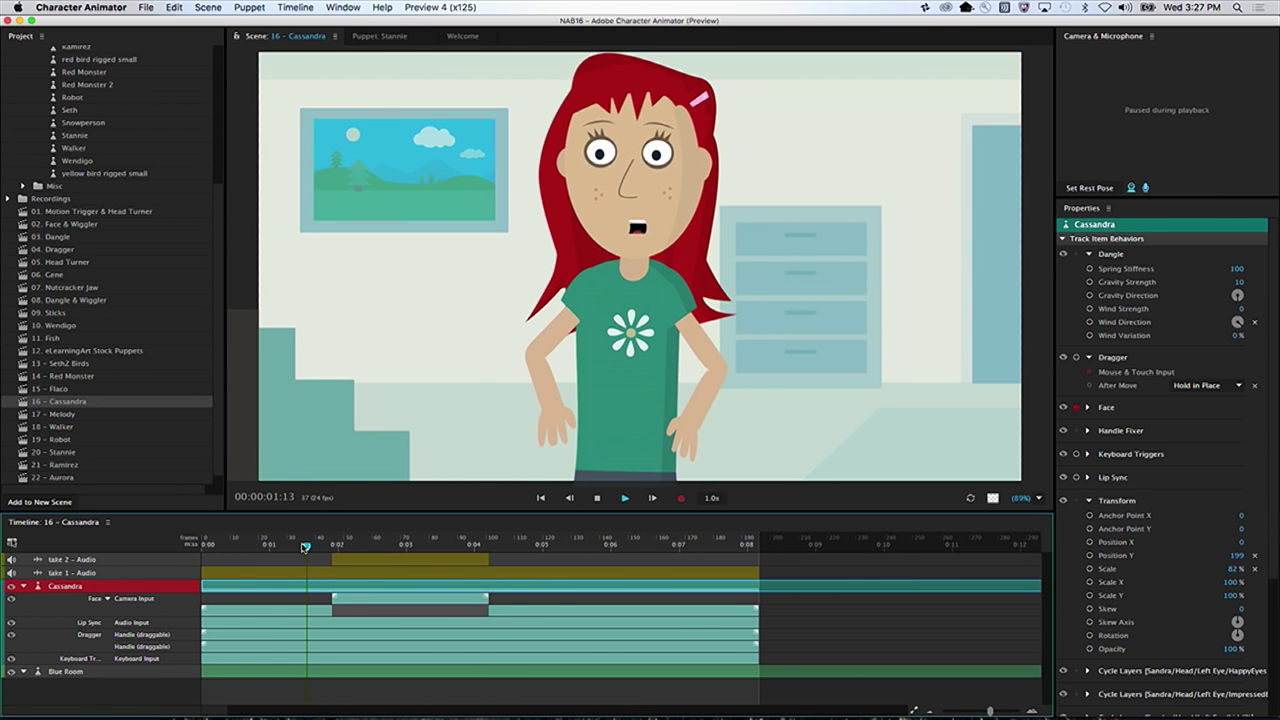
key(space)
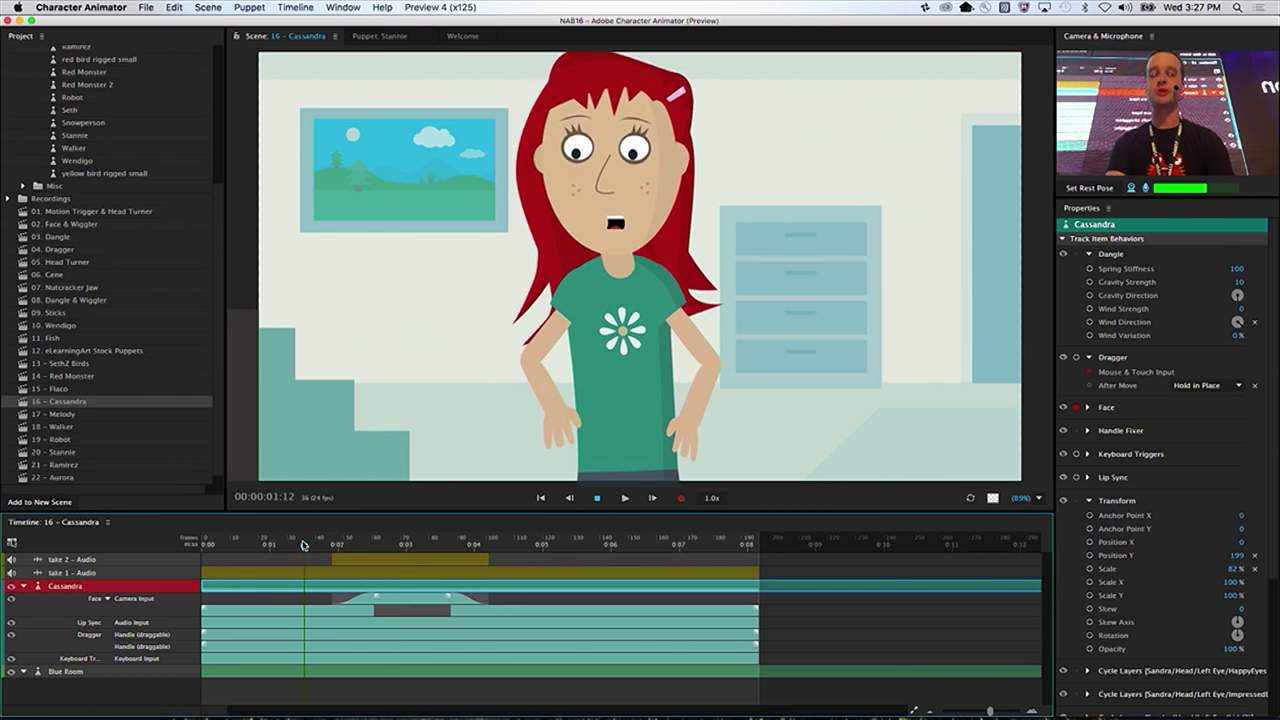
key(space)
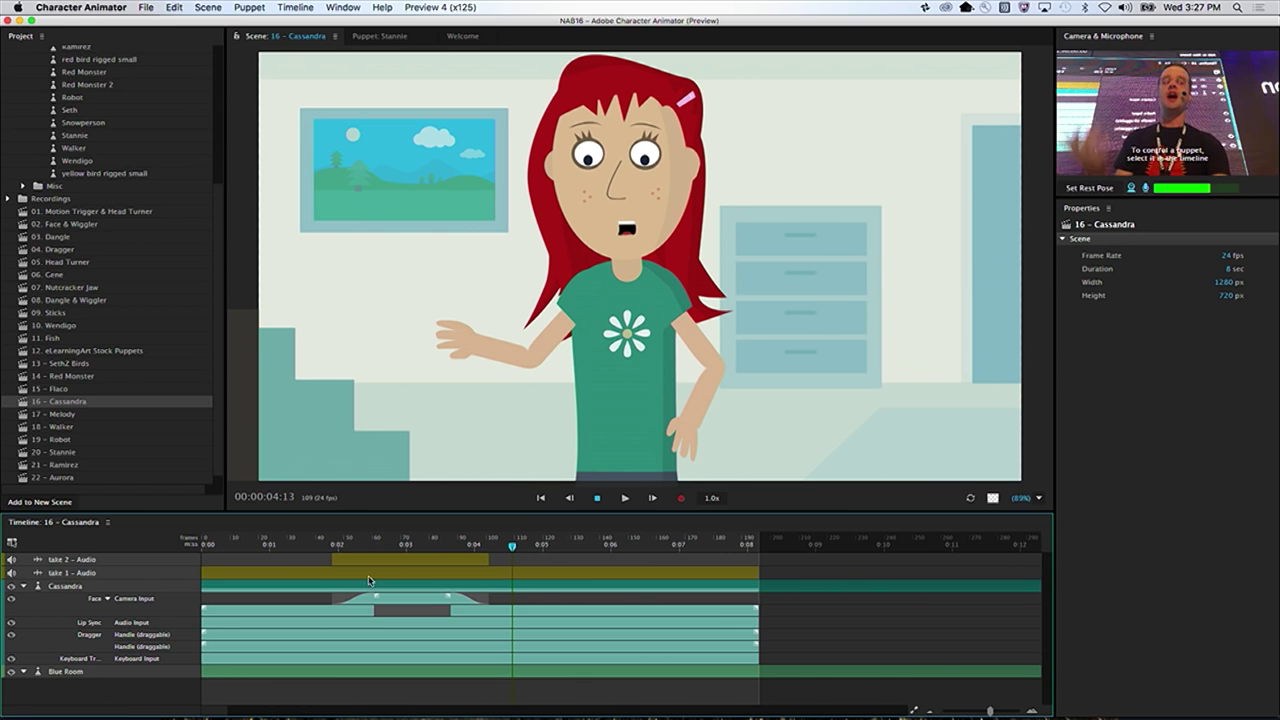
scroll(221, 406, up, 5)
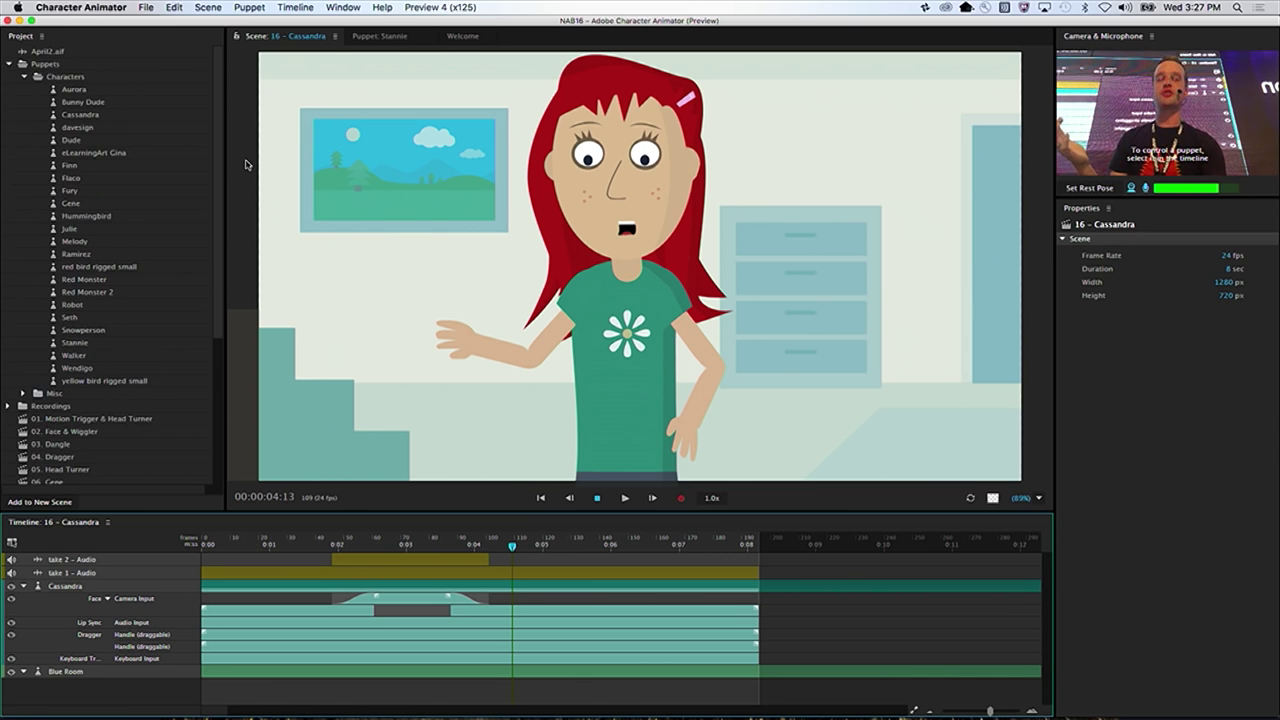
click(136, 52)
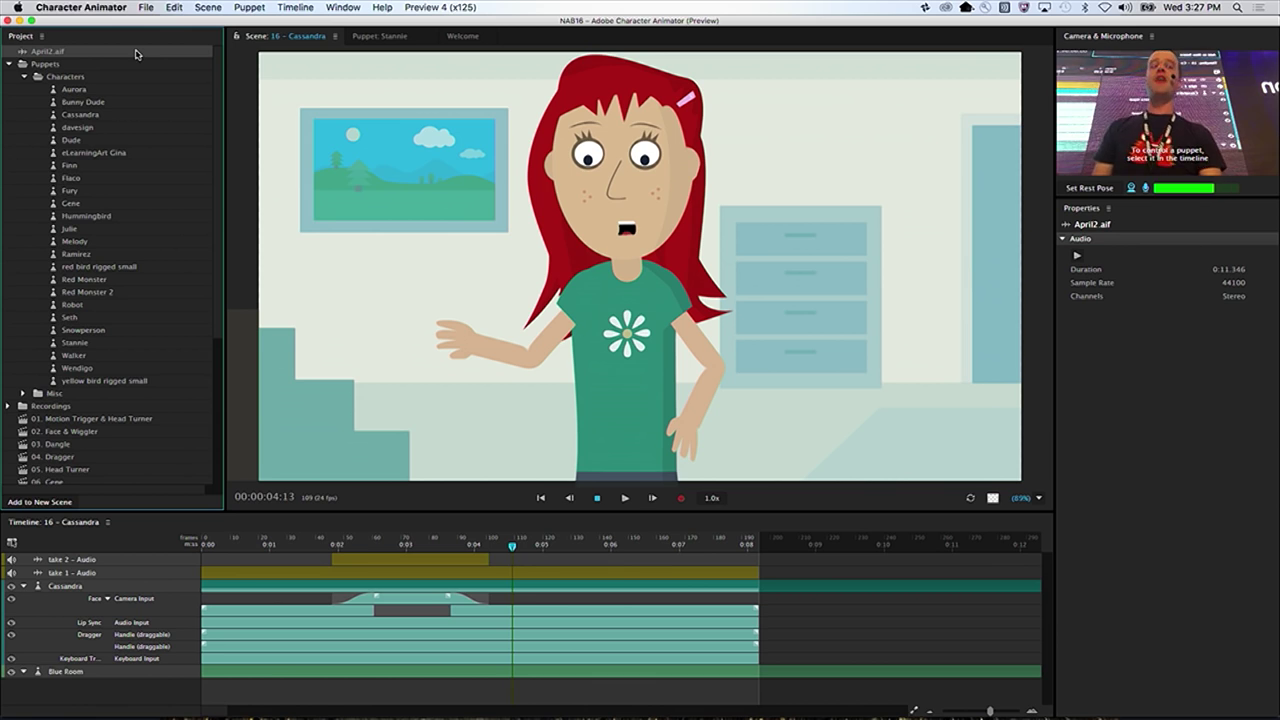
click(304, 7)
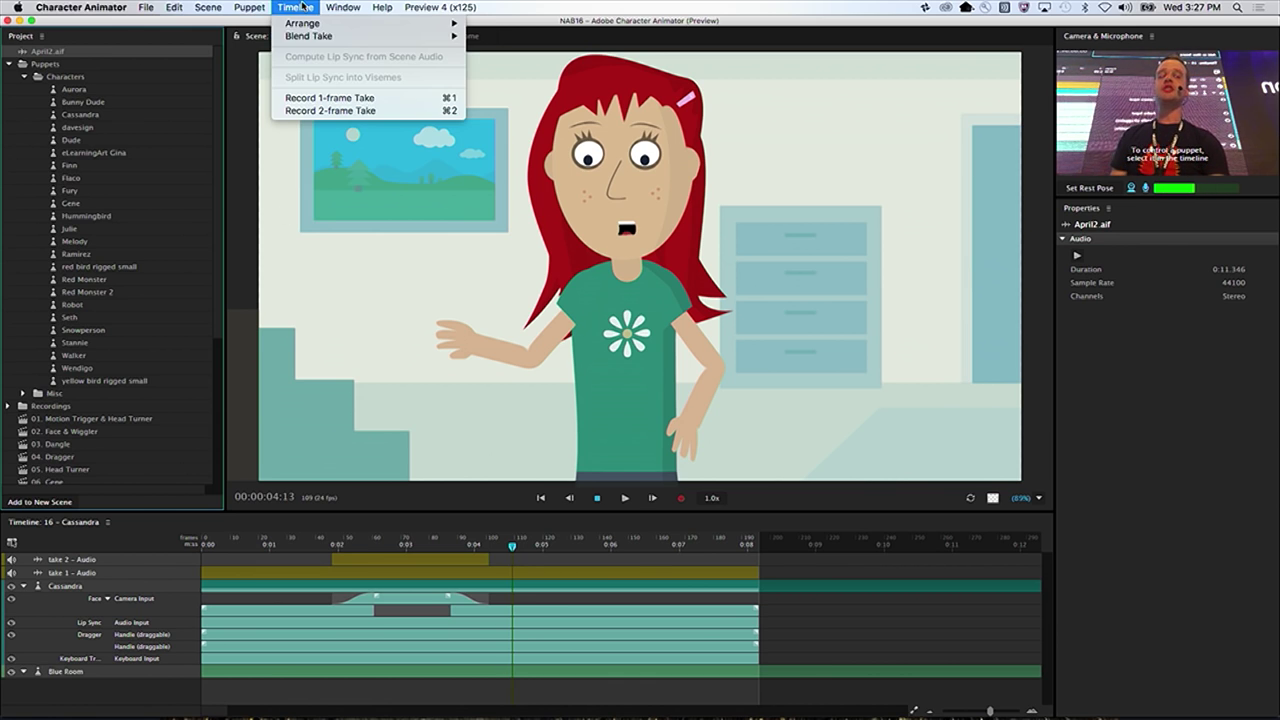
key(Escape)
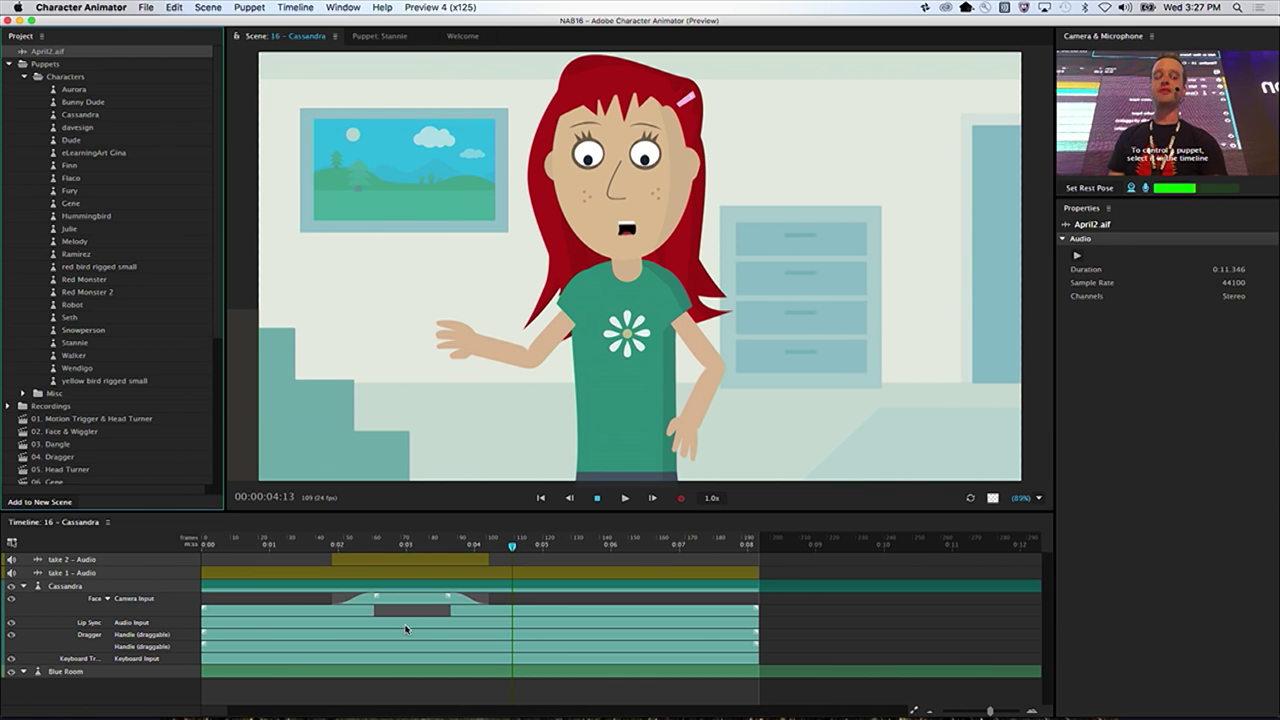
click(169, 586)
click(358, 7)
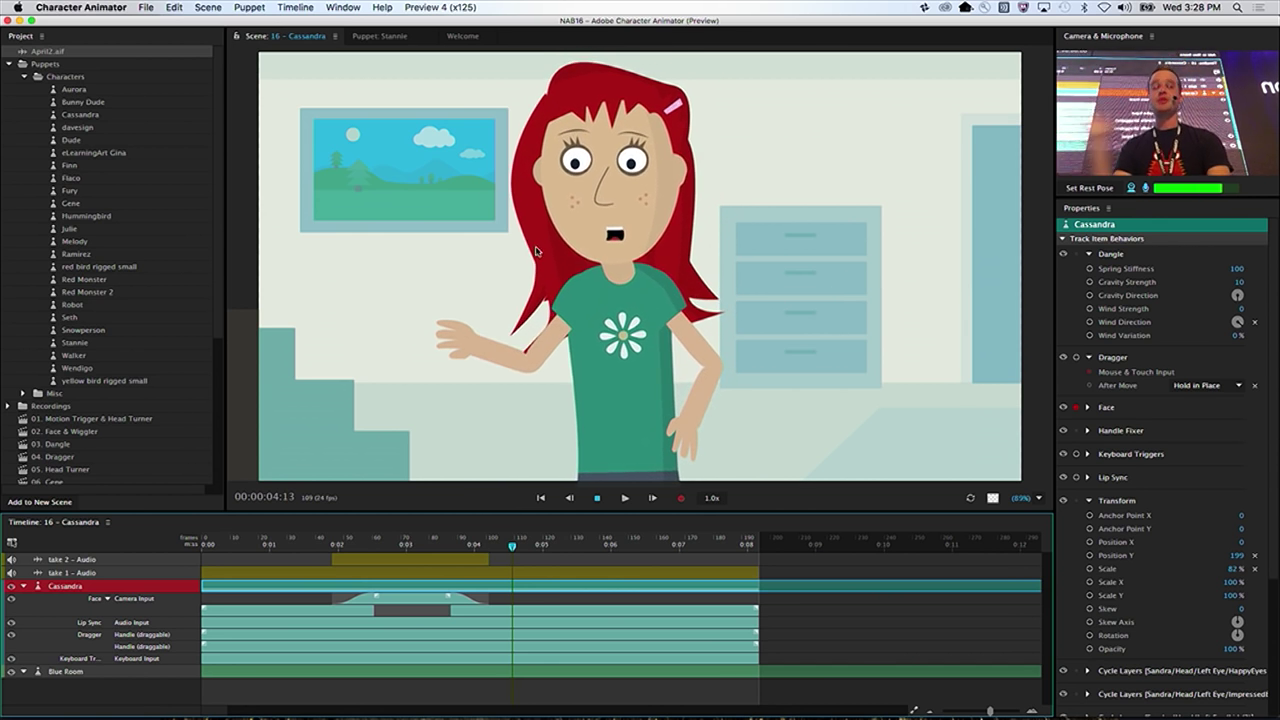
click(146, 7)
click(505, 248)
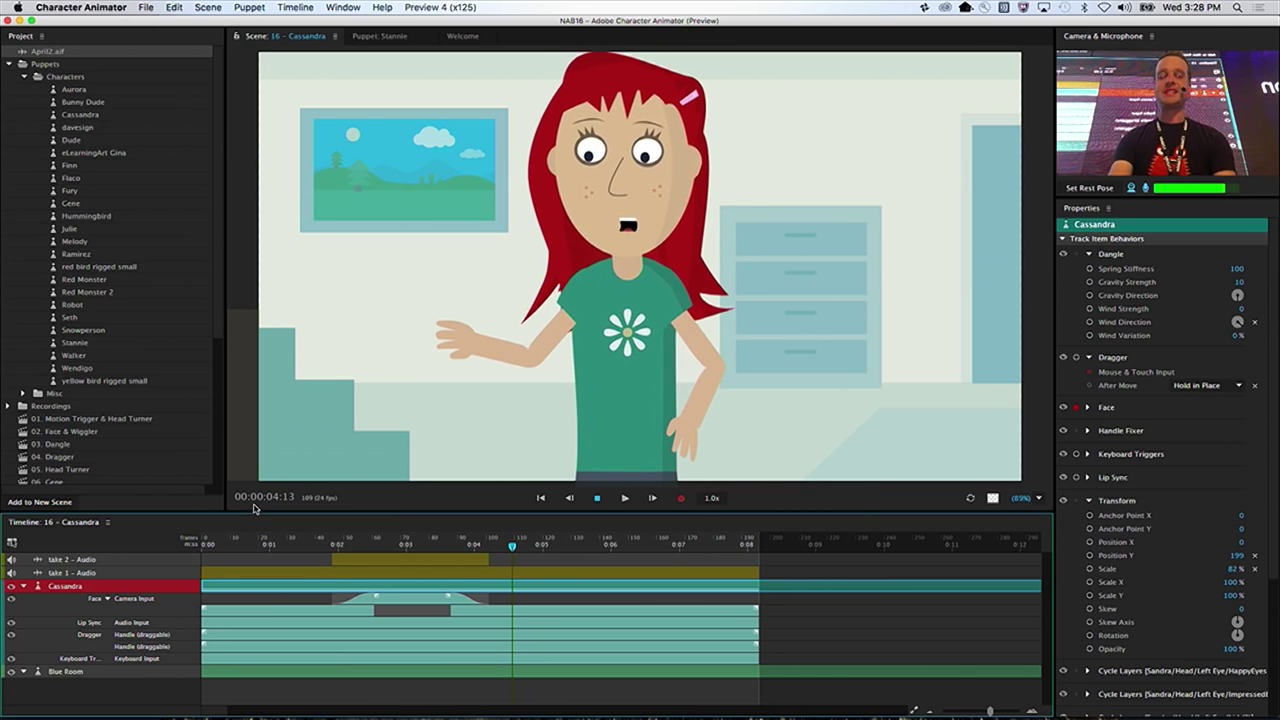
- Hide the Blue Room track and maximize the Scene panel with the ` key
click(11, 672)
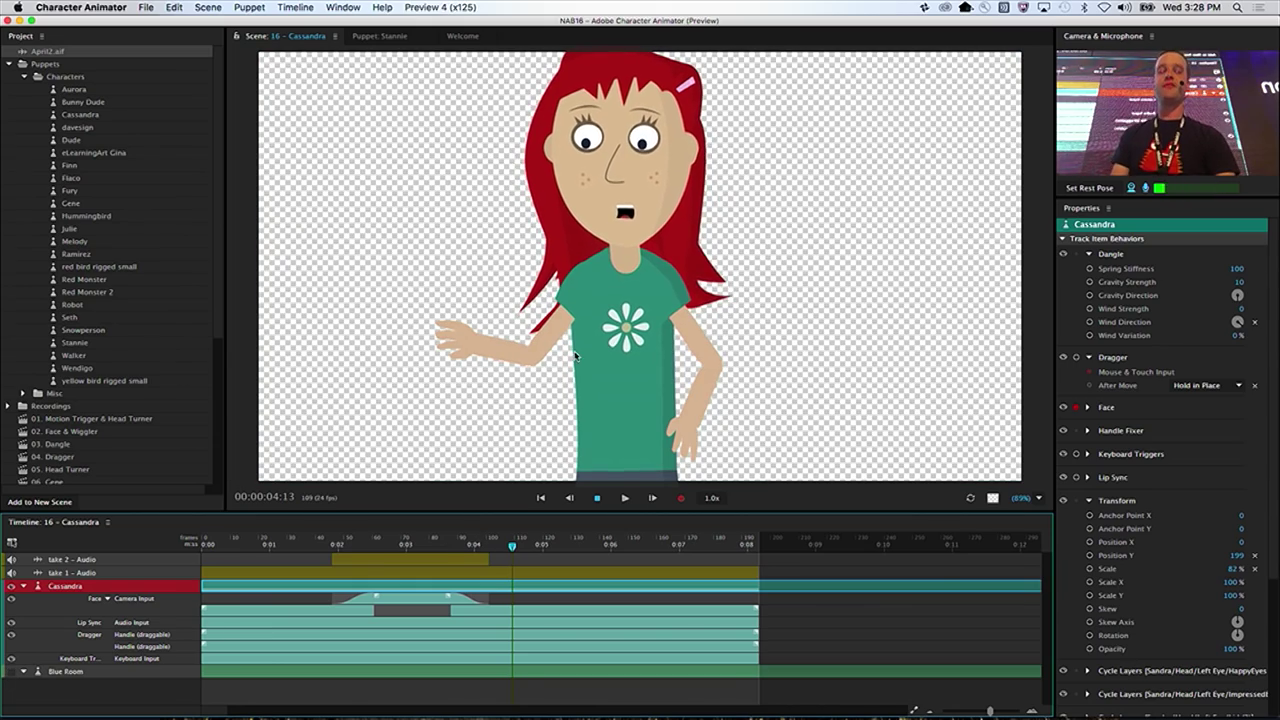
key(grave)
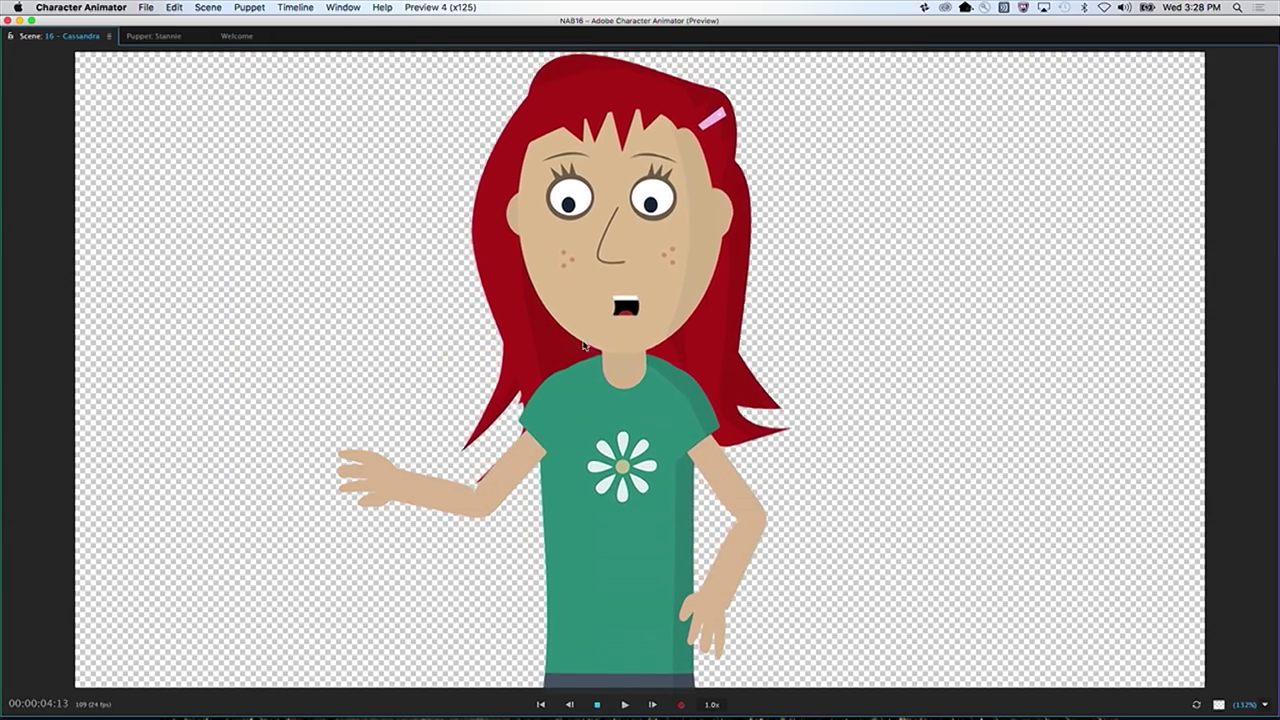